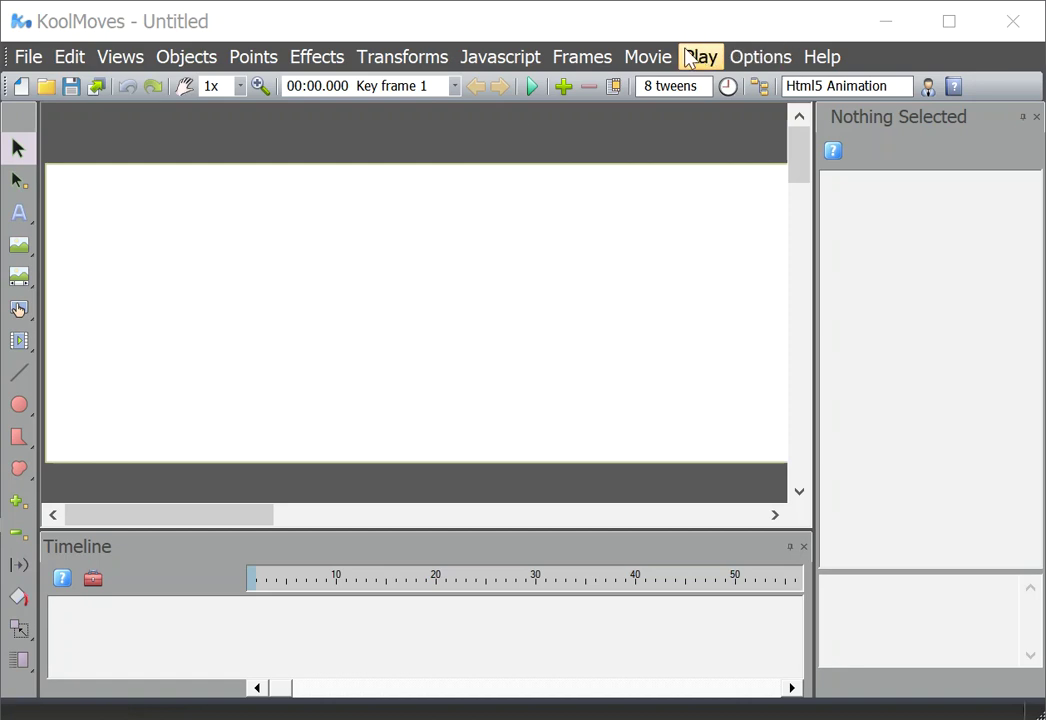
# Step: Check the movie's width, height and frame speed settings without changing them
pyautogui.click(652, 57)
pyautogui.click(668, 88)
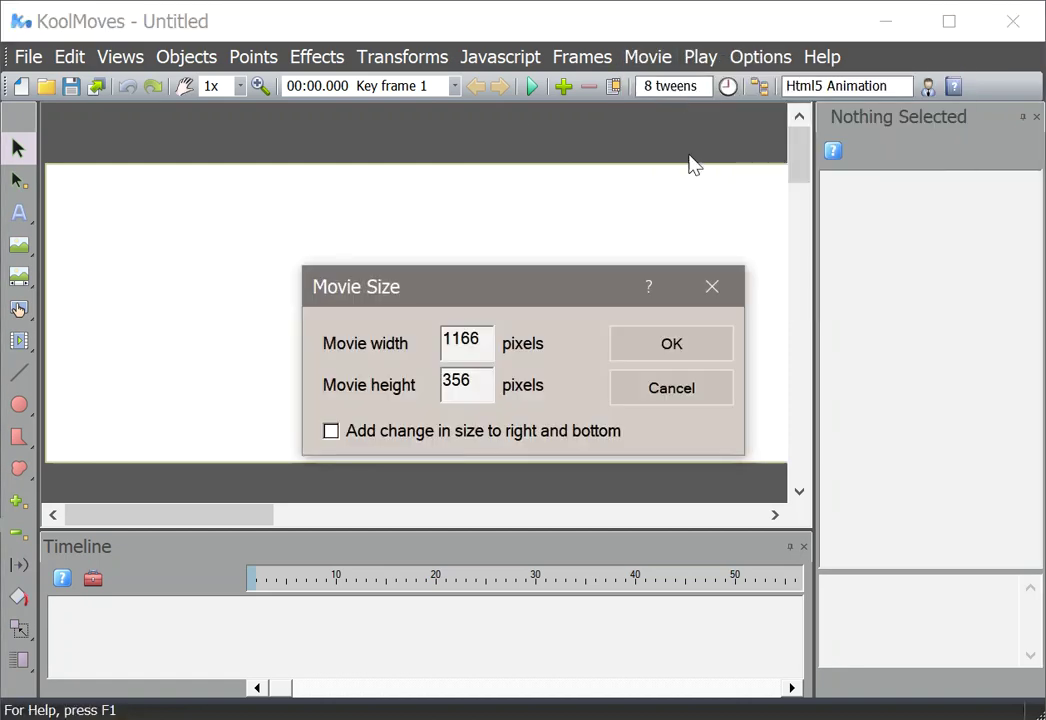
pyautogui.click(700, 400)
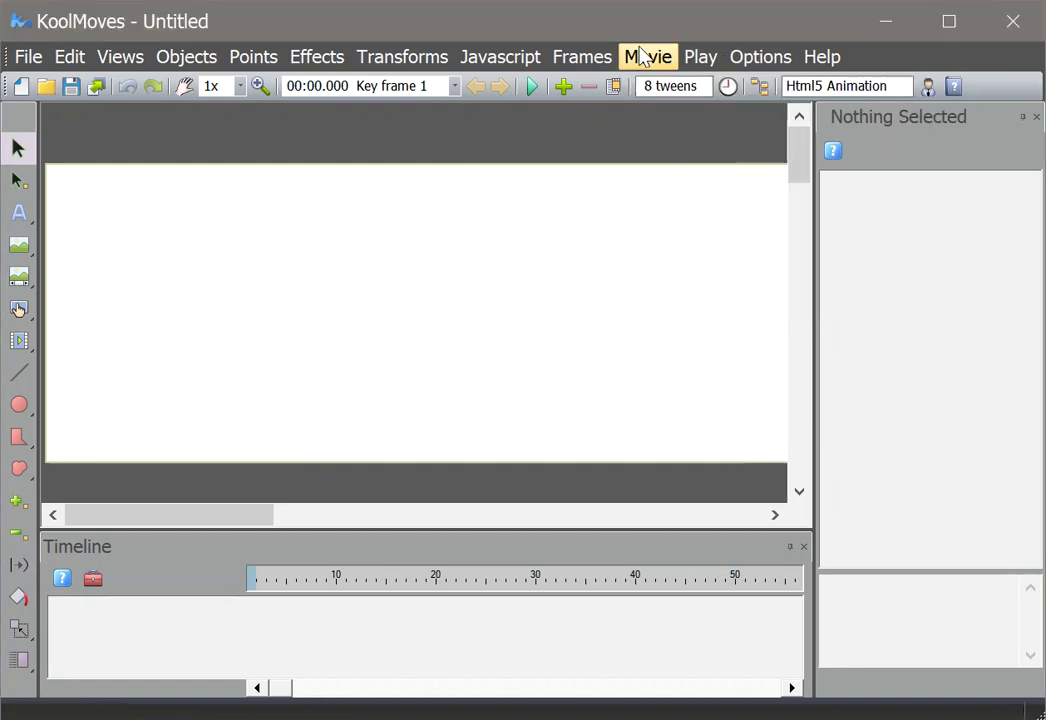
pyautogui.click(641, 62)
pyautogui.click(662, 116)
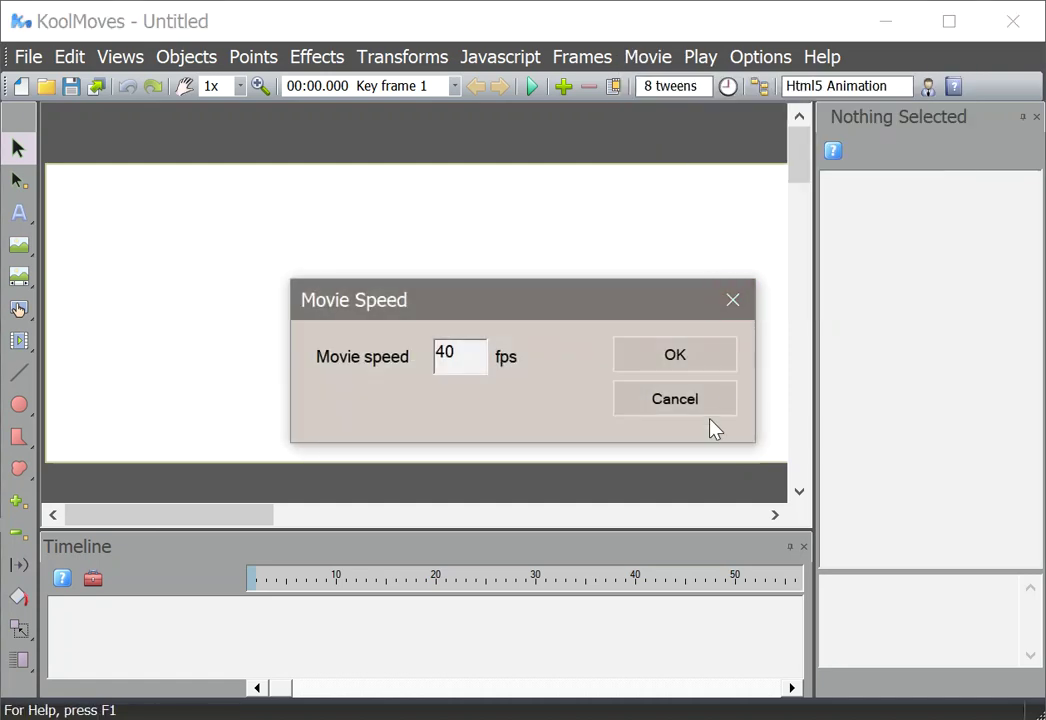
pyautogui.click(695, 405)
# Step: Set the movie's background color to dark gray #525252
pyautogui.click(655, 60)
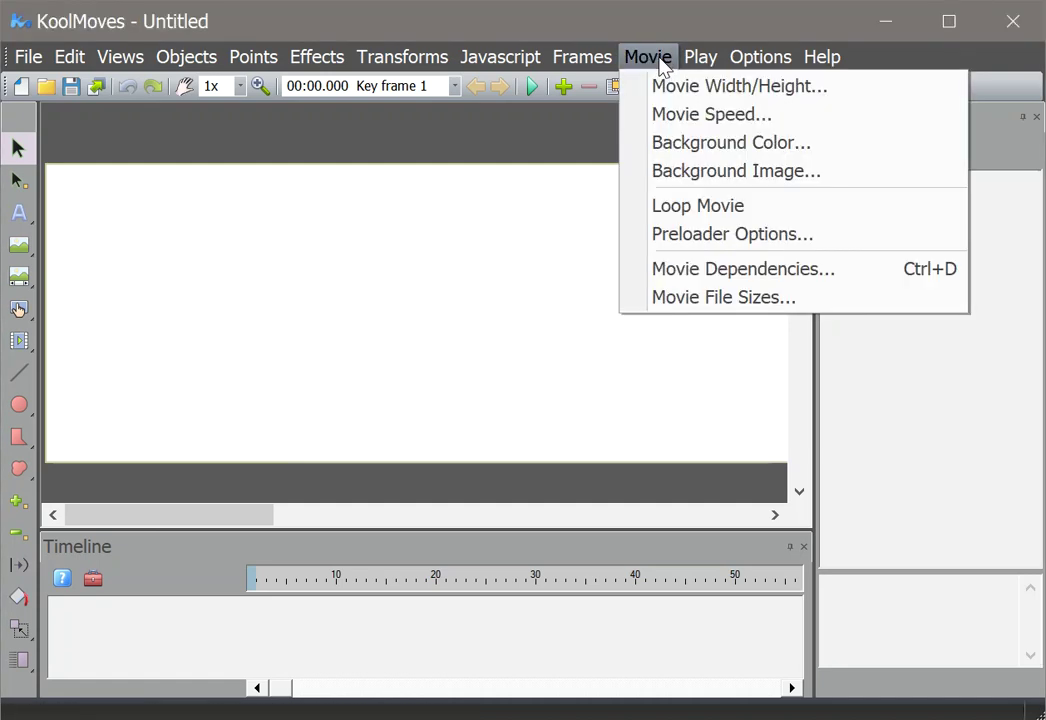
pyautogui.click(677, 146)
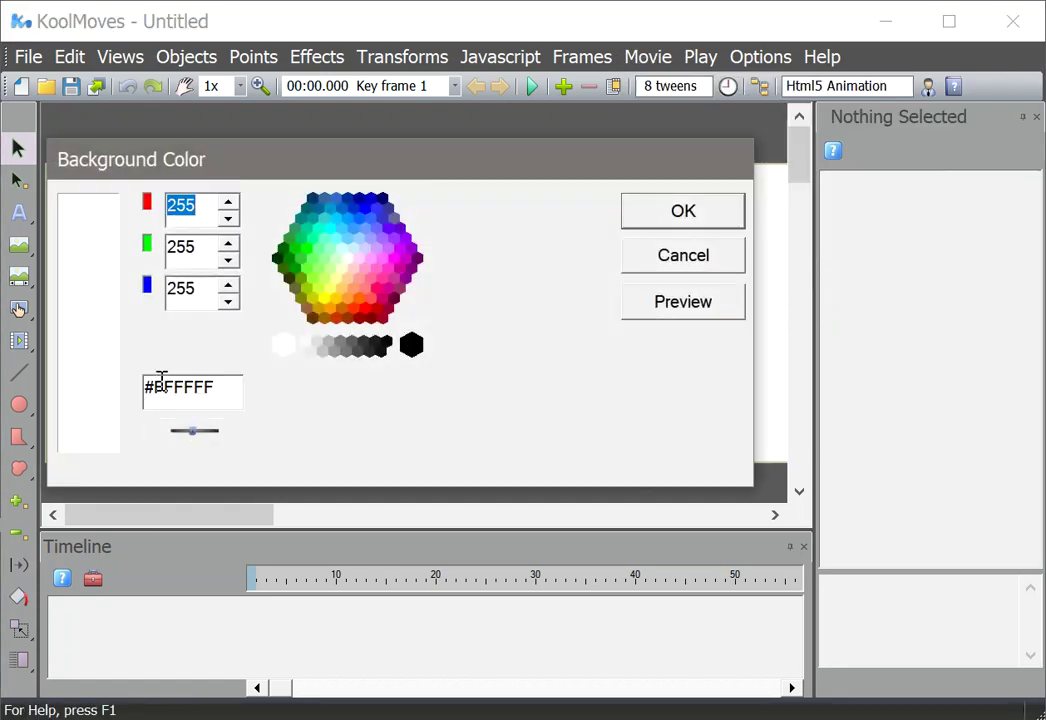
pyautogui.click(150, 387)
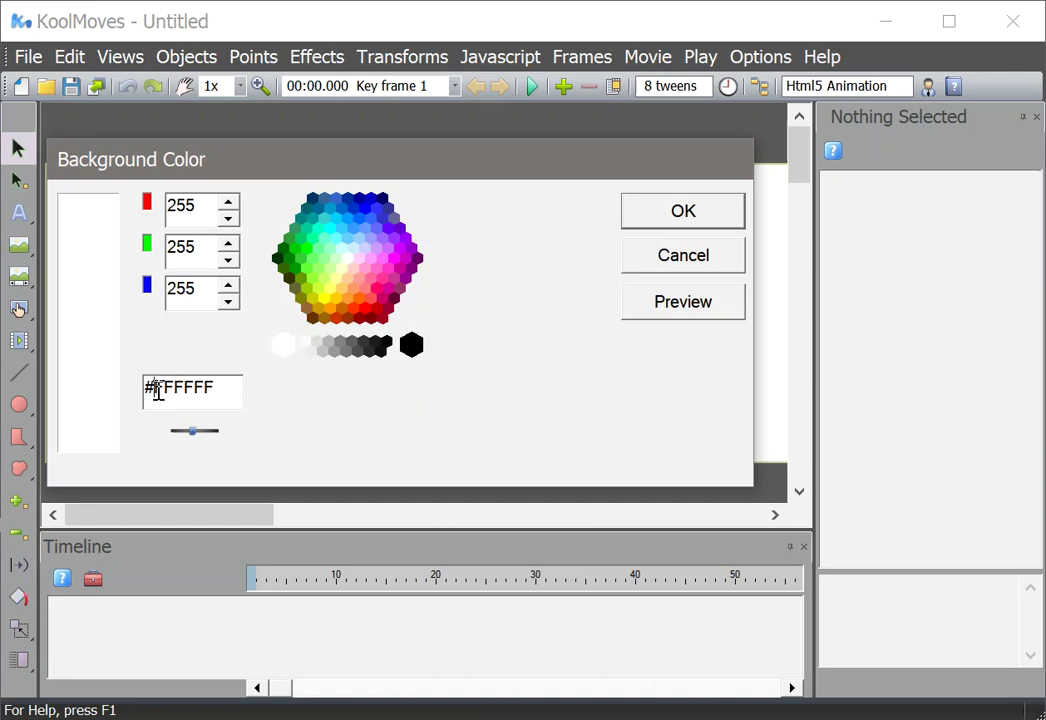
pyautogui.moveTo(154, 390); pyautogui.dragTo(260, 393)
pyautogui.write('52')
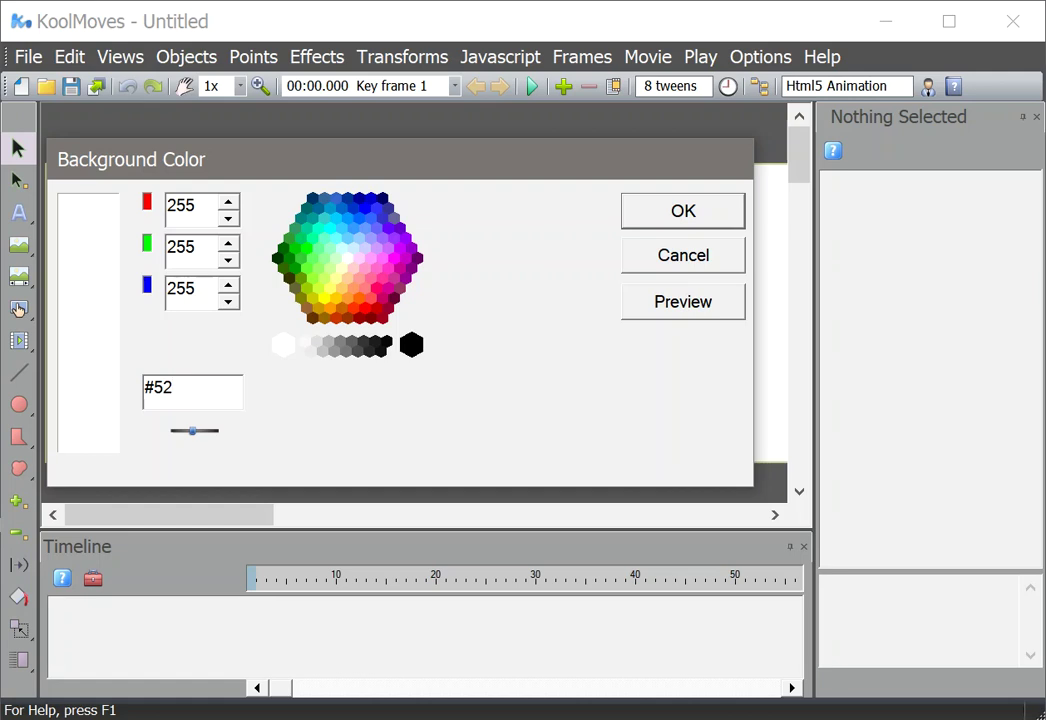
pyautogui.write('5252')
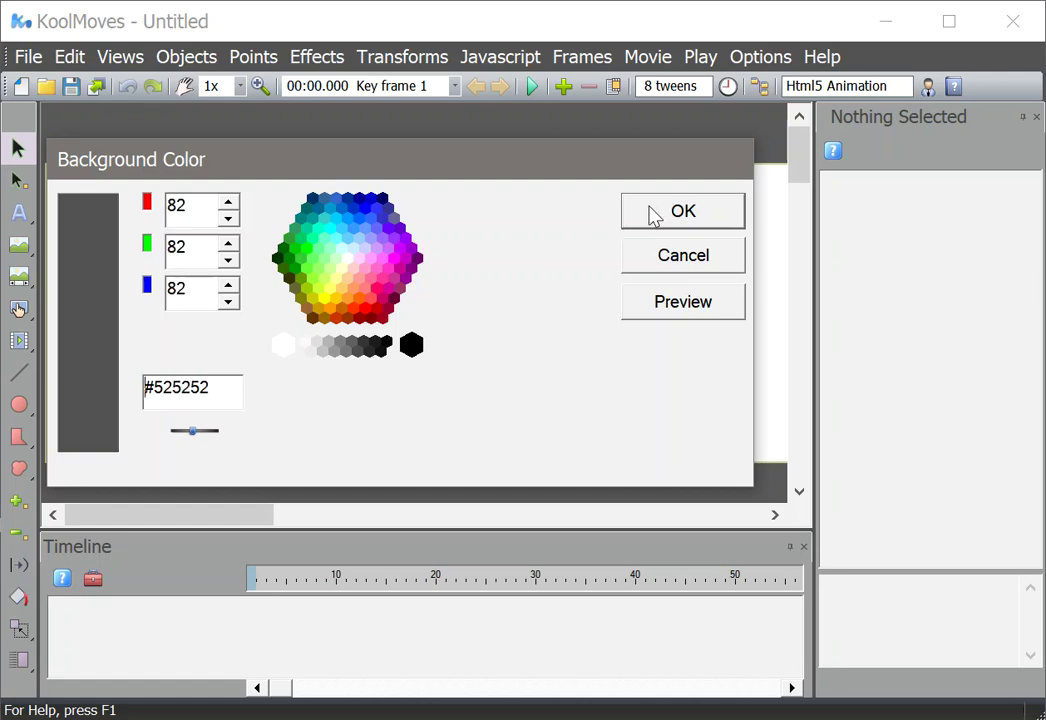
pyautogui.click(650, 214)
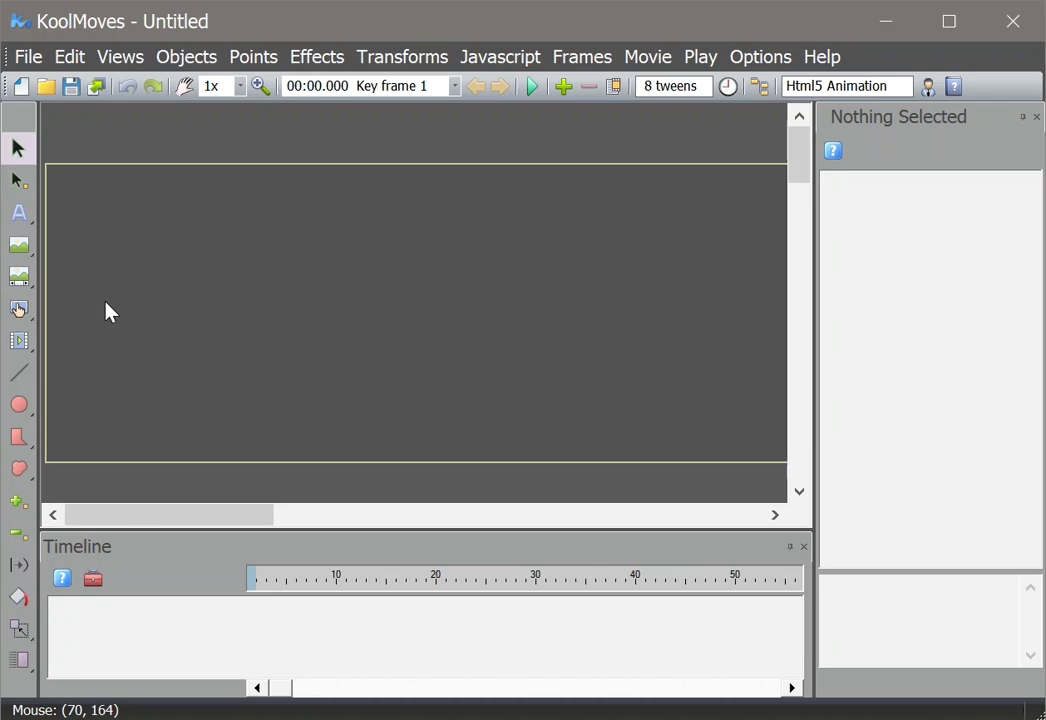
# Step: Draw a rounded rectangle about 549 by 324 pixels near the stage's left edge and give it a light gray outline
pyautogui.click(18, 410)
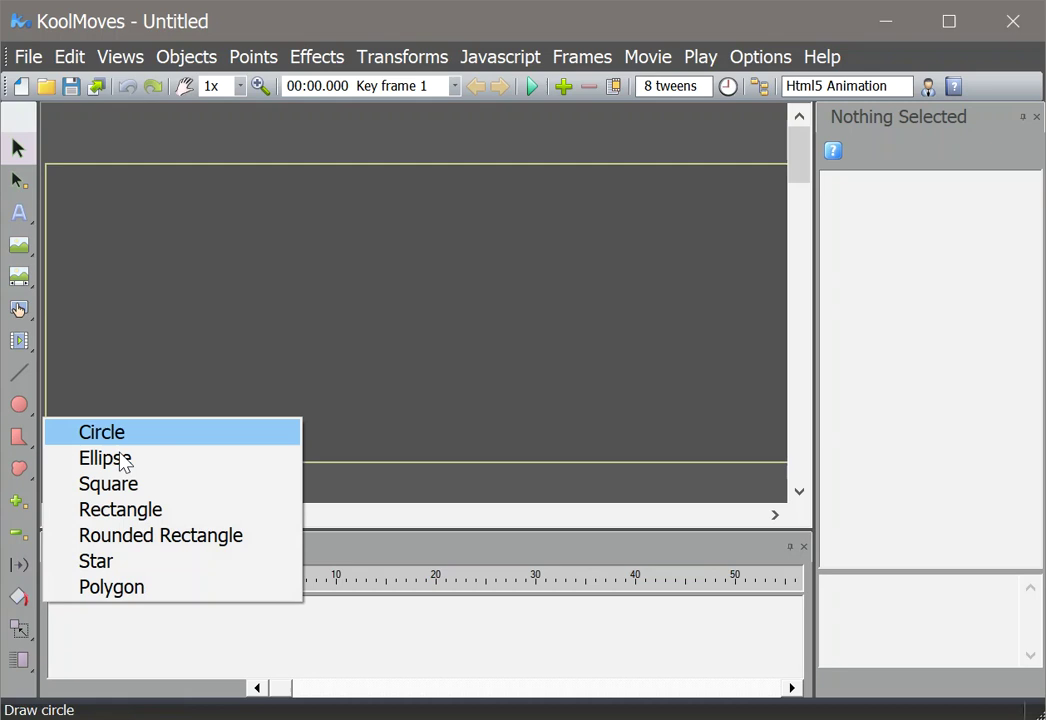
pyautogui.click(145, 537)
pyautogui.moveTo(65, 188); pyautogui.dragTo(516, 448)
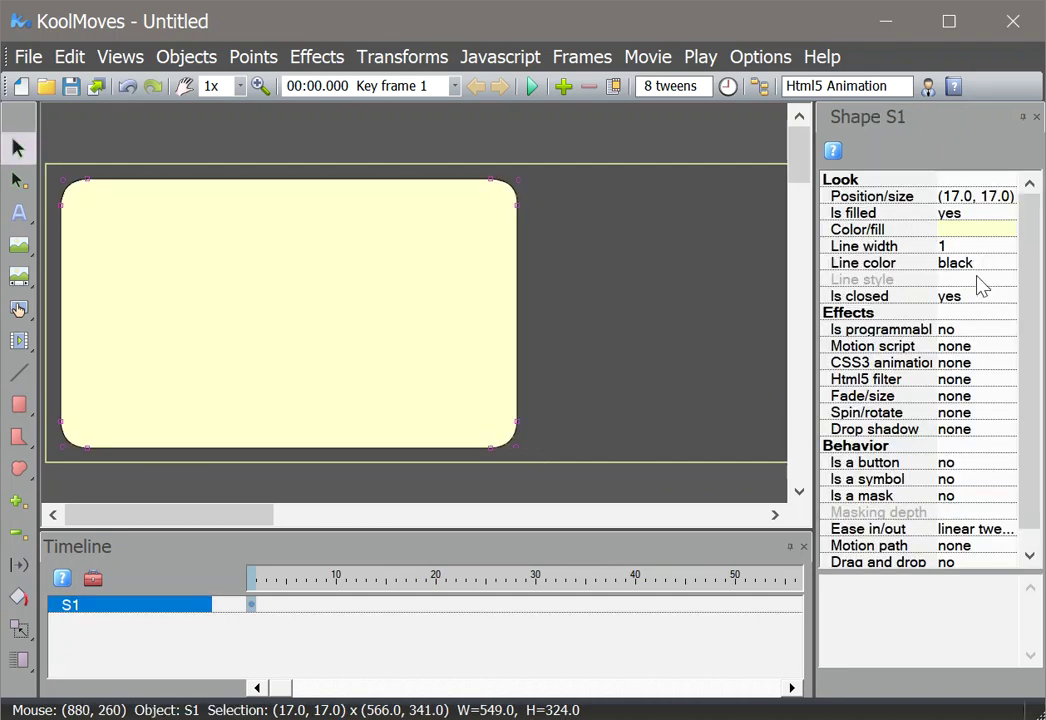
pyautogui.click(975, 264)
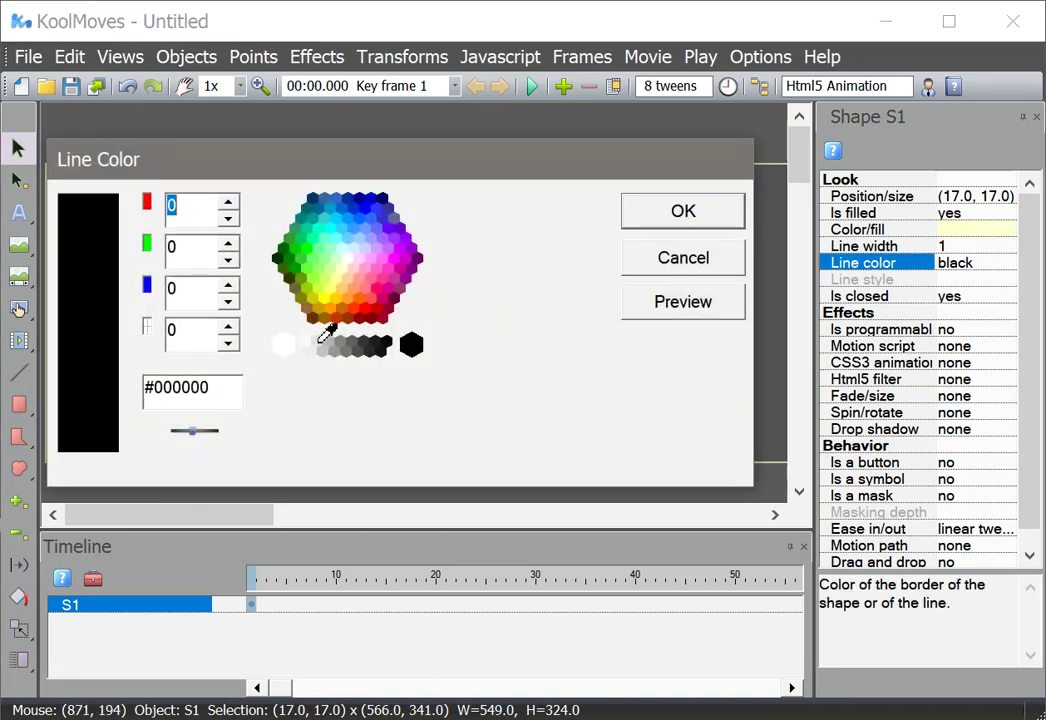
pyautogui.click(318, 342)
pyautogui.click(680, 211)
# Step: Fill the rounded rectangle with the image spritesheet-page1.png from the images_slideshow folder
pyautogui.click(967, 235)
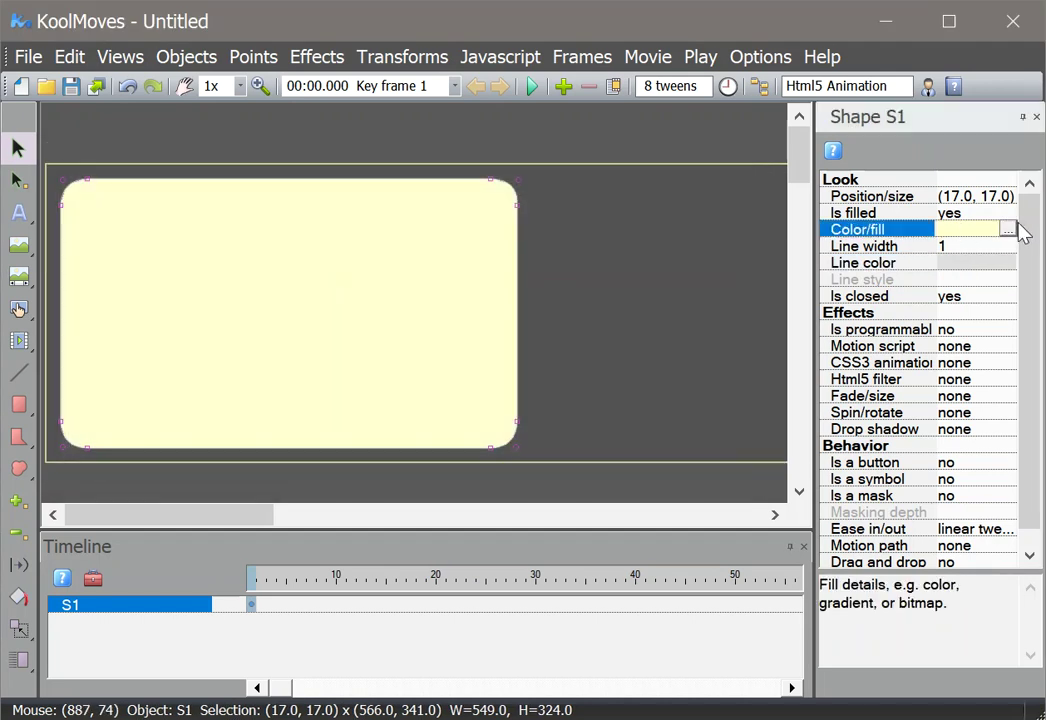
pyautogui.click(1009, 229)
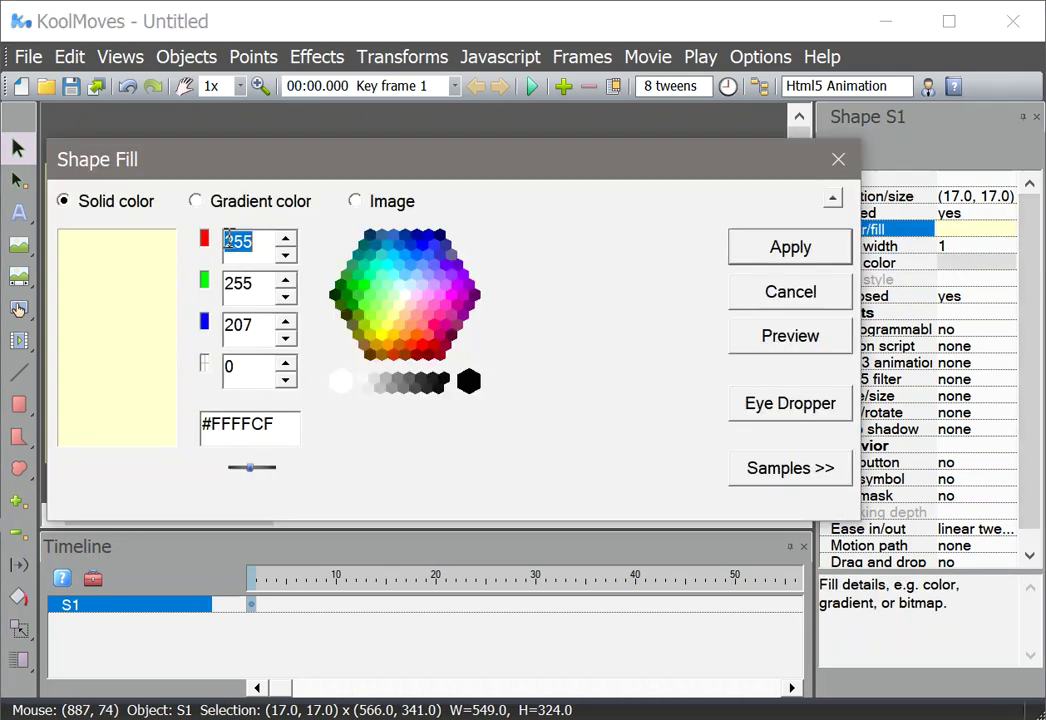
pyautogui.click(355, 202)
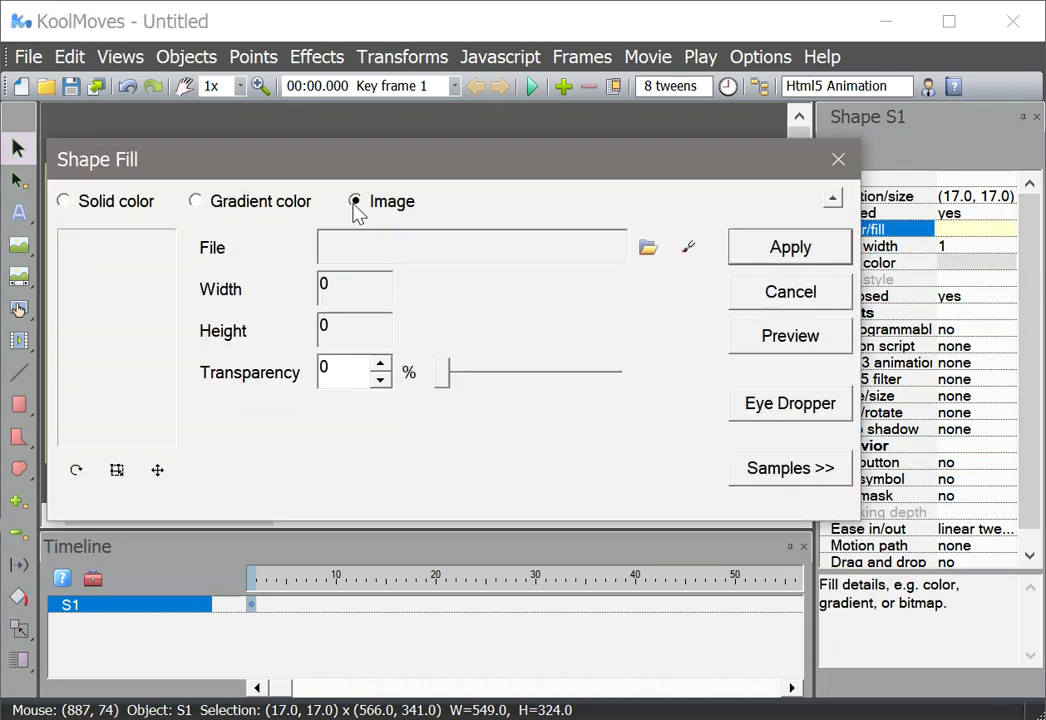
pyautogui.click(649, 249)
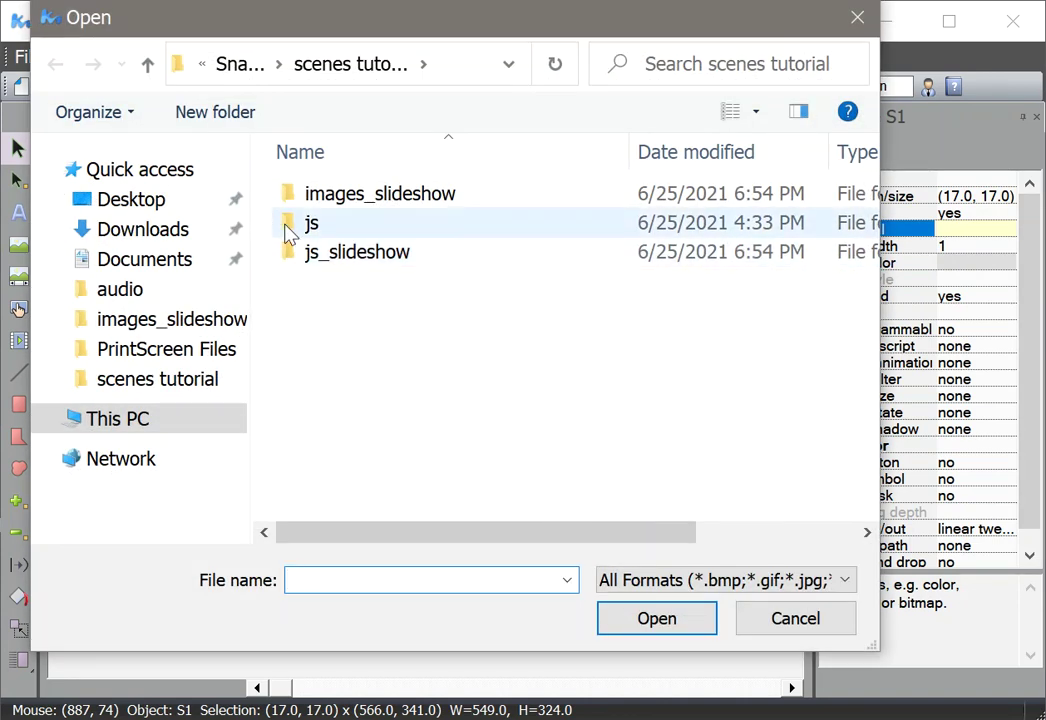
pyautogui.doubleClick(288, 194)
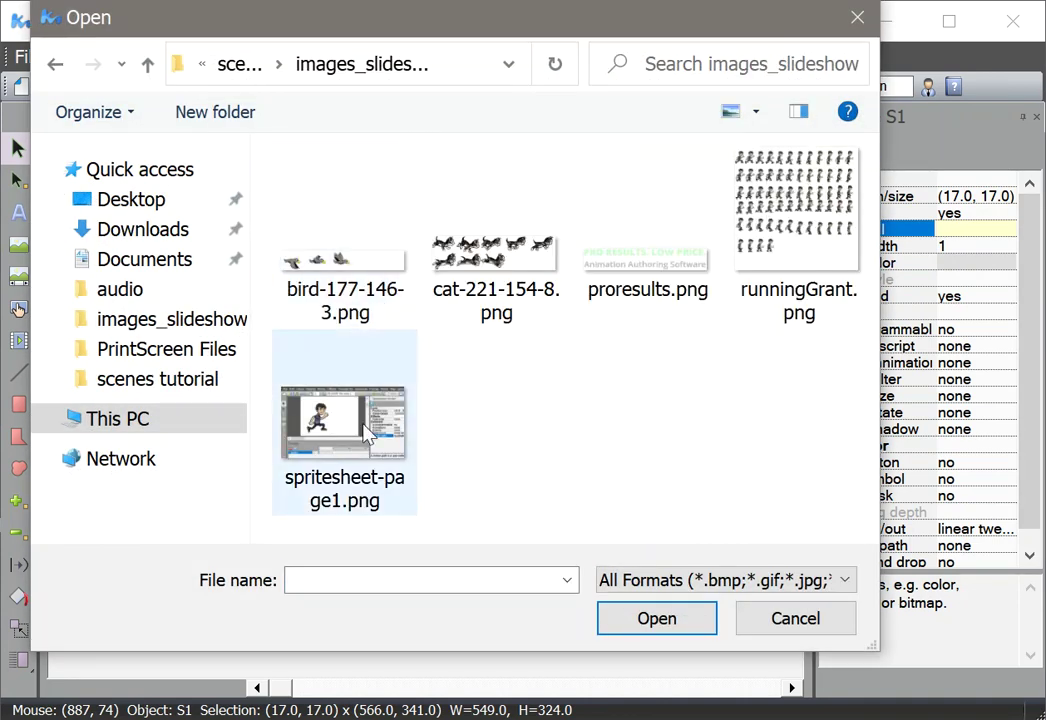
pyautogui.click(340, 385)
pyautogui.click(672, 618)
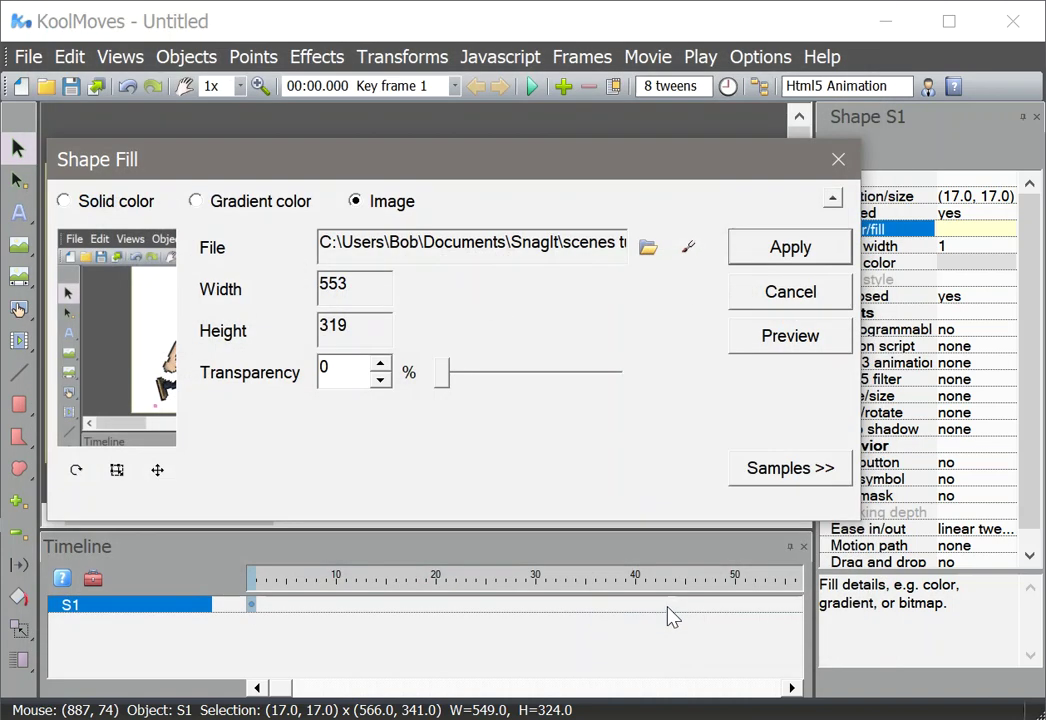
pyautogui.click(815, 250)
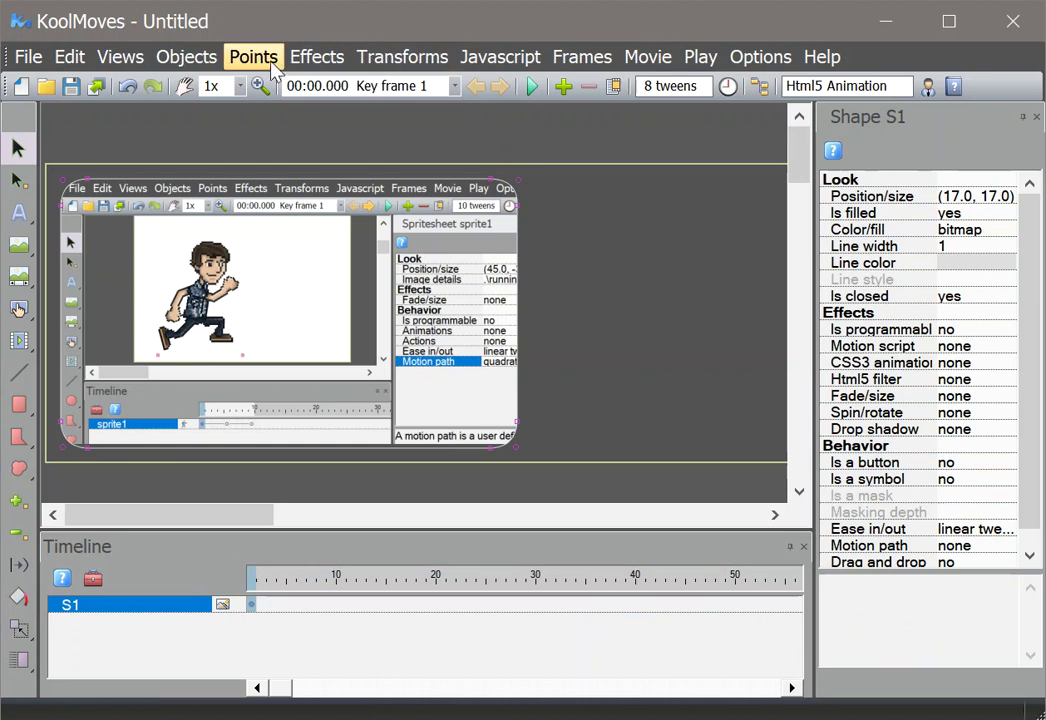
# Step: Apply the Block Mask motion script effect to the rounded rectangle with a duration of 24 frames
pyautogui.click(317, 57)
pyautogui.click(340, 143)
pyautogui.click(130, 329)
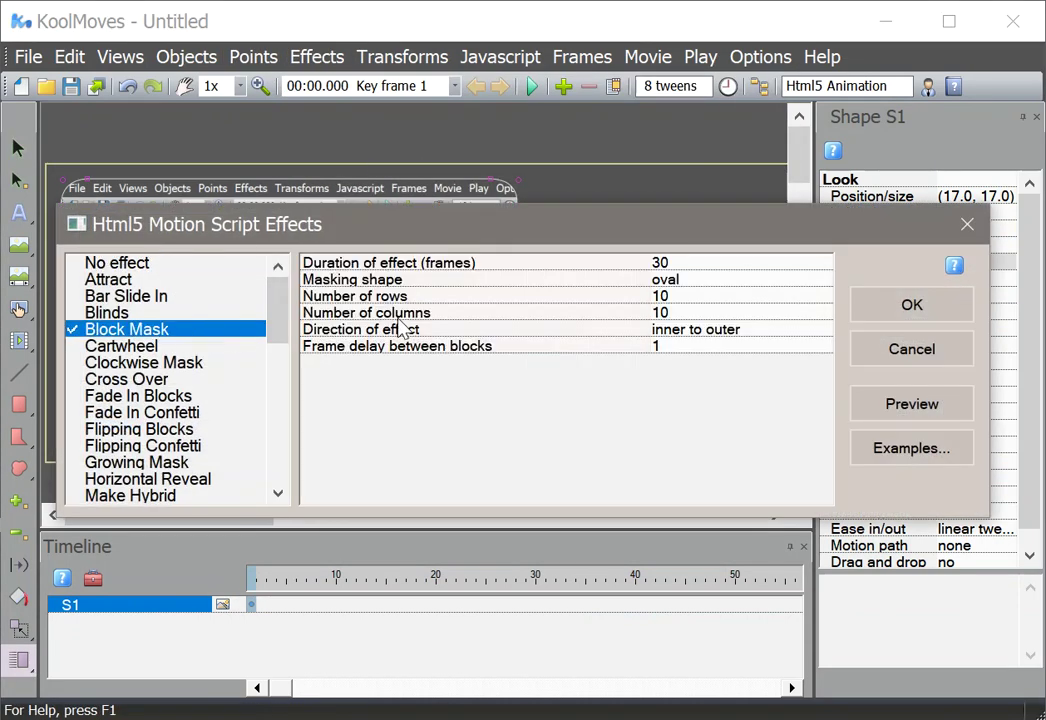
pyautogui.click(668, 262)
pyautogui.moveTo(674, 258); pyautogui.dragTo(645, 258)
pyautogui.write('24')
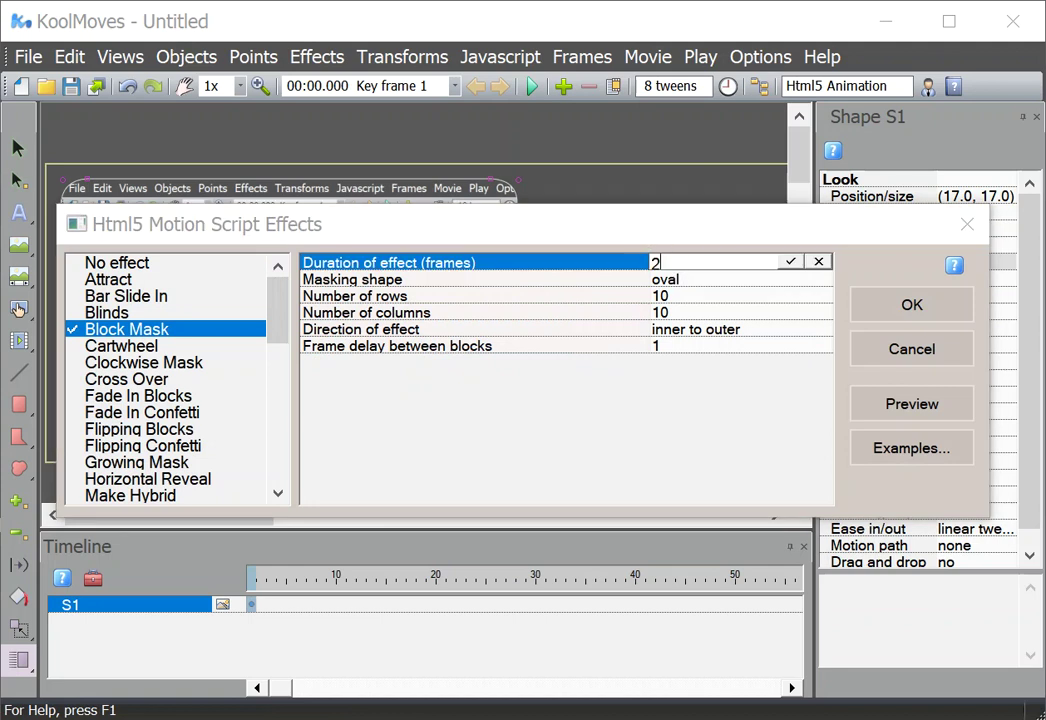
pyautogui.click(790, 261)
pyautogui.click(884, 314)
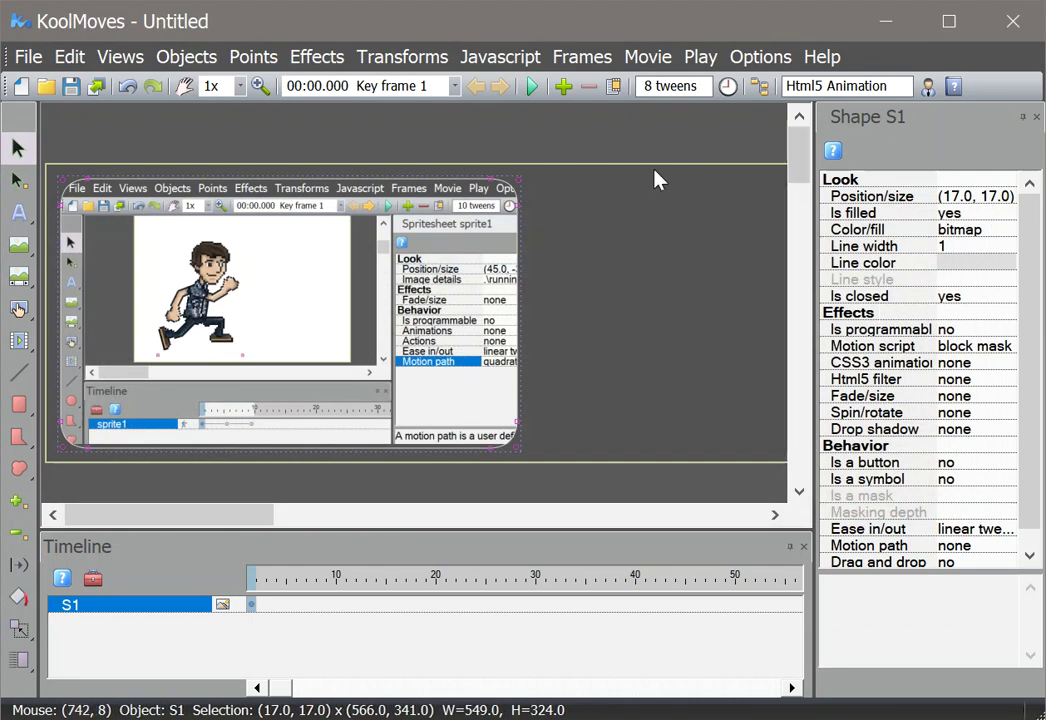
# Step: Play the movie to preview the block mask effect on the image, and close the preview
pyautogui.click(533, 92)
pyautogui.click(502, 118)
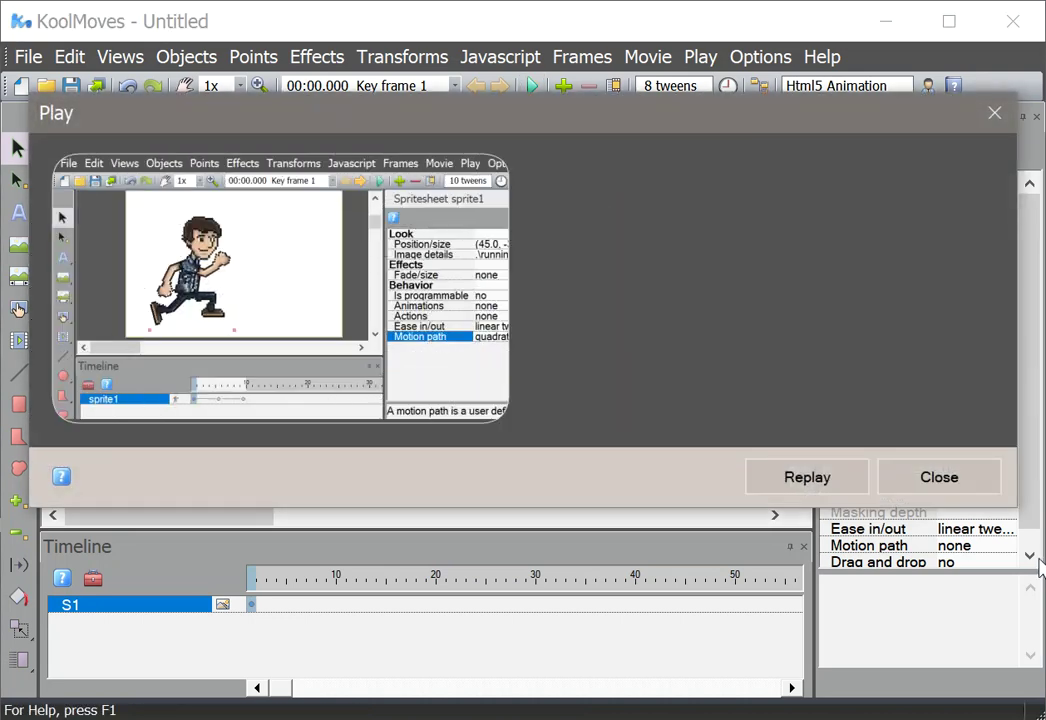
pyautogui.click(959, 490)
# Step: Add a copy of key frame 1 as the next key frame
pyautogui.moveTo(180, 518); pyautogui.dragTo(292, 540)
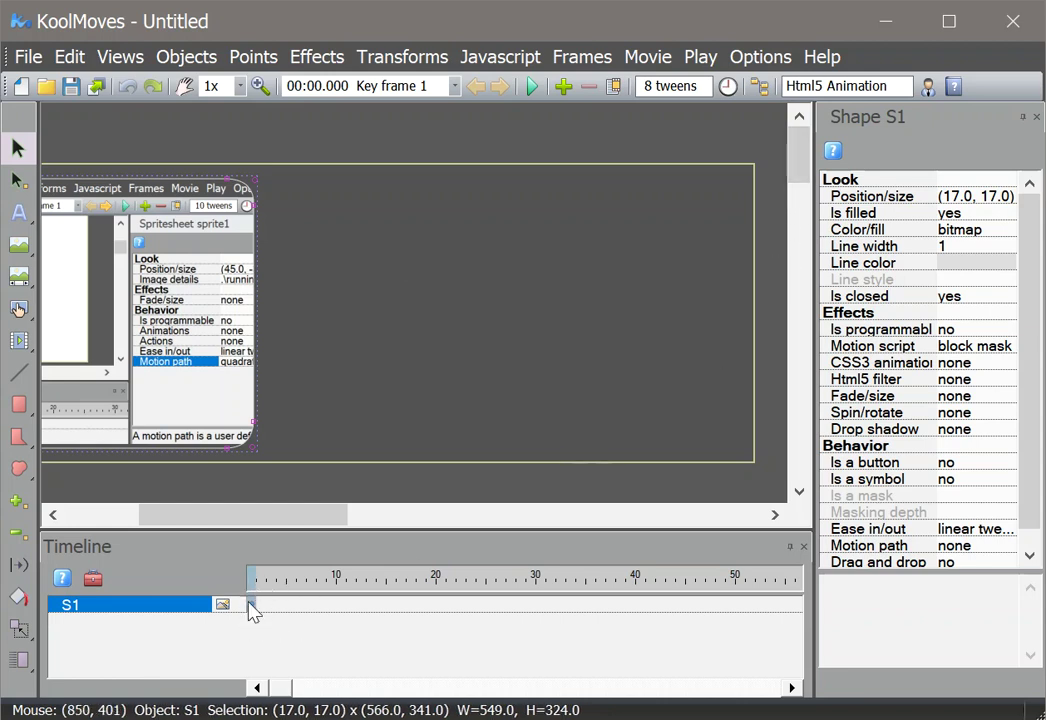
pyautogui.click(562, 88)
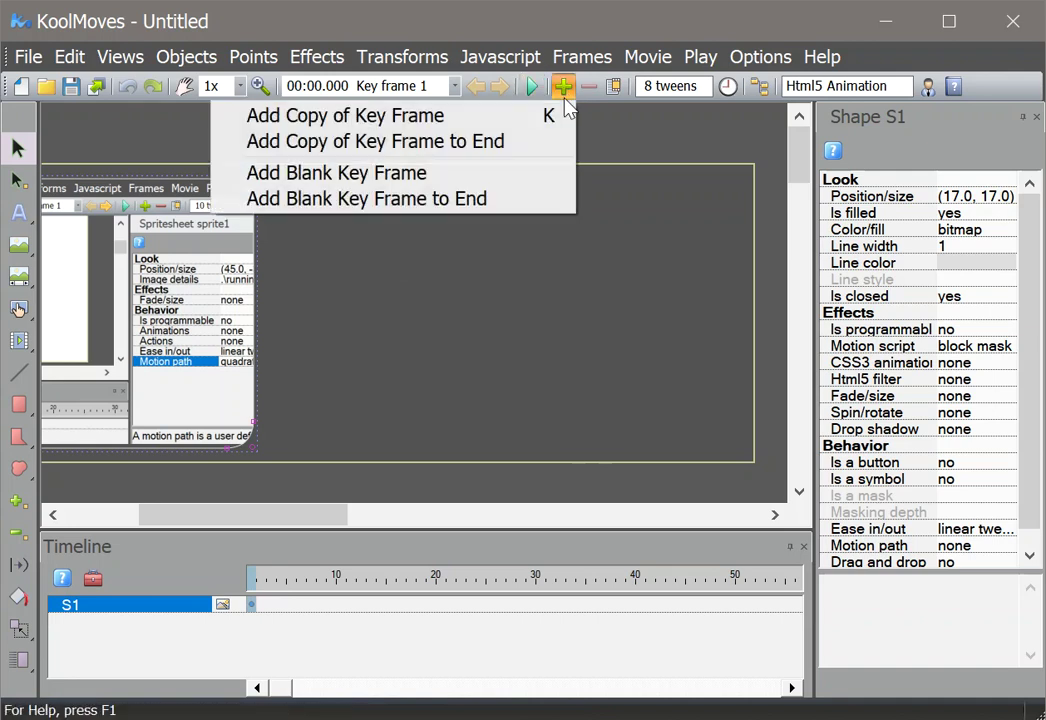
pyautogui.click(536, 117)
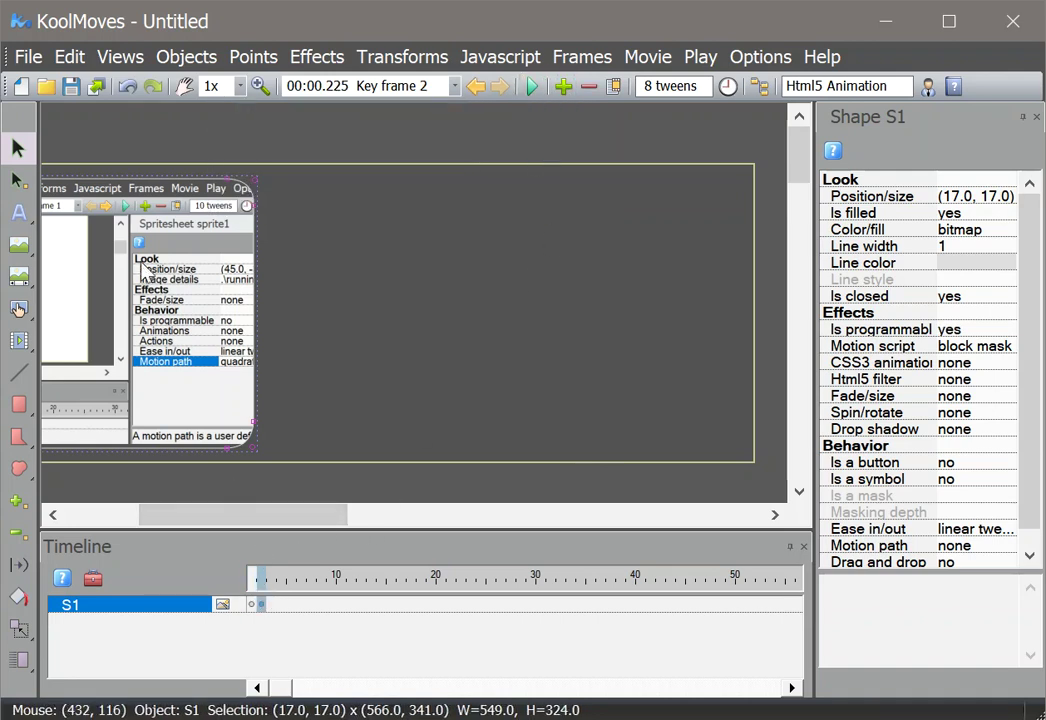
# Step: Start a text object near the stage's right edge in Kreon SemiBold at 65 px, using the Google web font Kreon:600
pyautogui.click(18, 216)
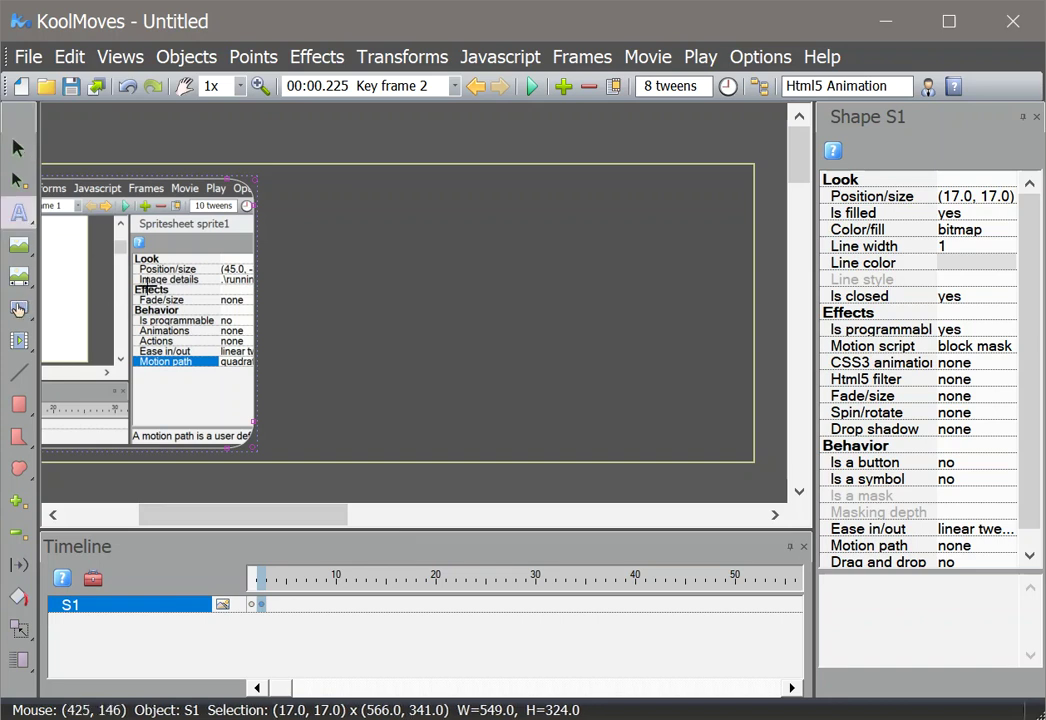
pyautogui.click(761, 229)
pyautogui.click(216, 196)
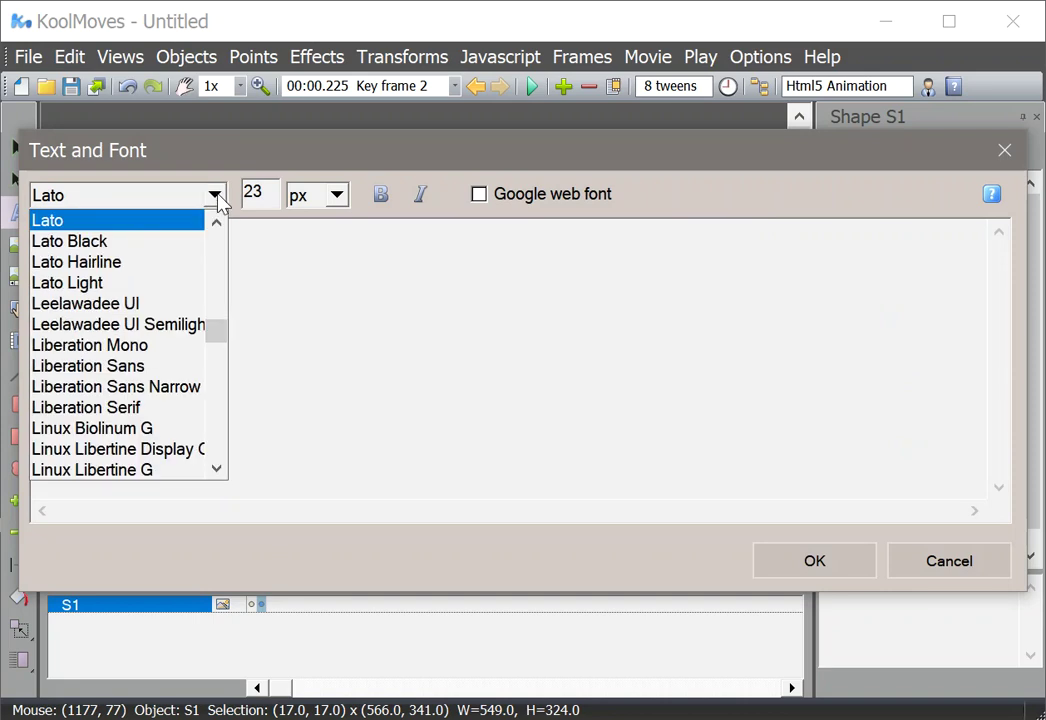
pyautogui.moveTo(212, 335)
pyautogui.mouseDown()
pyautogui.moveTo(210, 290)
pyautogui.moveTo(215, 329)
pyautogui.mouseUp()
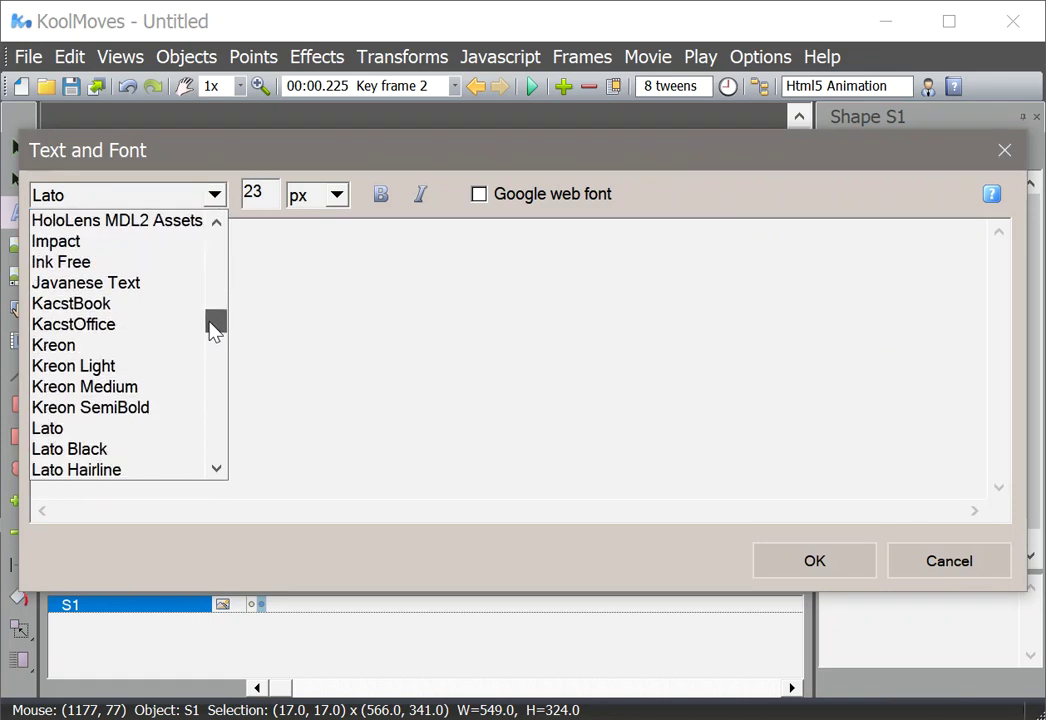
pyautogui.click(139, 411)
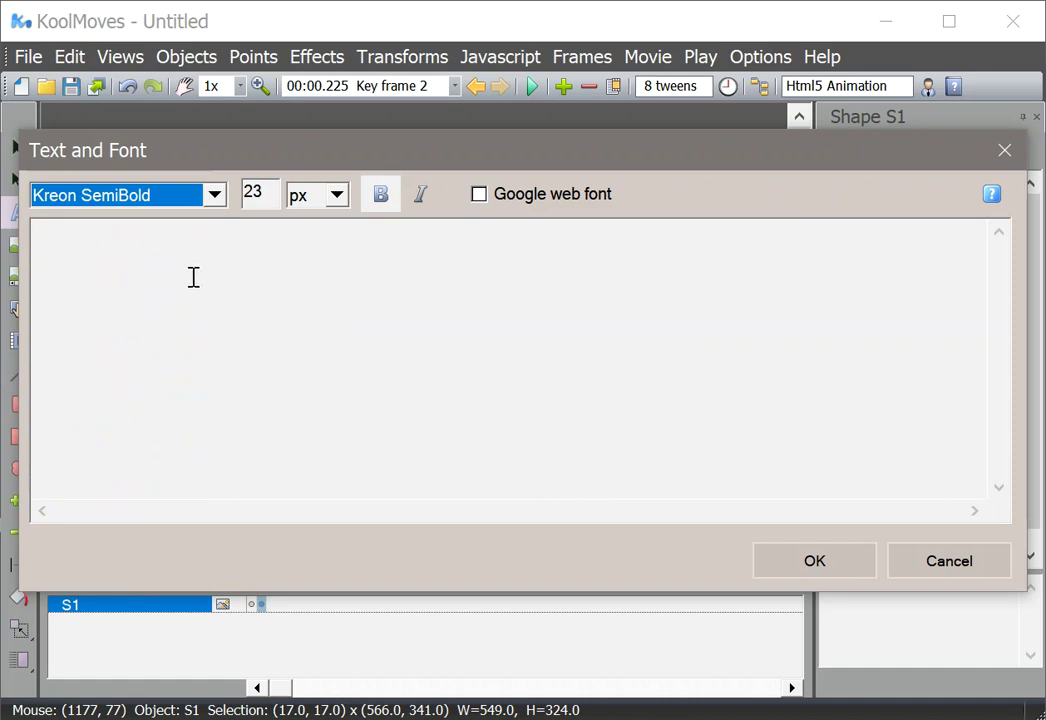
pyautogui.click(270, 188)
pyautogui.moveTo(270, 188); pyautogui.dragTo(249, 190)
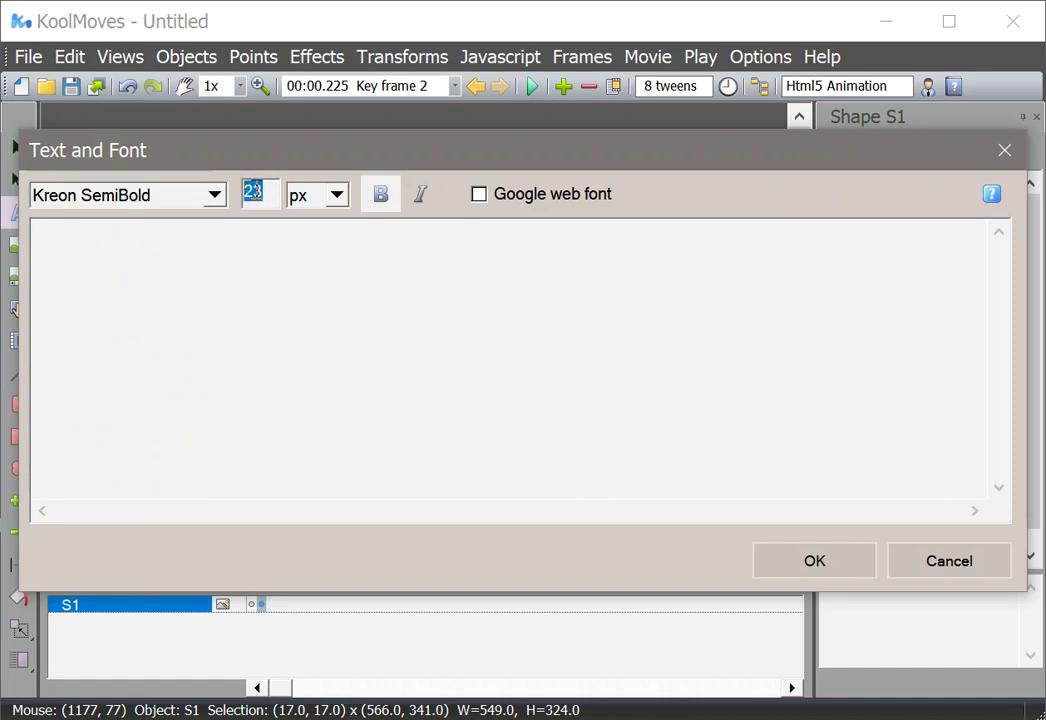
pyautogui.write('65')
pyautogui.click(479, 194)
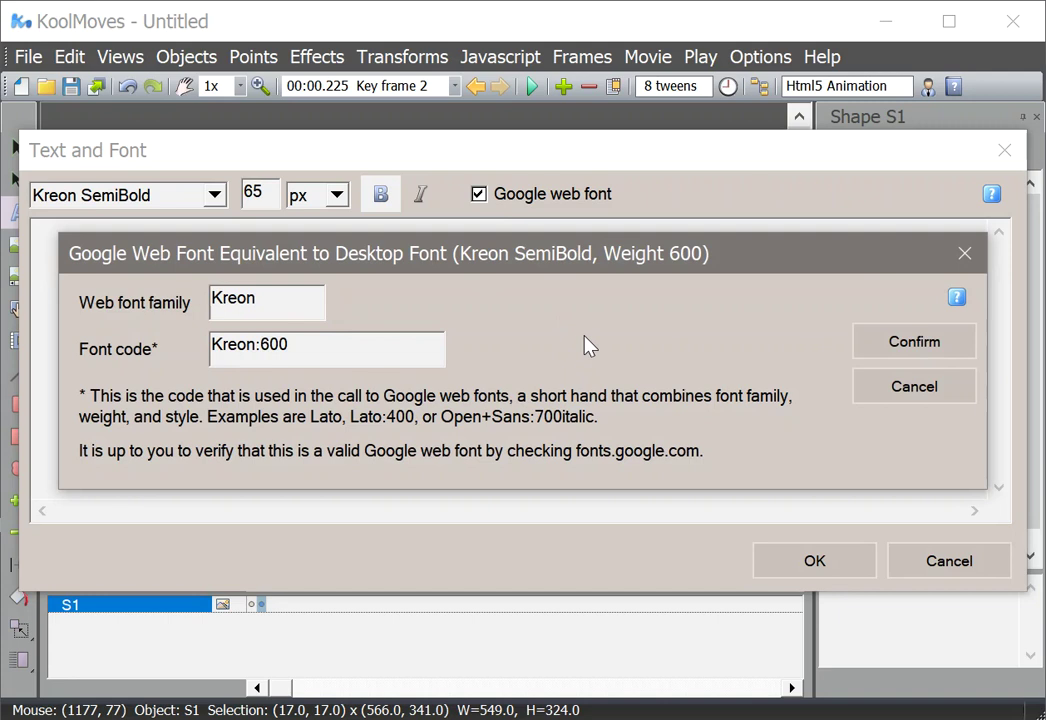
pyautogui.click(874, 346)
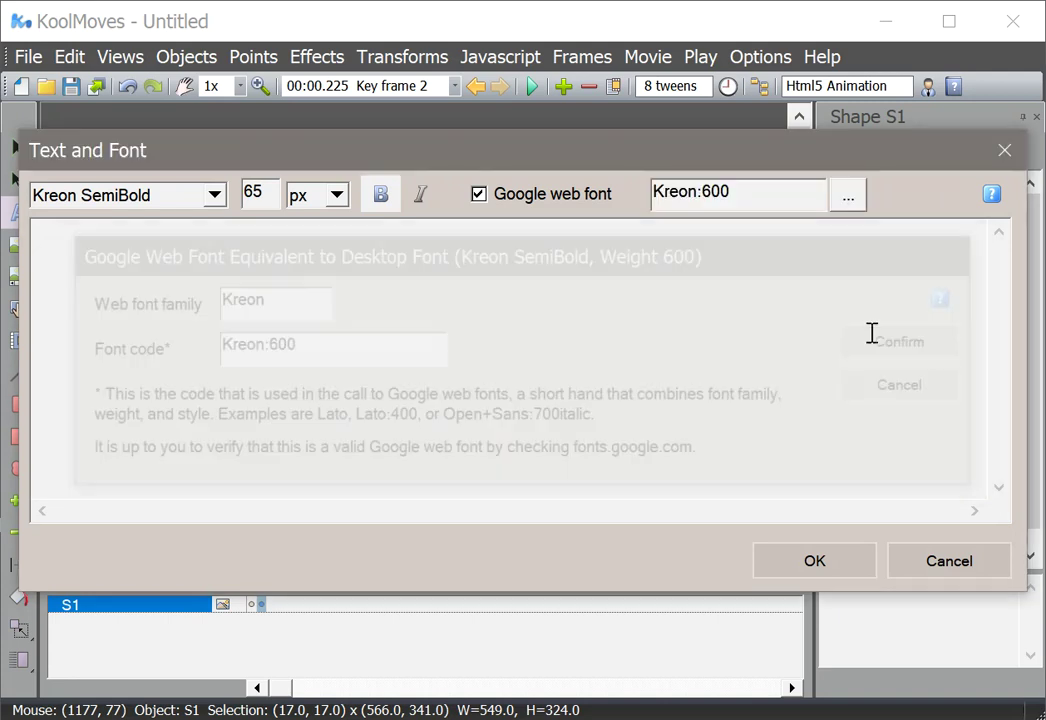
# Step: Enter "xxx yyyyyyyy uuuuuu" as the content of the new text object
pyautogui.write('xxx yyyyyyyy u')
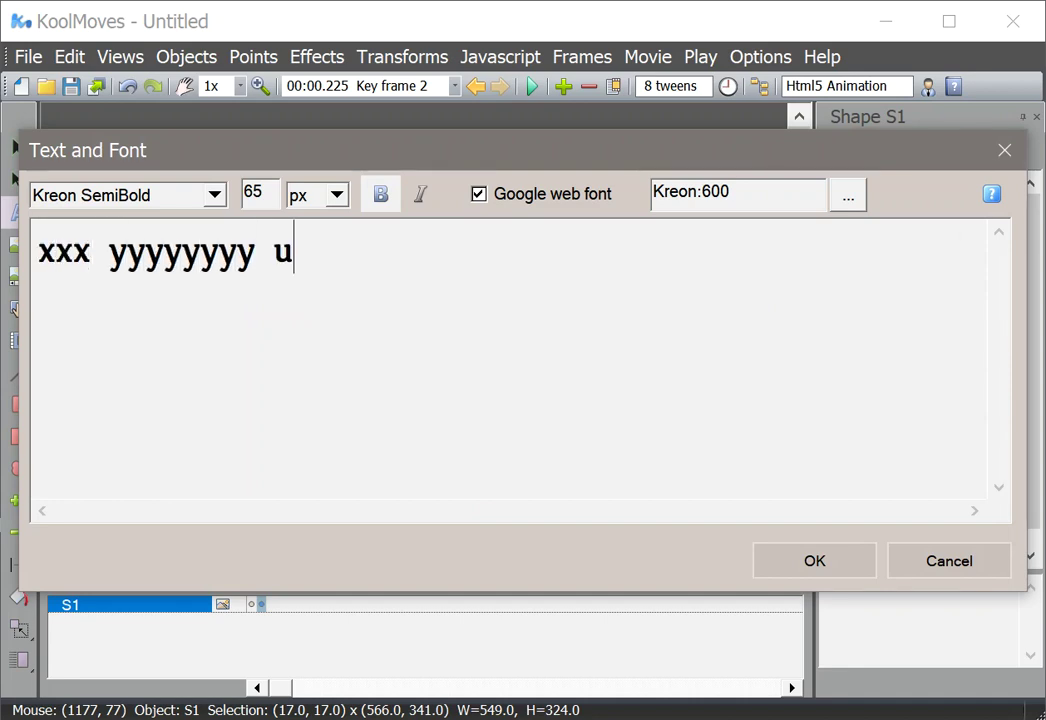
pyautogui.write('uuuuuuuuuu')
pyautogui.press('BackSpace')
pyautogui.press('BackSpace')
pyautogui.press('BackSpace')
pyautogui.press('BackSpace')
pyautogui.press('BackSpace')
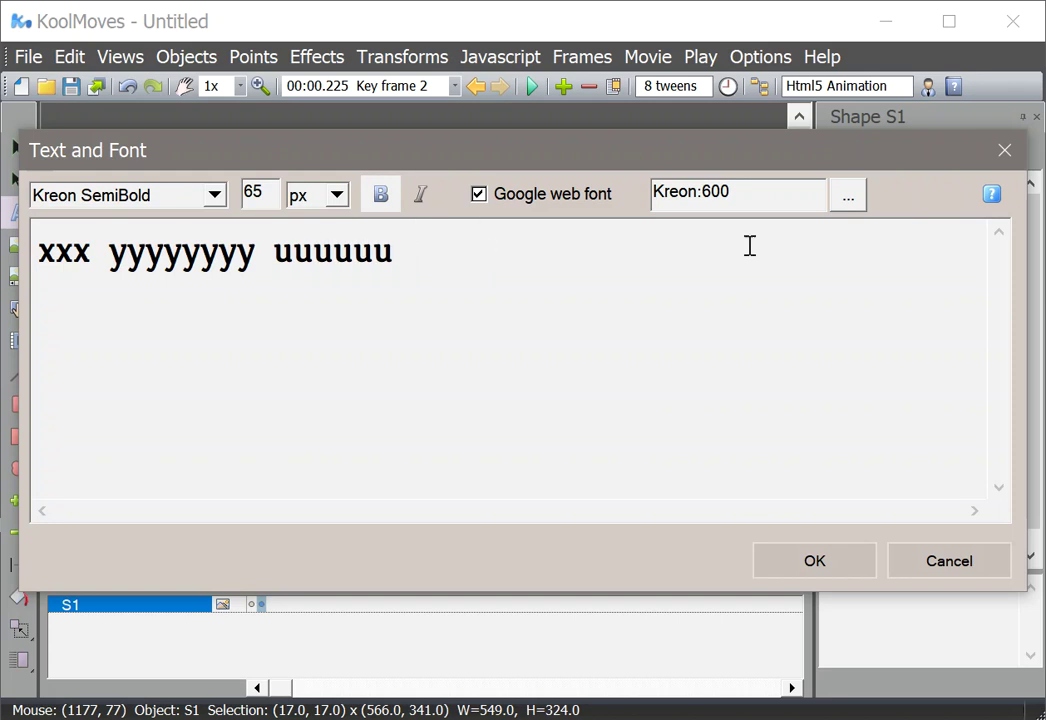
# Step: Place the text object at key frame 2 and nudge it left to x 1172.2, just outside the stage's right edge
pyautogui.click(831, 565)
pyautogui.click(702, 343)
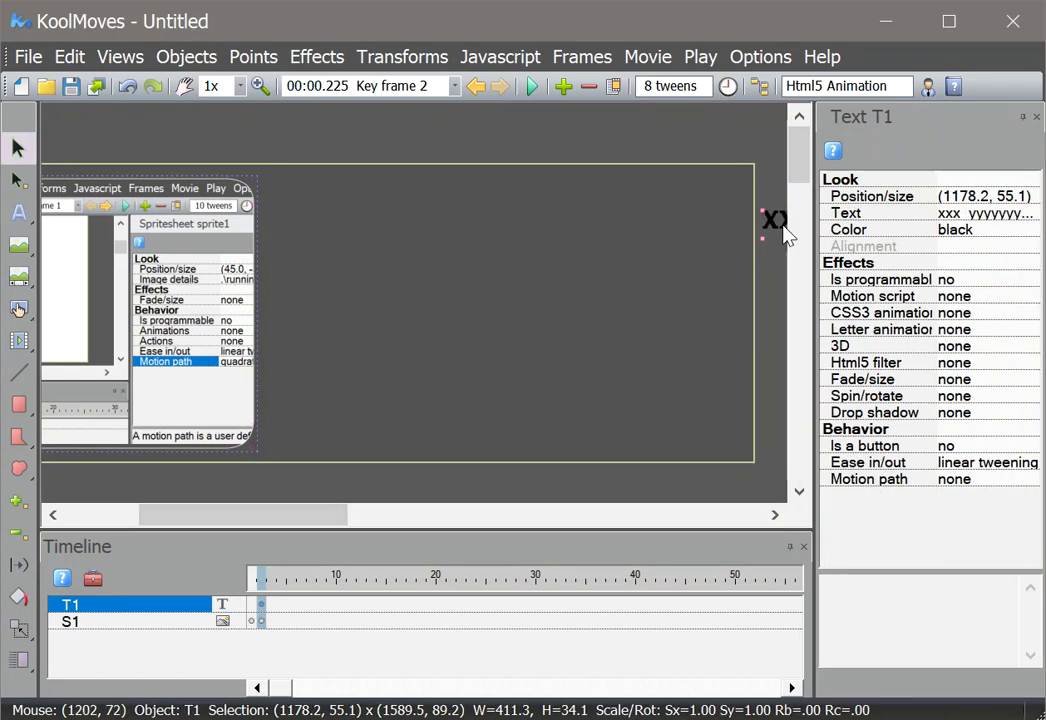
pyautogui.press('Left')
pyautogui.press('Left')
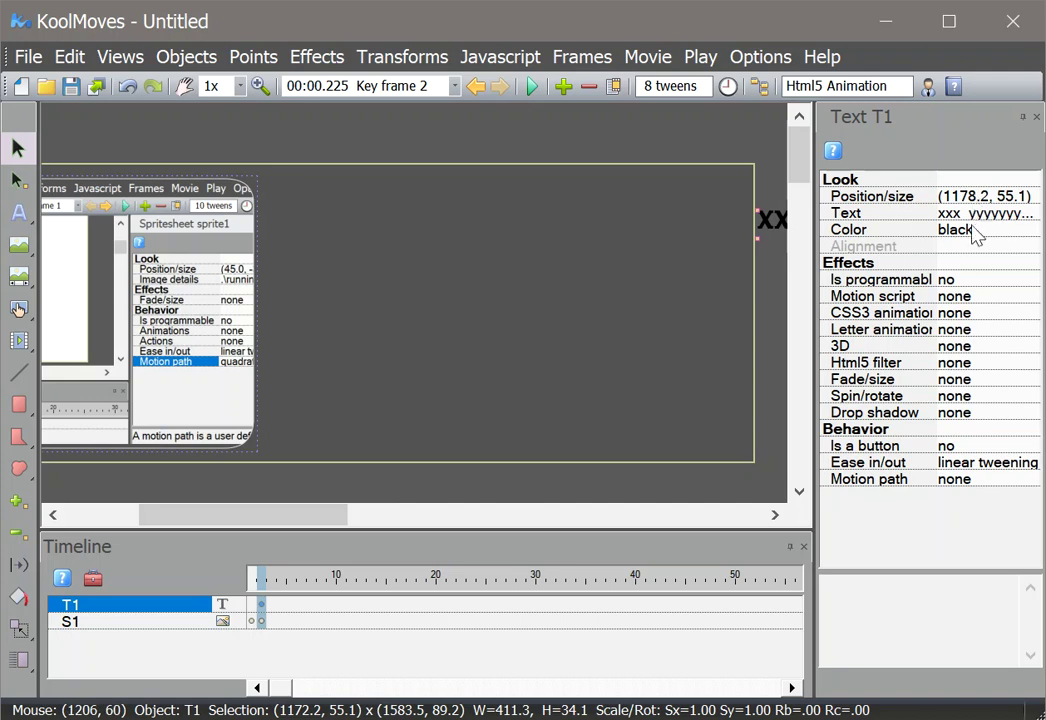
# Step: Set the text's color to #9F9FCF
pyautogui.click(1030, 229)
pyautogui.click(1028, 229)
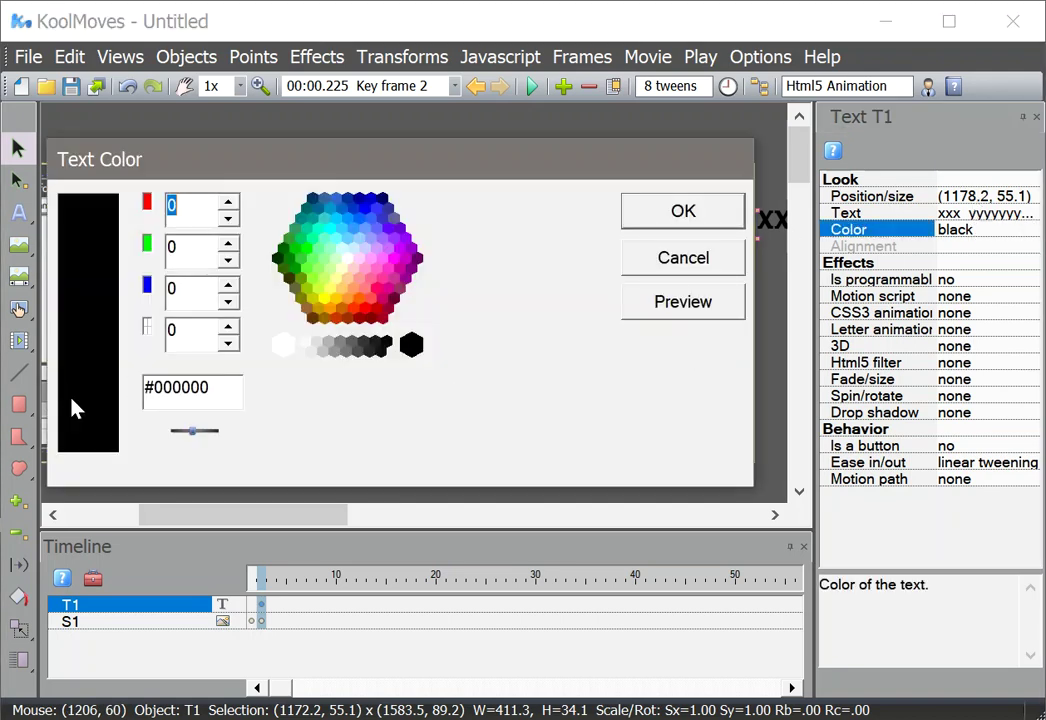
pyautogui.moveTo(150, 398); pyautogui.dragTo(226, 388)
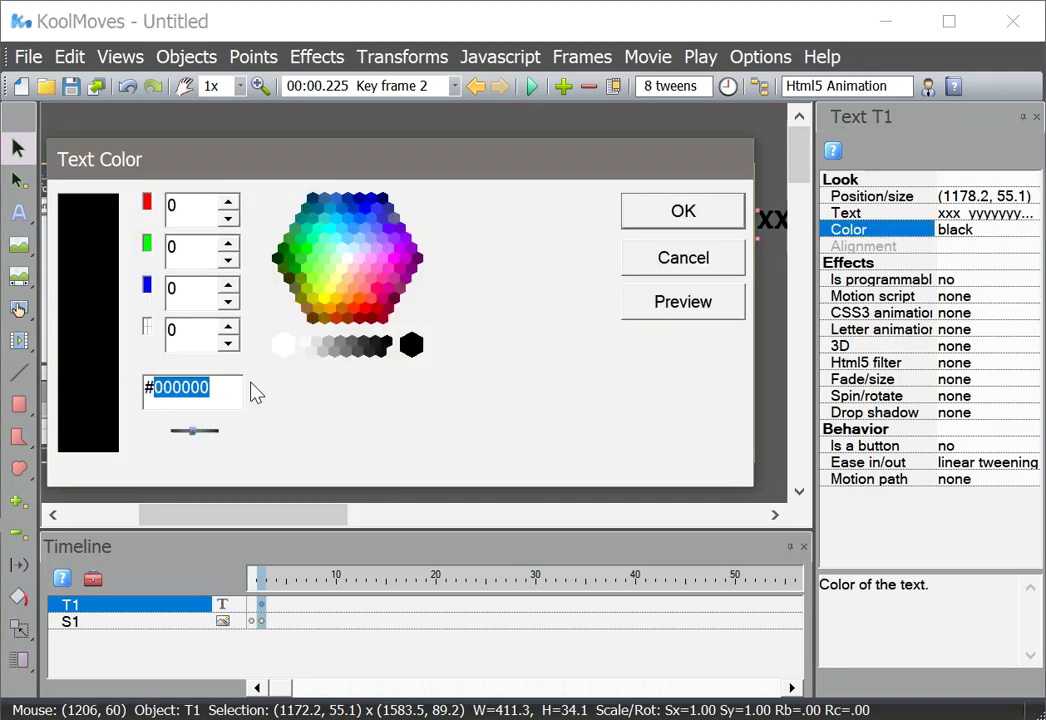
pyautogui.write('9F9F')
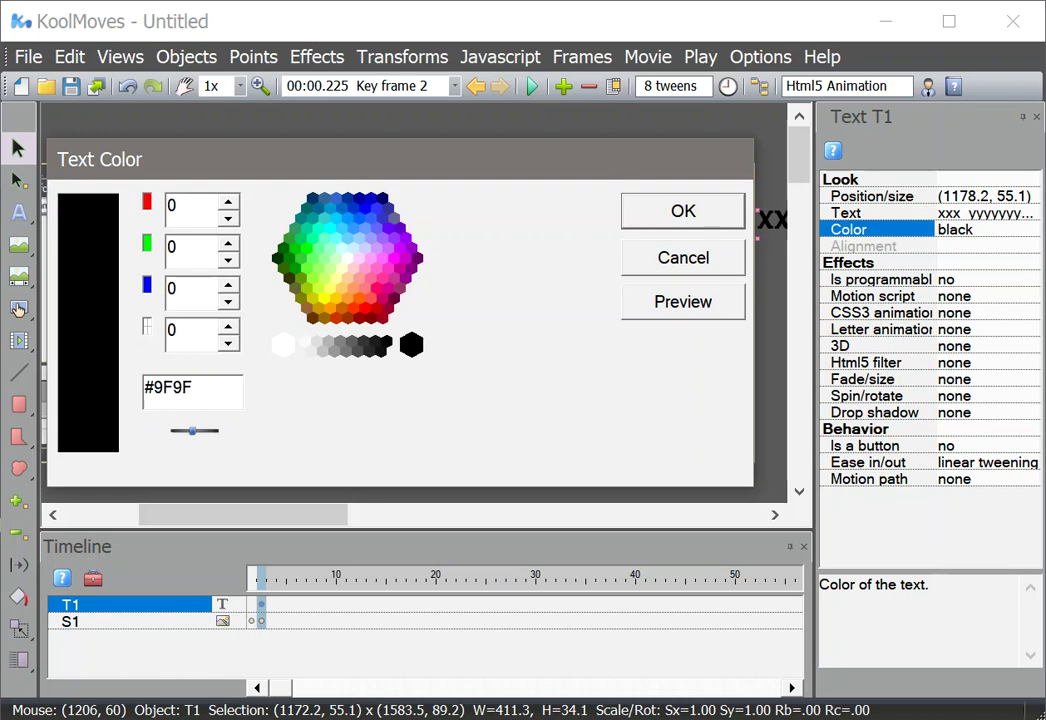
pyautogui.write('CF')
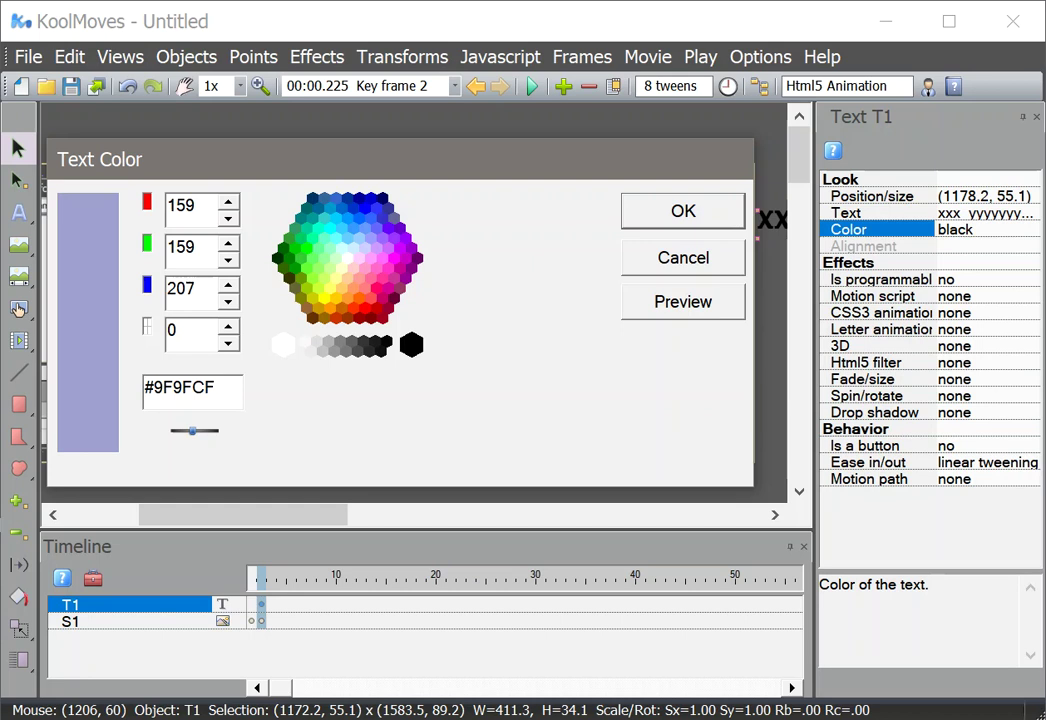
pyautogui.click(680, 210)
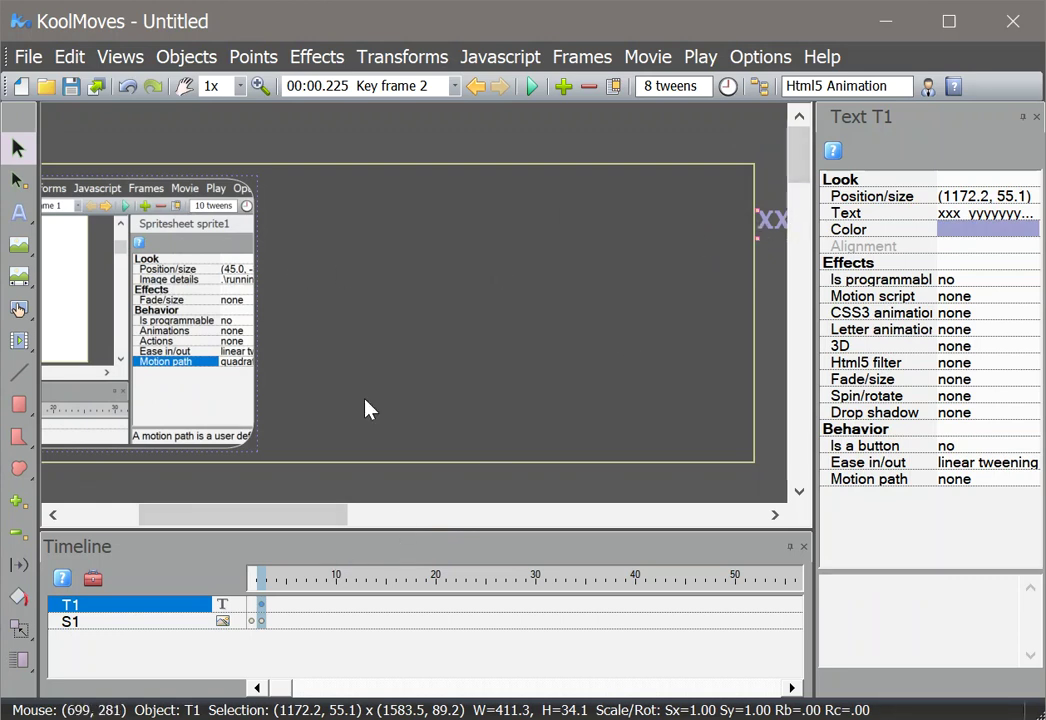
# Step: Morph the text from key frame 2 to key frame 5, and set its color transparency to 100 at key frame 2
pyautogui.rightClick(293, 611)
pyautogui.click(351, 620)
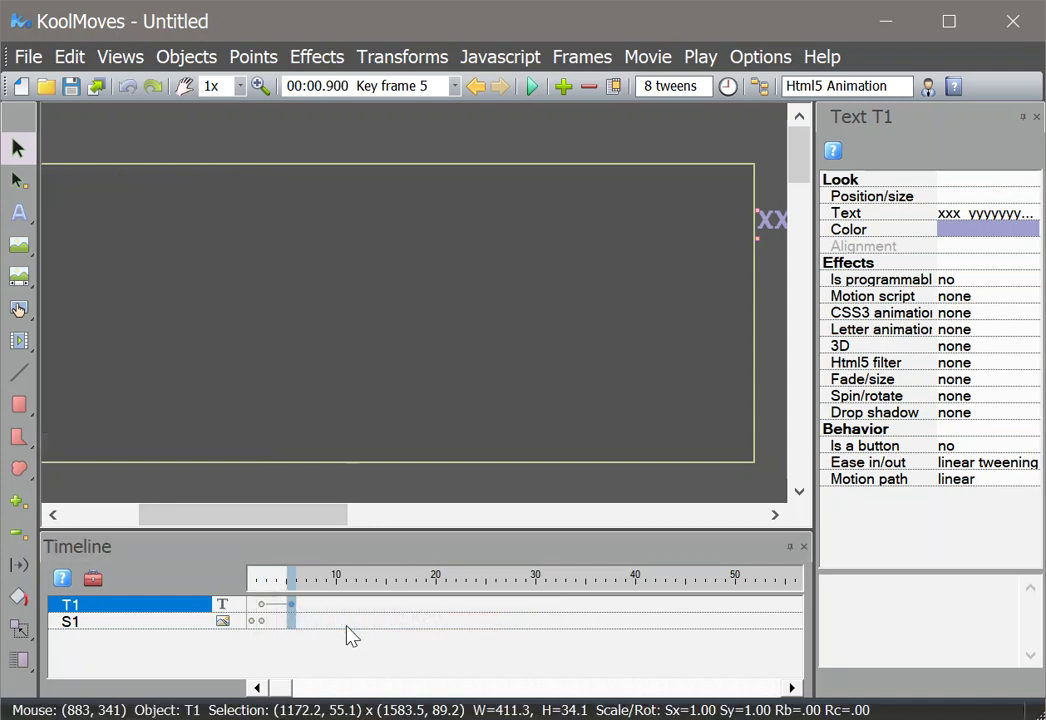
pyautogui.click(262, 615)
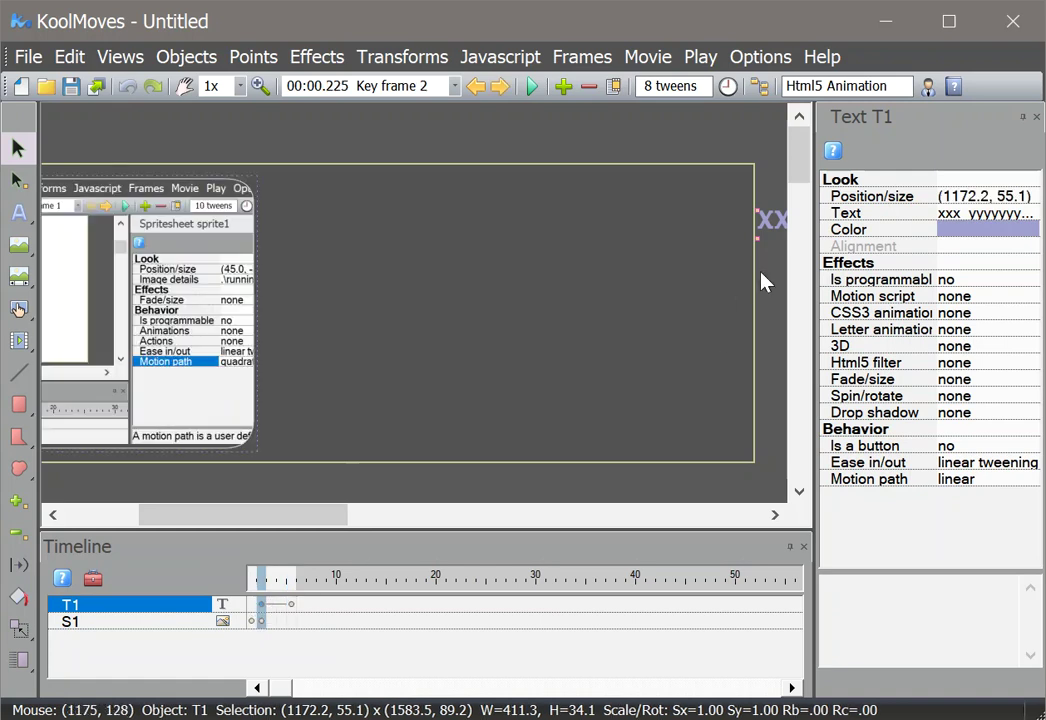
pyautogui.click(1031, 226)
pyautogui.click(173, 328)
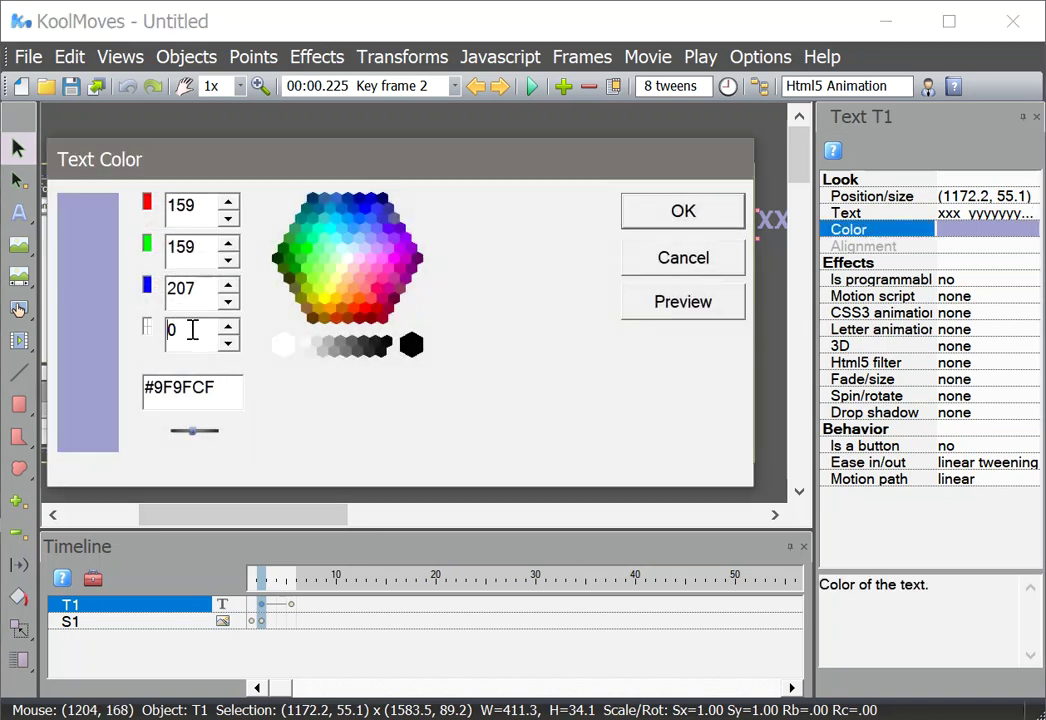
pyautogui.write('100')
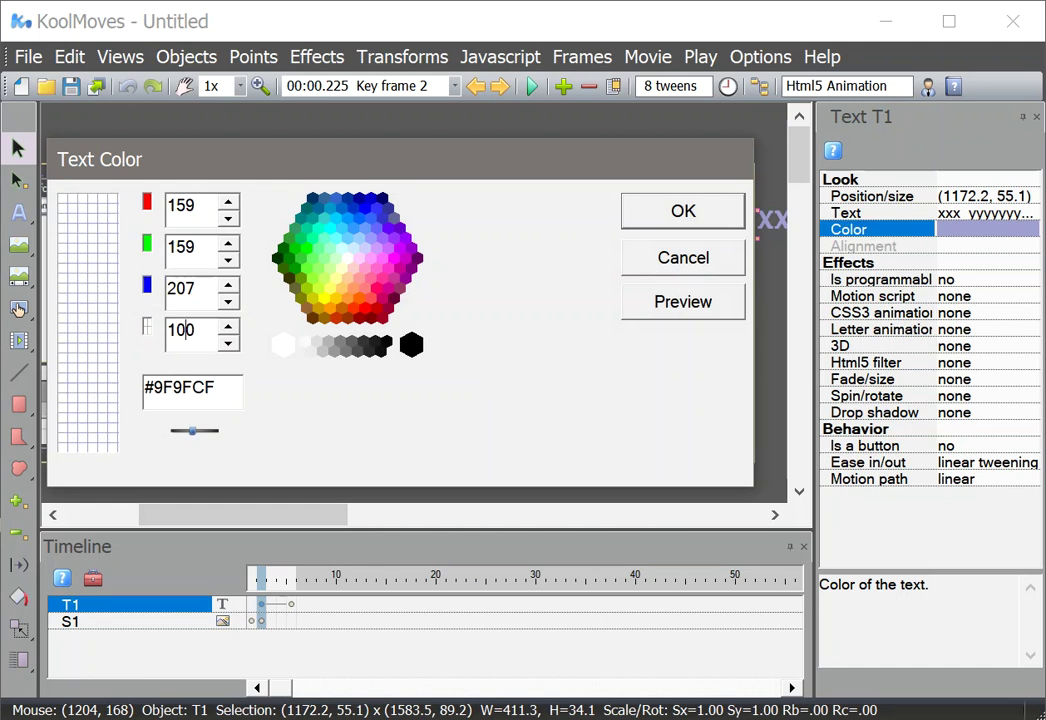
pyautogui.click(733, 213)
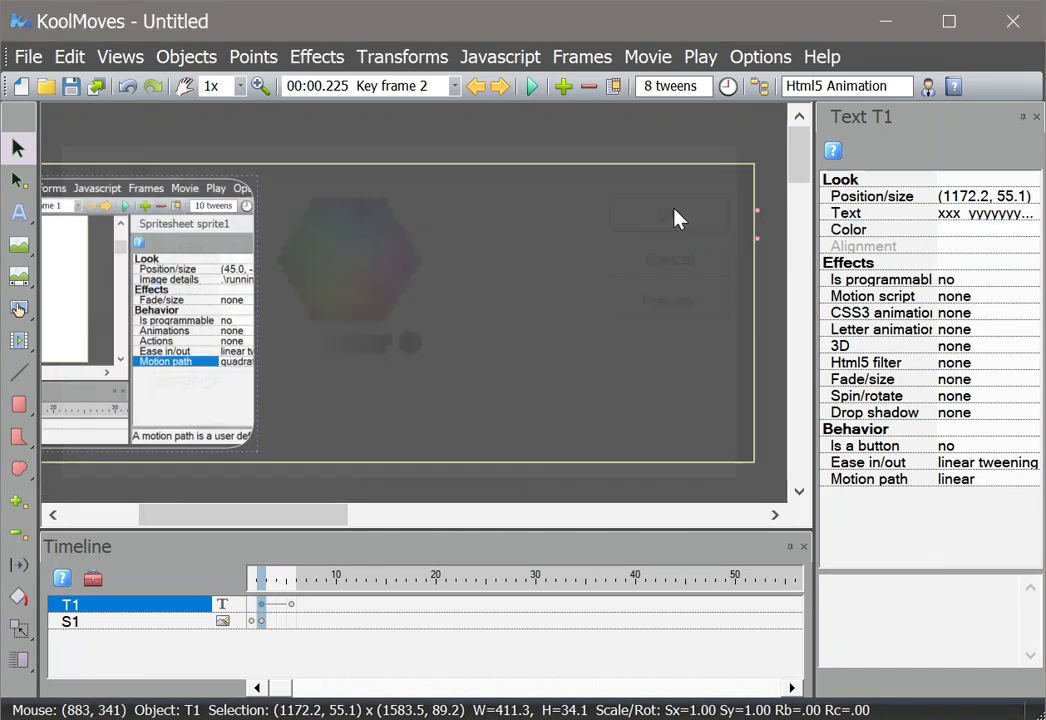
# Step: Morph the image-filled shape S1 to key frame 5 so it spans the same frames as the text
pyautogui.click(291, 608)
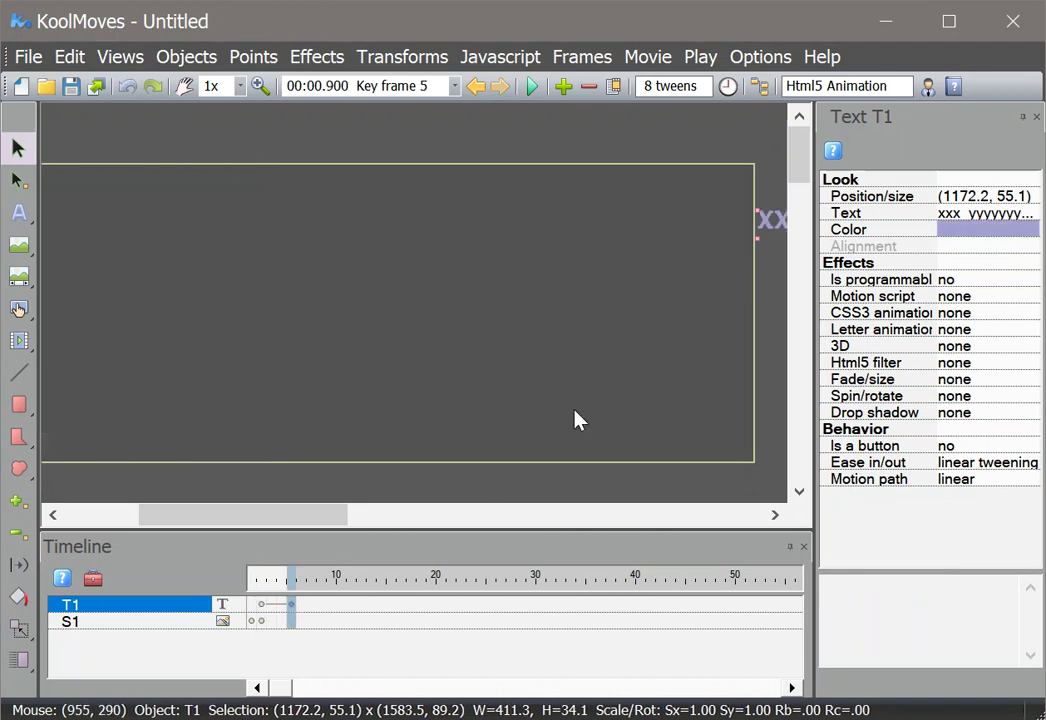
pyautogui.click(291, 625)
pyautogui.rightClick(296, 632)
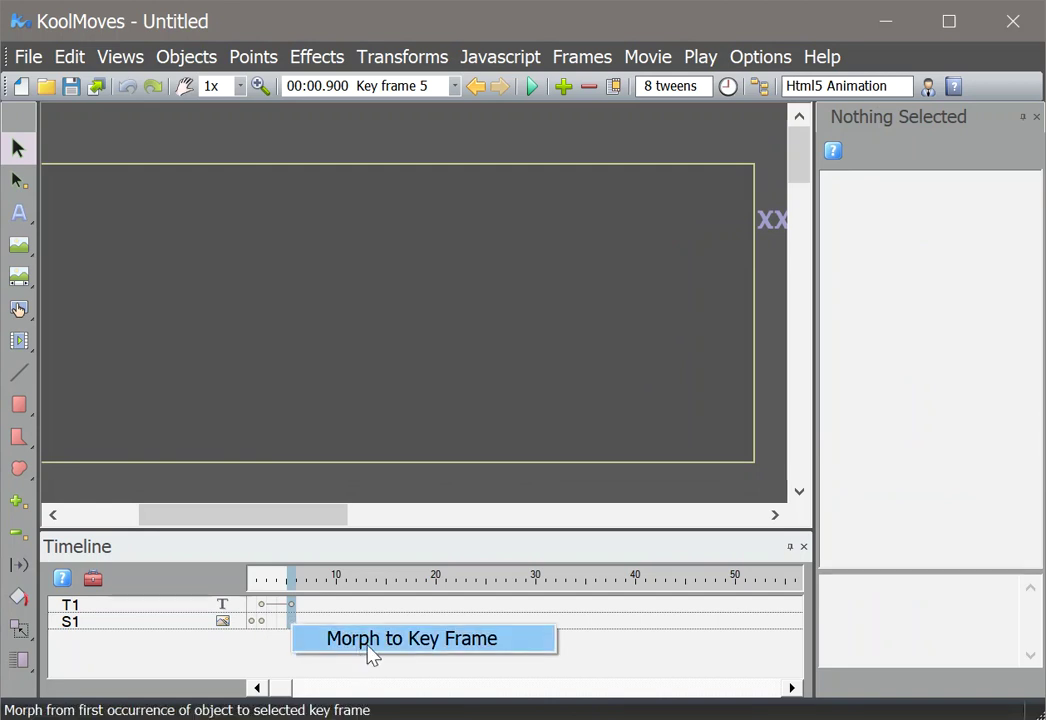
pyautogui.click(367, 656)
pyautogui.click(262, 622)
pyautogui.click(285, 653)
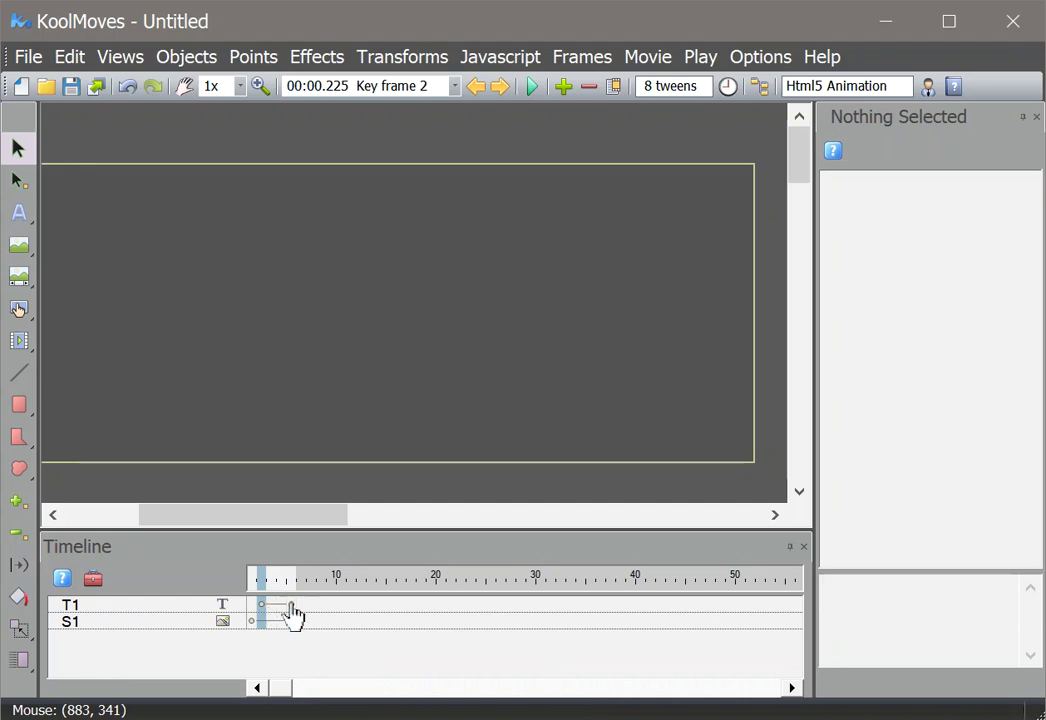
# Step: At key frame 5, move the text horizontally onto the stage, into the empty area beside the image
pyautogui.click(291, 606)
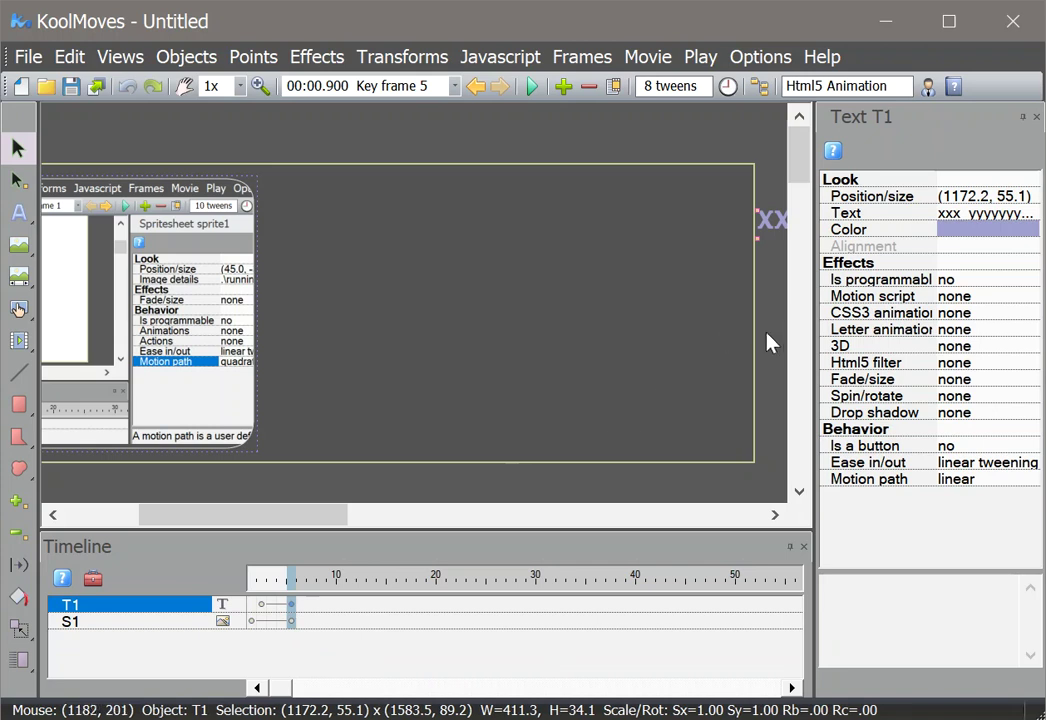
pyautogui.press('Left')
pyautogui.press('Left')
pyautogui.press('Left')
pyautogui.press('Left')
pyautogui.press('Left')
pyautogui.press('Left')
pyautogui.press('Left')
pyautogui.press('Left')
pyautogui.press('Left')
pyautogui.press('Left')
pyautogui.press('Left')
pyautogui.press('Left')
pyautogui.press('Left')
pyautogui.press('Left')
pyautogui.press('Left')
pyautogui.press('Left')
pyautogui.press('Left')
pyautogui.press('Left')
pyautogui.press('Left')
pyautogui.press('Left')
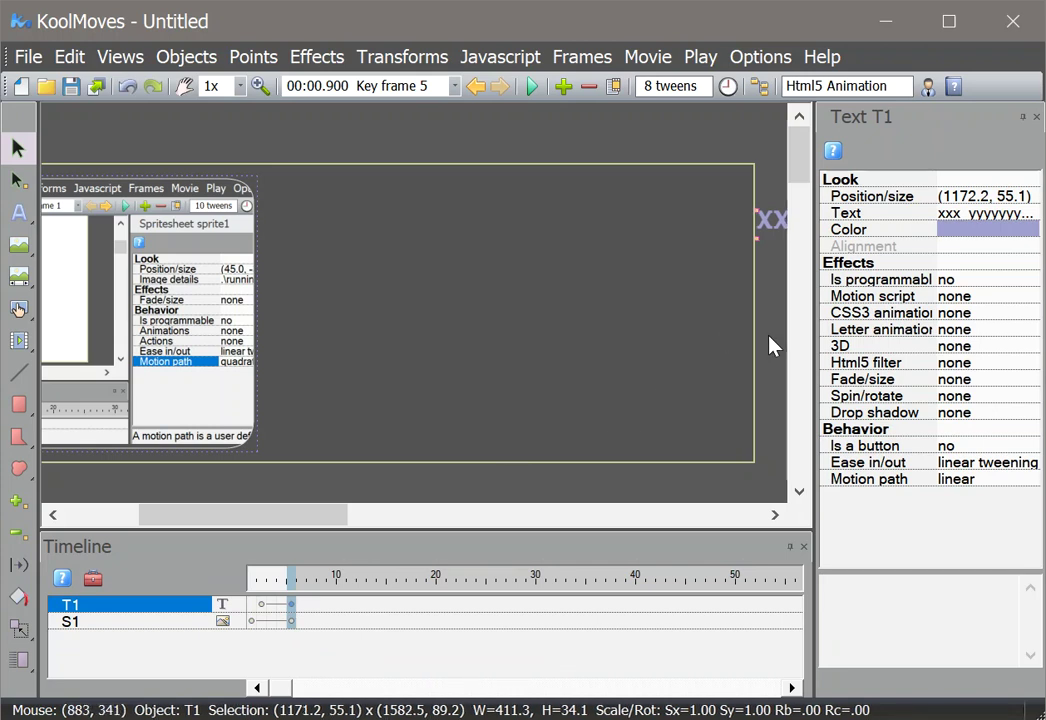
pyautogui.press('Left')
pyautogui.press('Left')
pyautogui.press('Left')
pyautogui.press('Left')
pyautogui.press('Left')
pyautogui.press('Left')
pyautogui.press('Left')
pyautogui.press('Left')
pyautogui.press('Left')
pyautogui.press('Left')
pyautogui.press('Left')
pyautogui.press('Left')
pyautogui.press('Left')
pyautogui.press('Left')
pyautogui.press('Left')
pyautogui.press('Left')
pyautogui.press('Left')
pyautogui.press('Left')
pyautogui.press('Left')
pyautogui.press('Left')
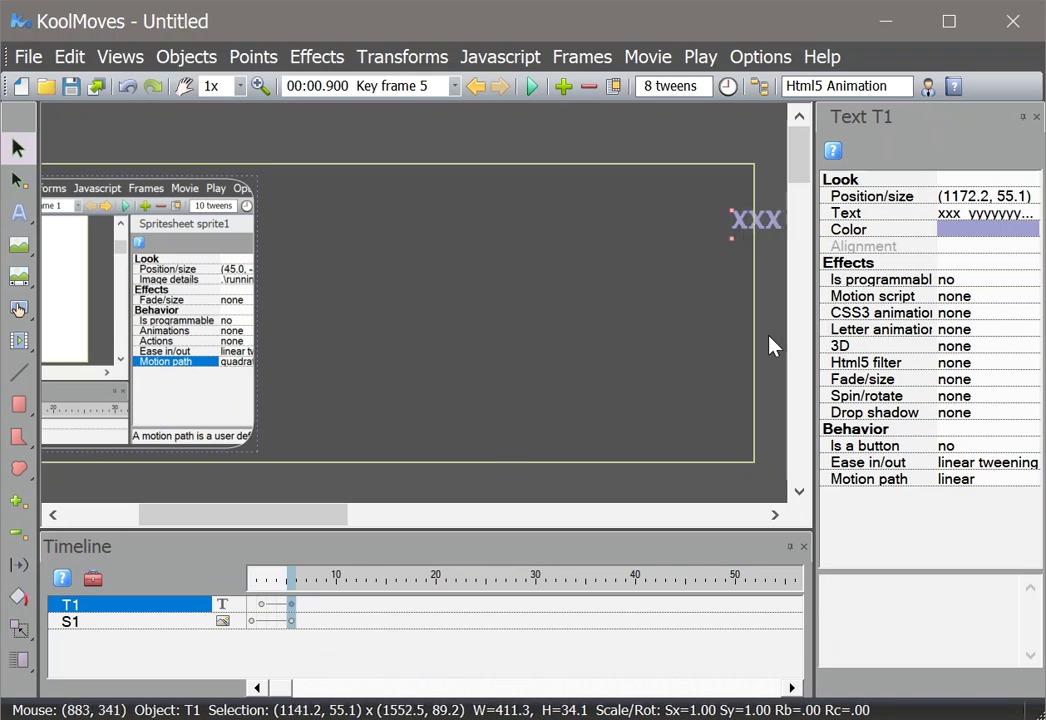
pyautogui.press('Left')
pyautogui.press('Left')
pyautogui.press('Left')
pyautogui.press('Left')
pyautogui.press('Left')
pyautogui.press('Left')
pyautogui.press('Left')
pyautogui.press('Left')
pyautogui.press('Left')
pyautogui.press('Left')
pyautogui.press('Left')
pyautogui.press('Left')
pyautogui.press('Left')
pyautogui.press('Left')
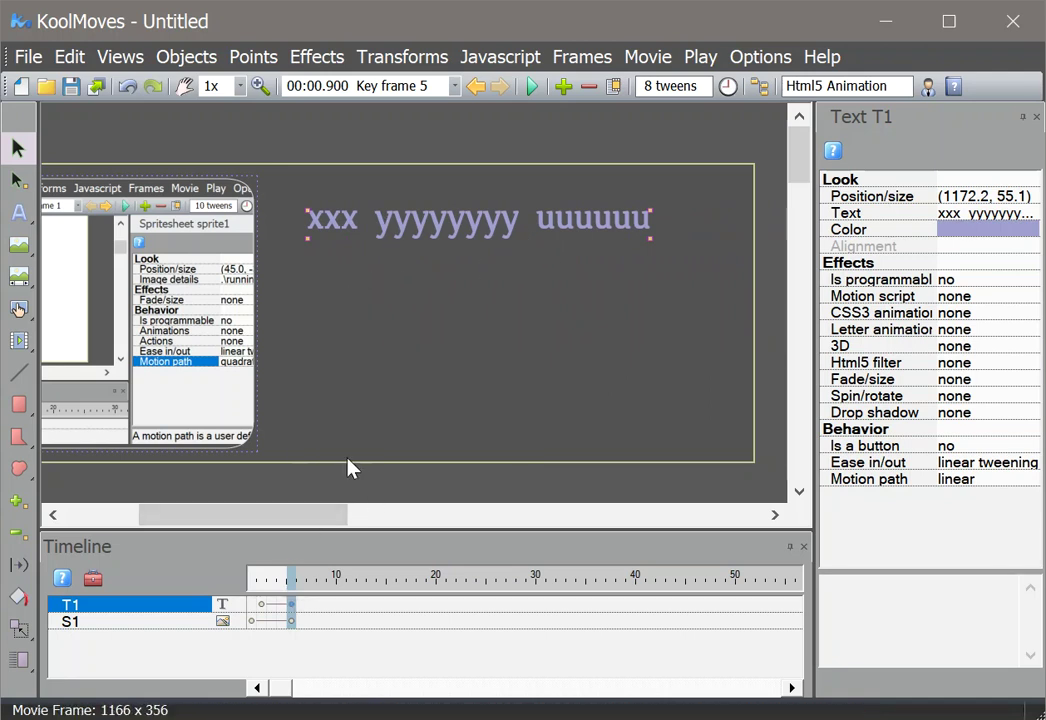
# Step: Play and replay the movie from key frame 2 to preview the text sliding and fading in, and close the preview
pyautogui.click(262, 610)
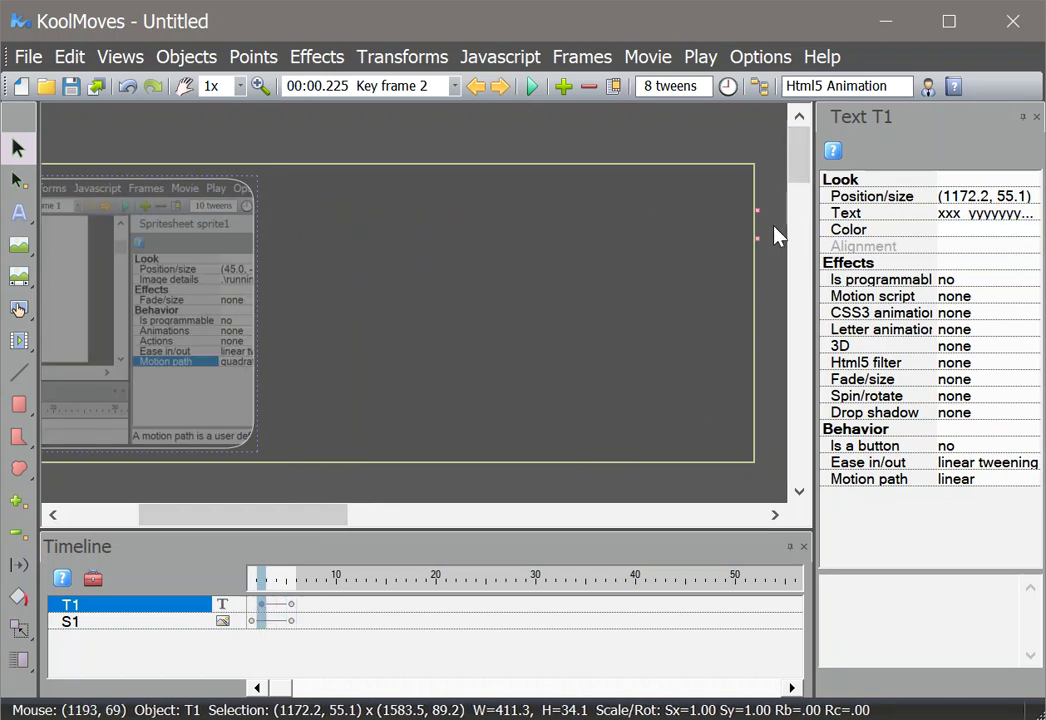
pyautogui.click(528, 88)
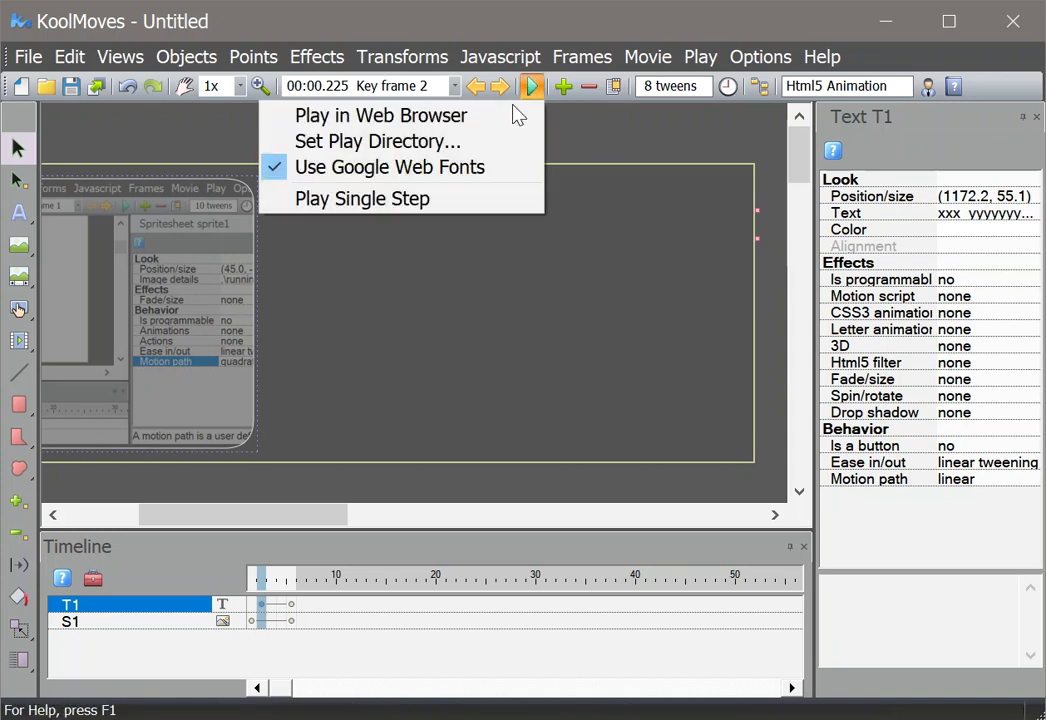
pyautogui.click(513, 114)
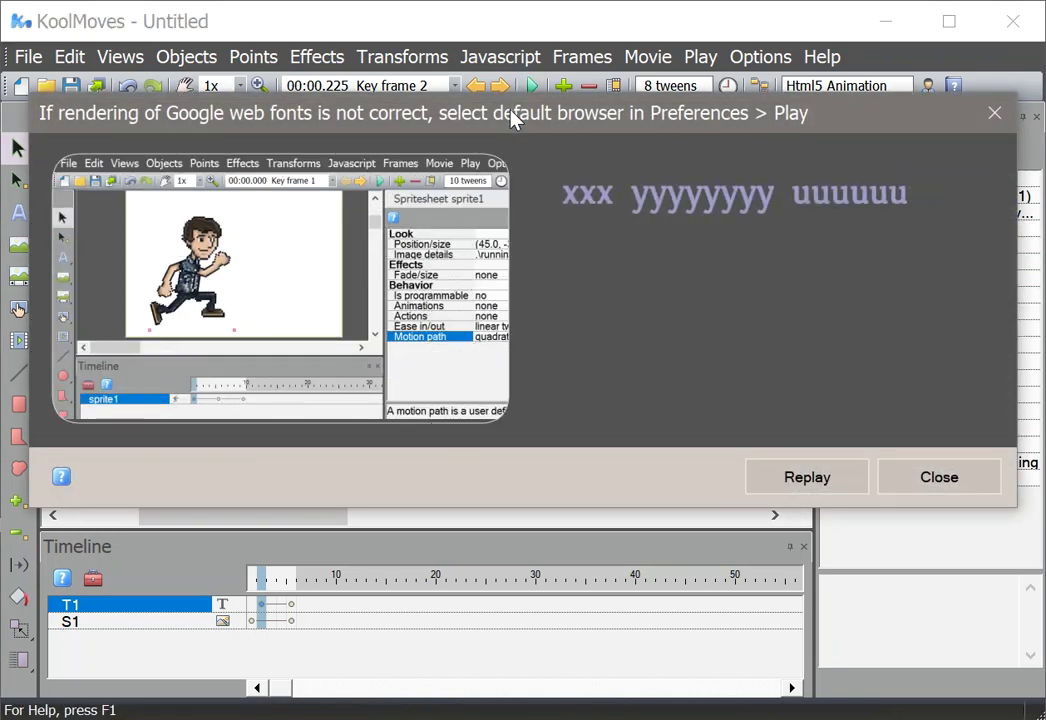
pyautogui.click(797, 480)
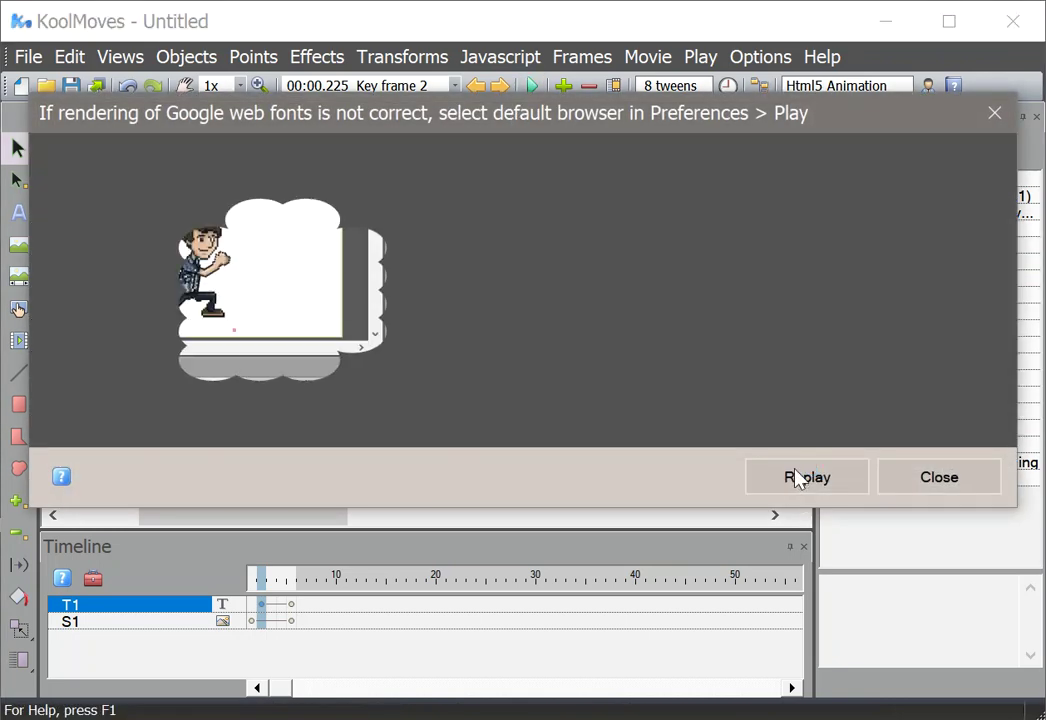
pyautogui.click(932, 479)
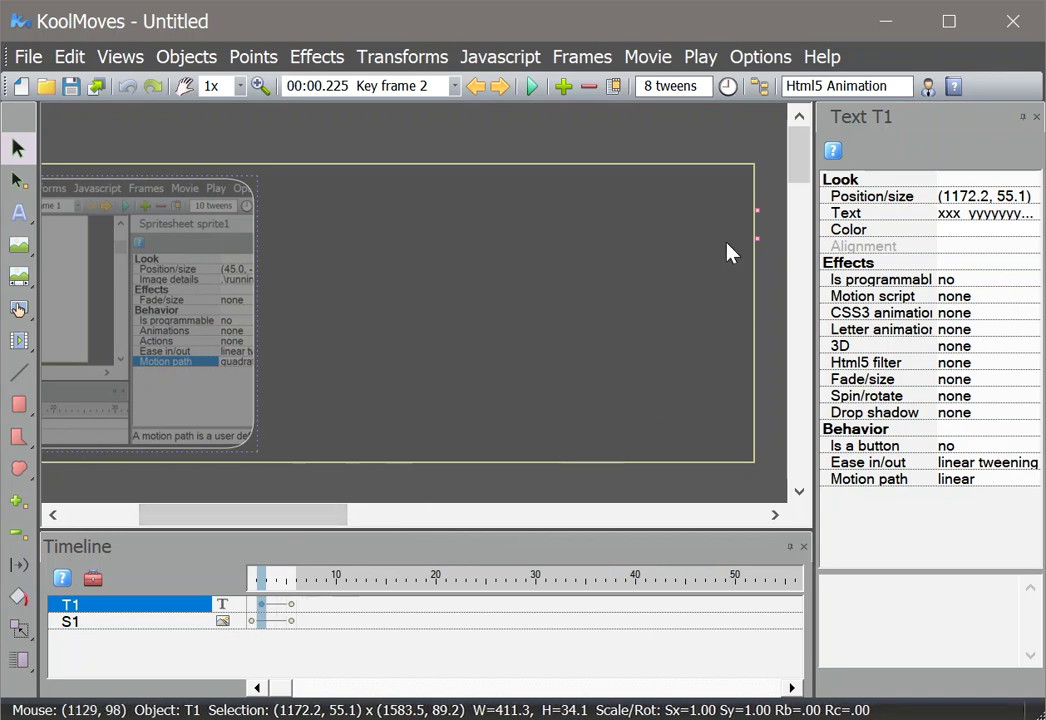
# Step: Review the text object's content and font settings at key frame 2, and close them
pyautogui.moveTo(292, 519); pyautogui.dragTo(304, 517)
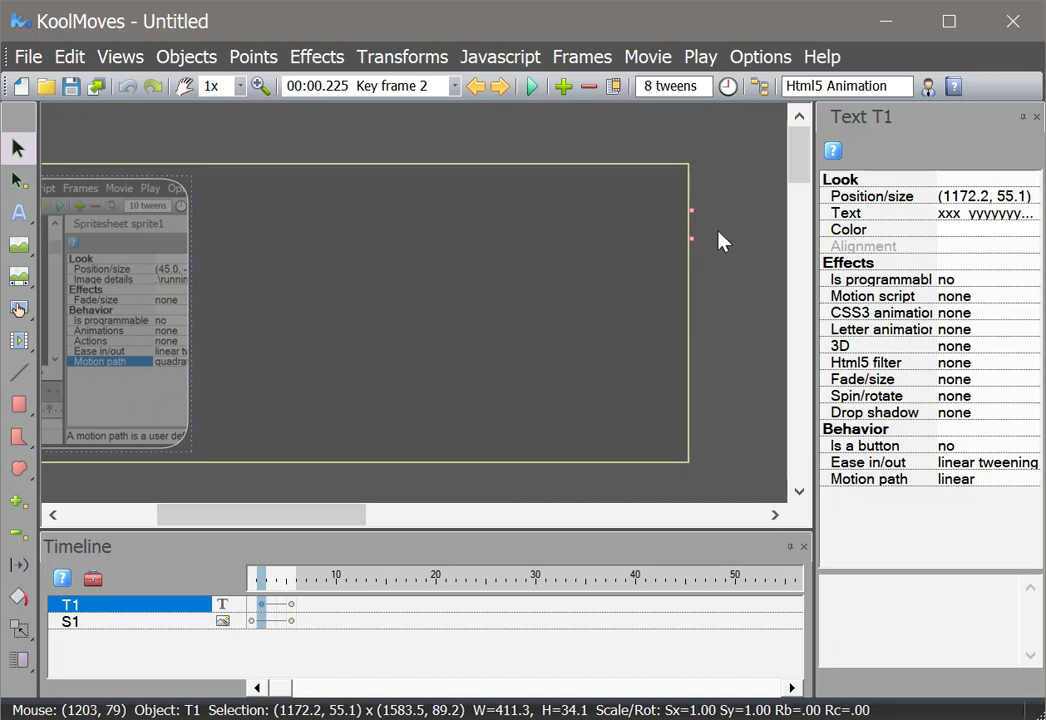
pyautogui.click(981, 216)
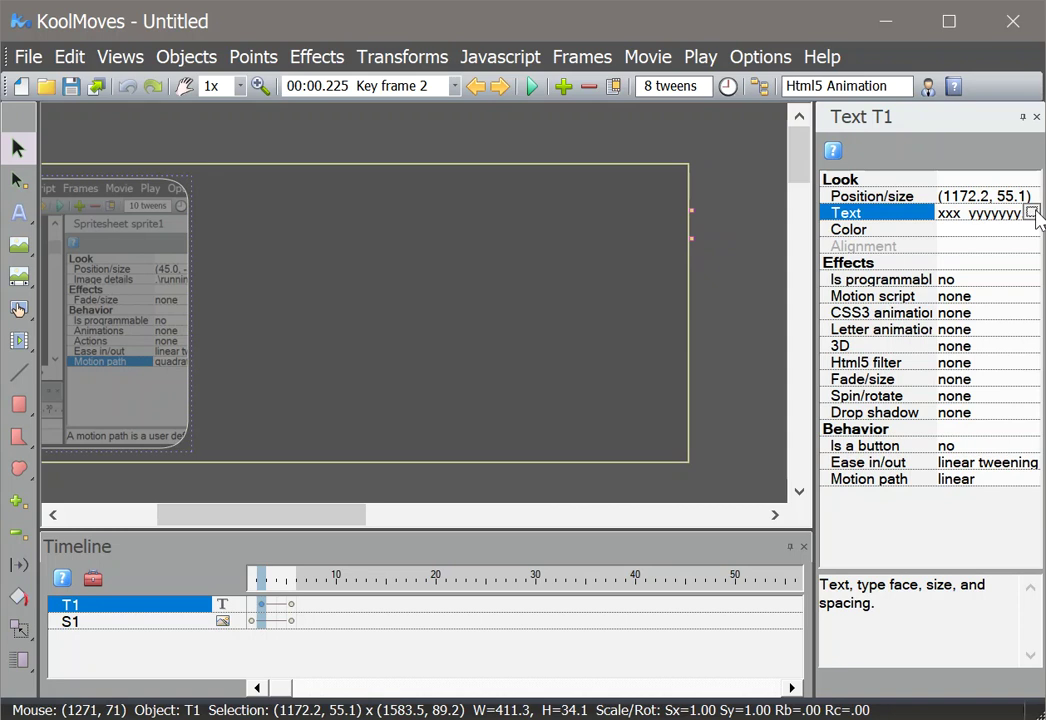
pyautogui.click(1031, 214)
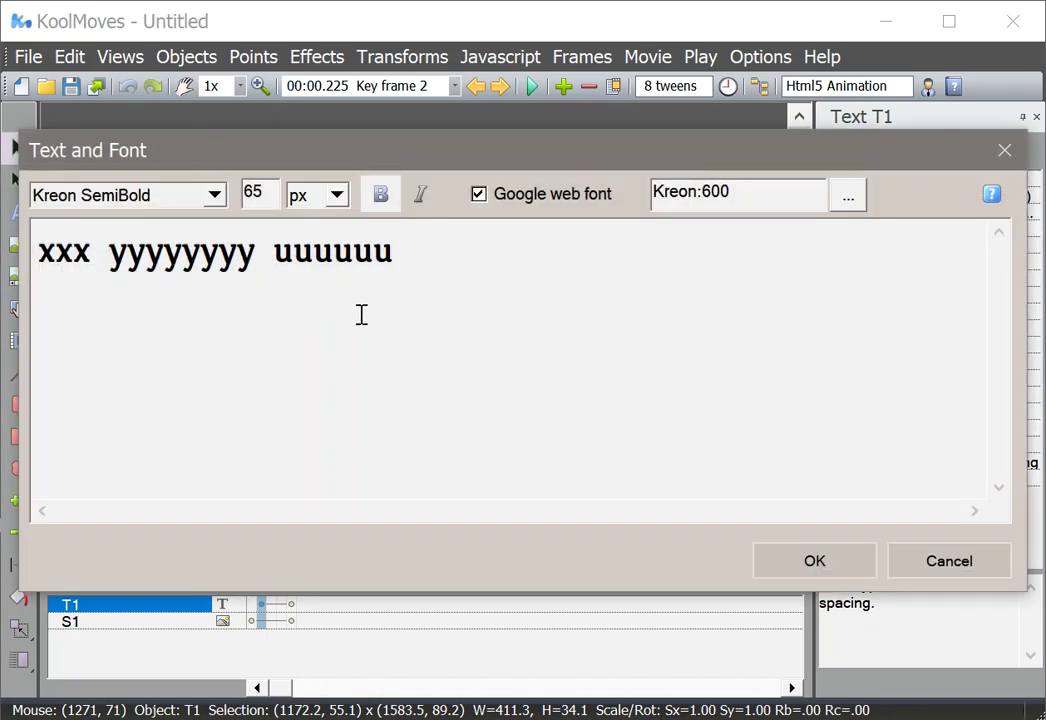
pyautogui.click(943, 565)
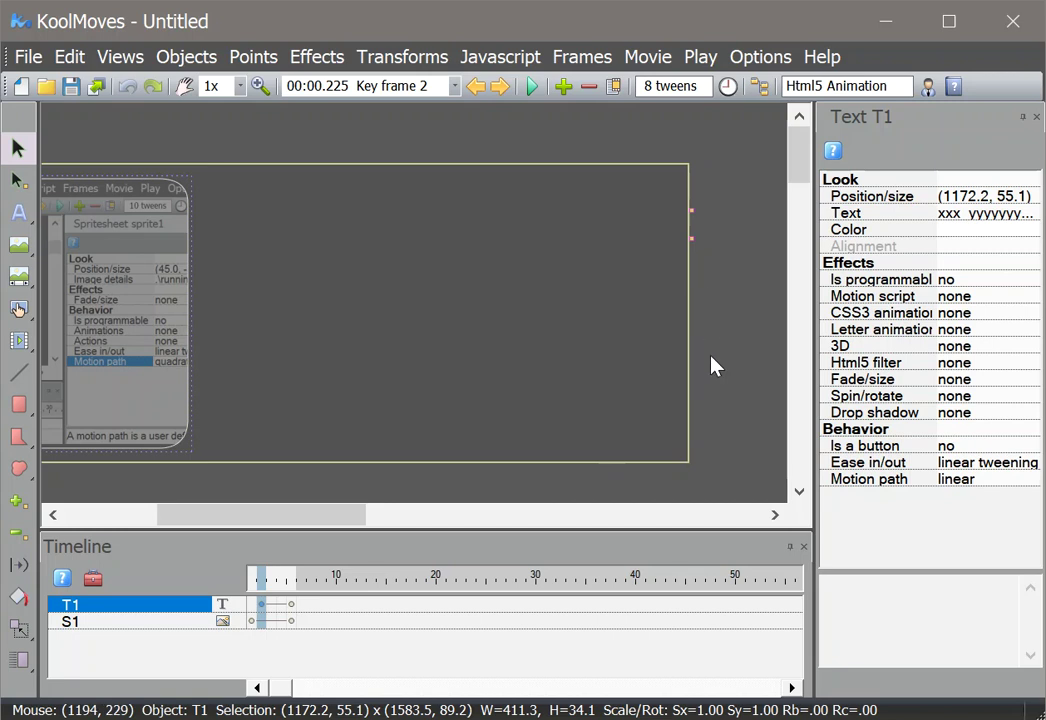
# Step: At key frame 3, start a new text just outside the stage below the first text, in Lato 23 px with the Google web font Lato
pyautogui.click(271, 584)
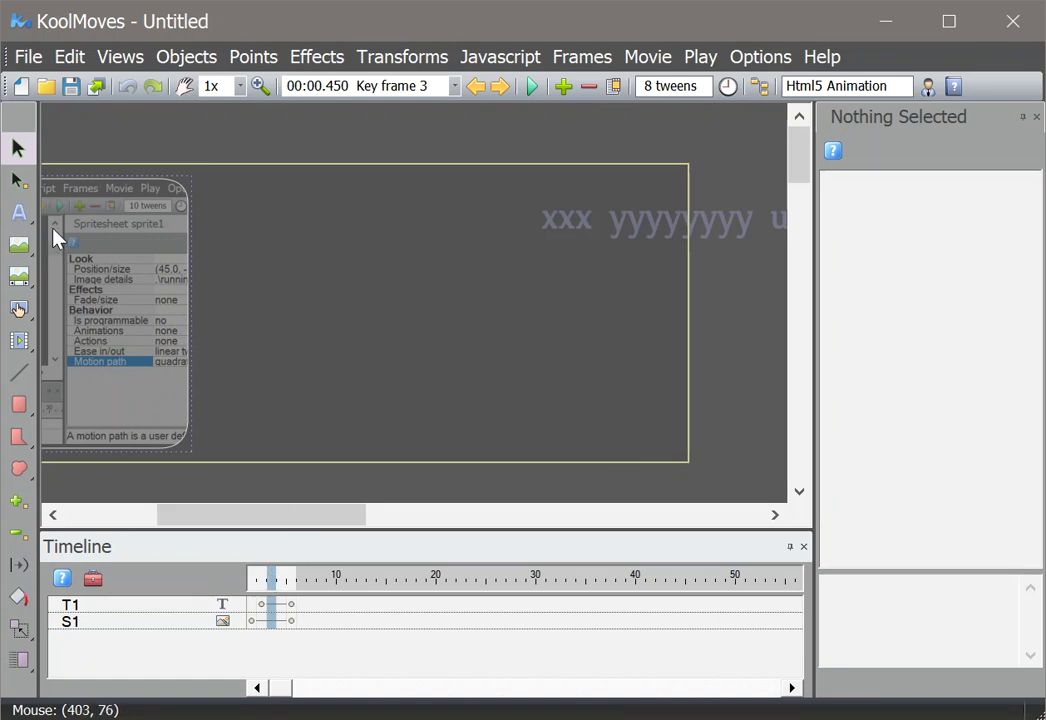
pyautogui.click(18, 214)
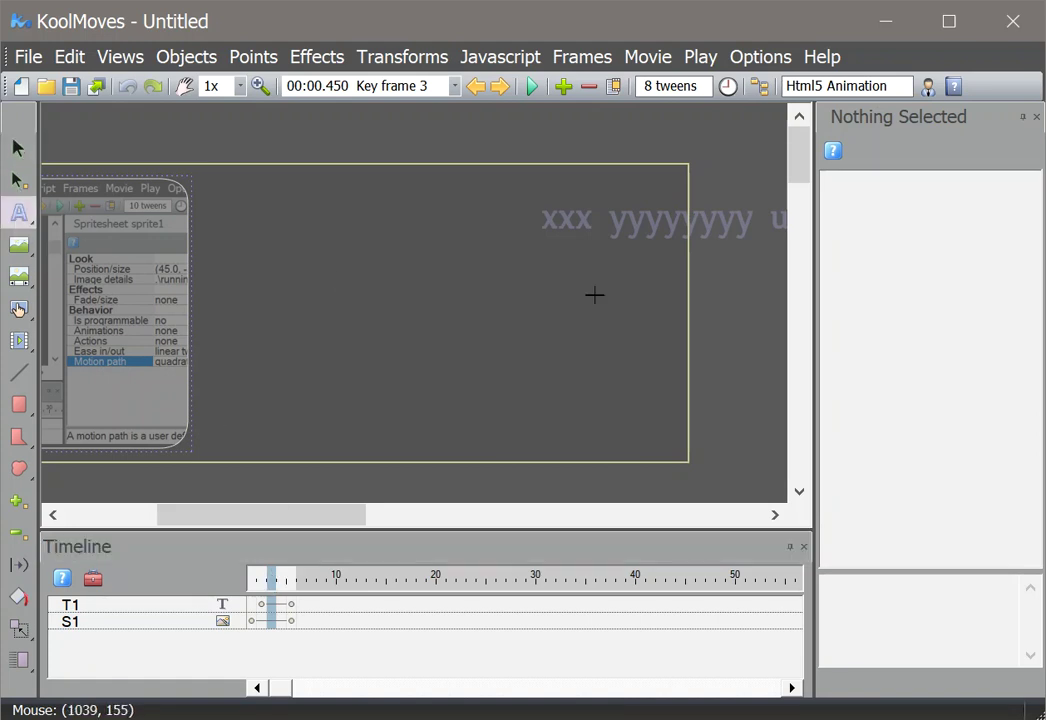
pyautogui.click(700, 294)
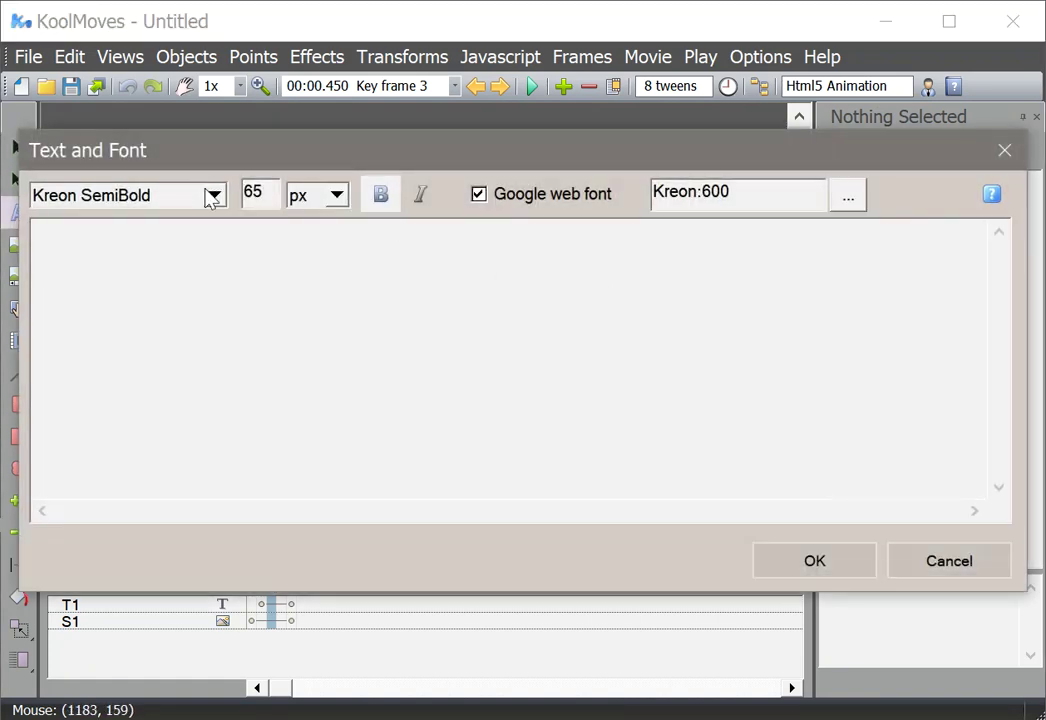
pyautogui.click(213, 195)
pyautogui.click(147, 243)
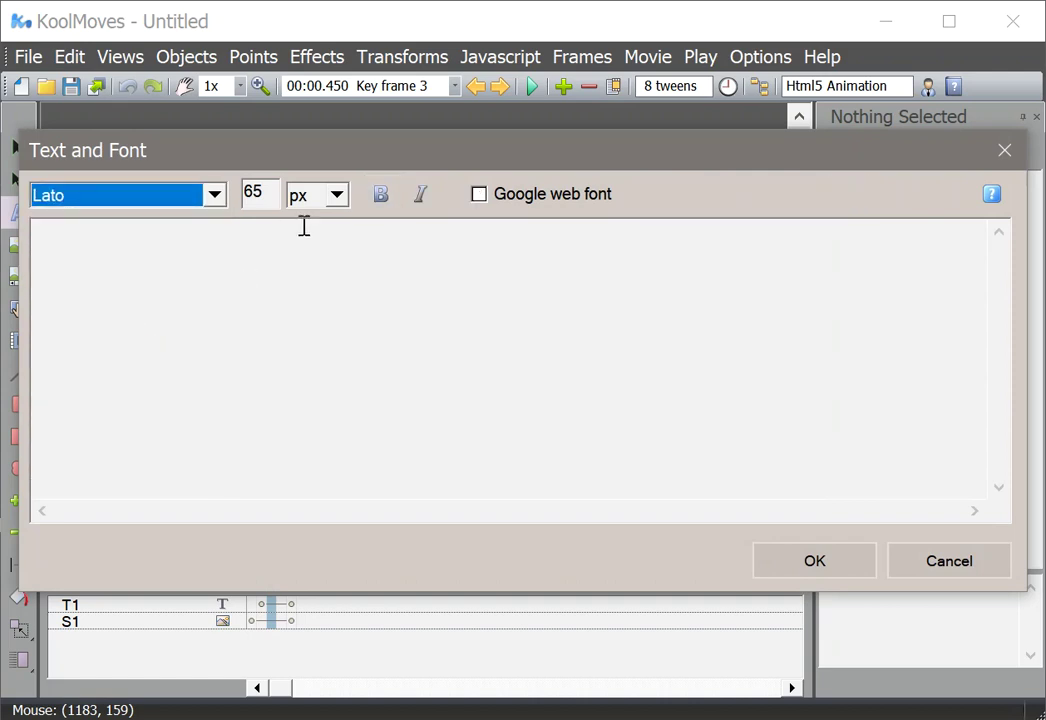
pyautogui.moveTo(273, 190); pyautogui.dragTo(240, 195)
pyautogui.write('23')
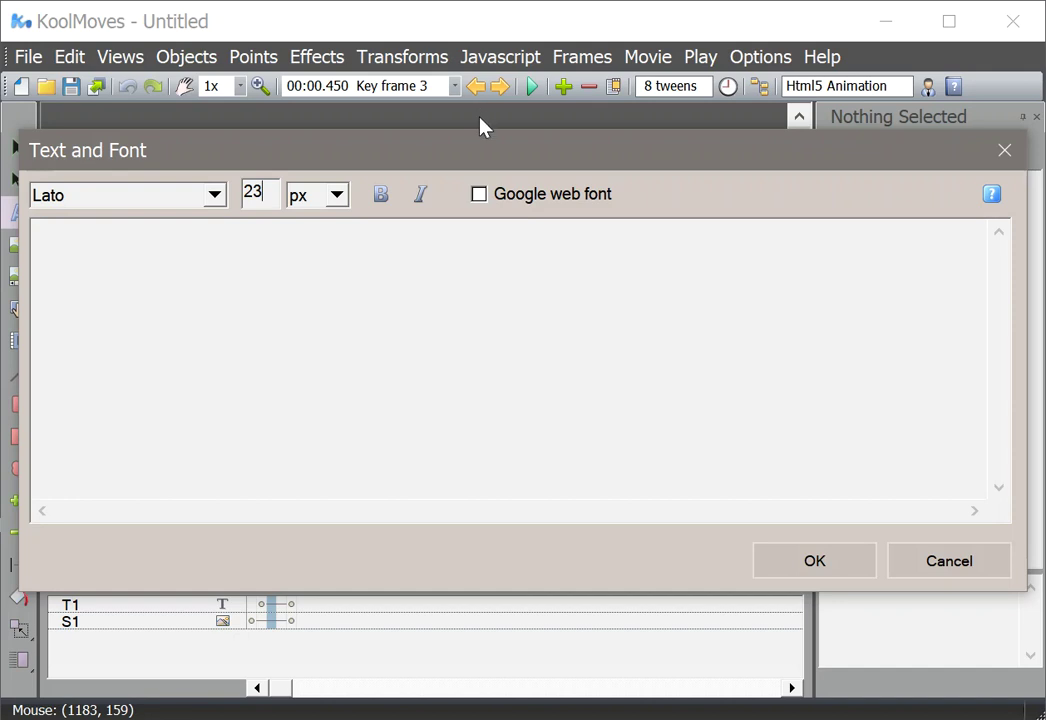
pyautogui.click(480, 194)
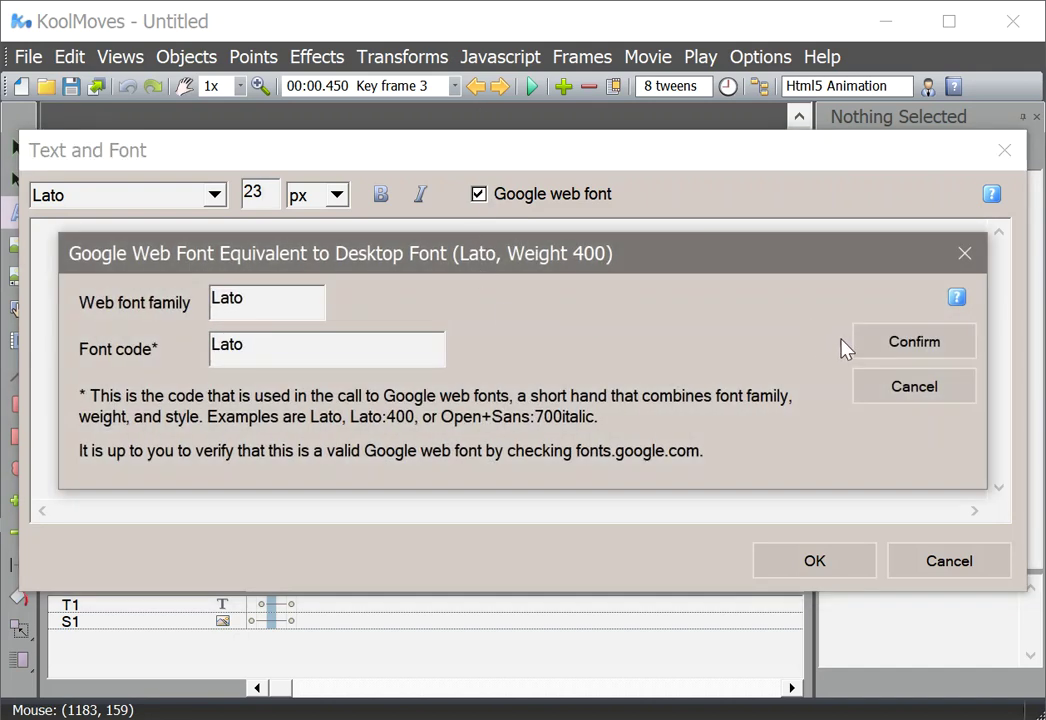
pyautogui.click(880, 341)
# Step: Enter the lines "xxxxxx yyyyyyyy uuuuuuuuuuuuuuuu", "kkkkkkkk llllllll" and a row of m's, and add the text from the current frame to the last
pyautogui.write('xxxxxx yyyyyyyy uuuuuuuuuuuuuuuu ')
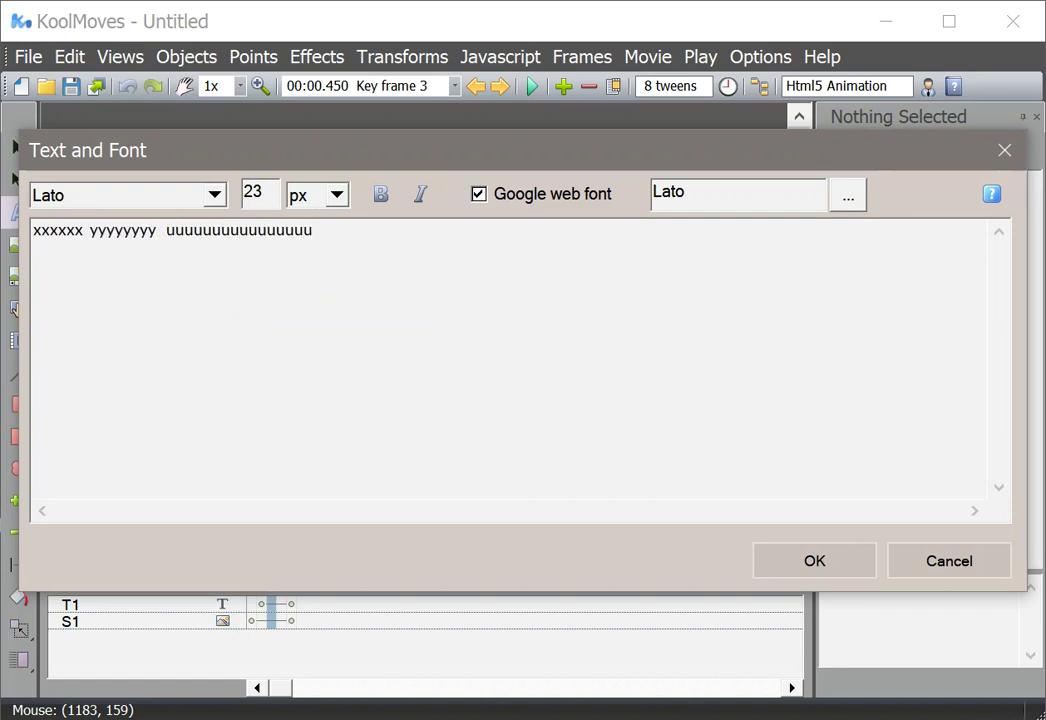
pyautogui.write('kkkkkkkk')
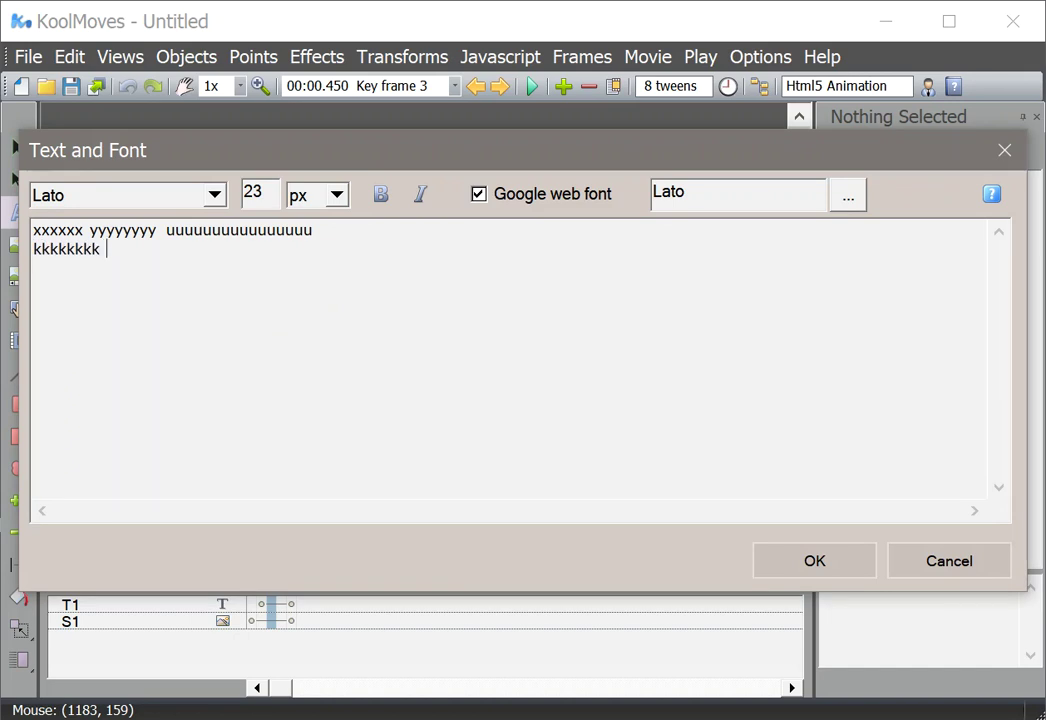
pyautogui.write(' lllllll ')
pyautogui.write('mmmmmmmmmmmmmmmmmmmmmmmmmm')
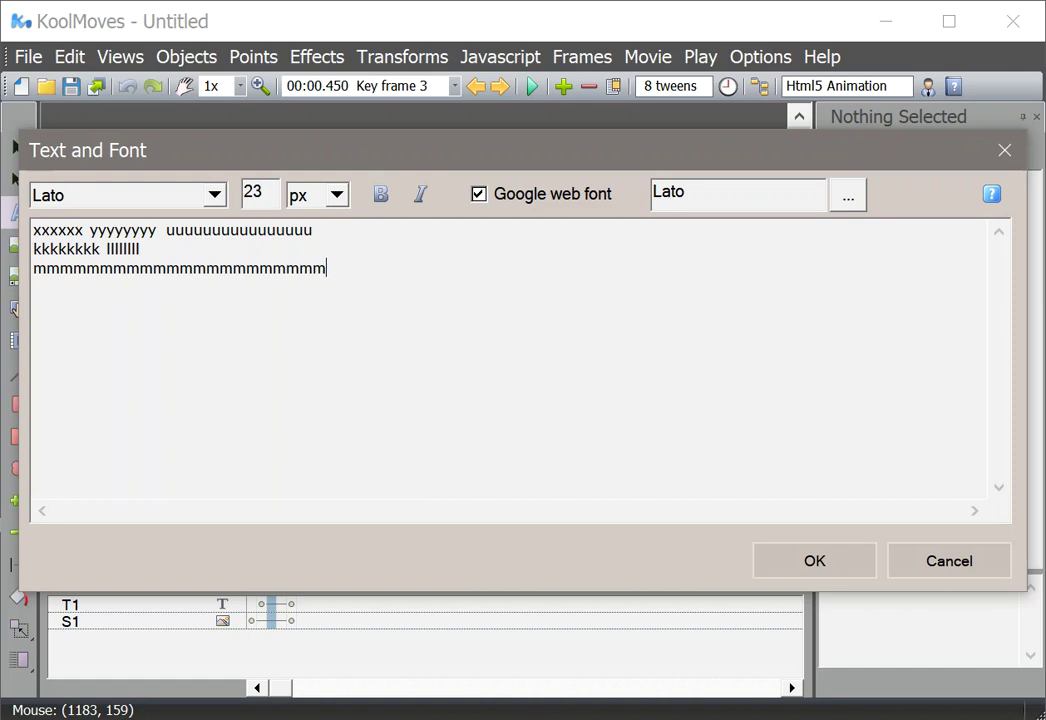
pyautogui.click(859, 574)
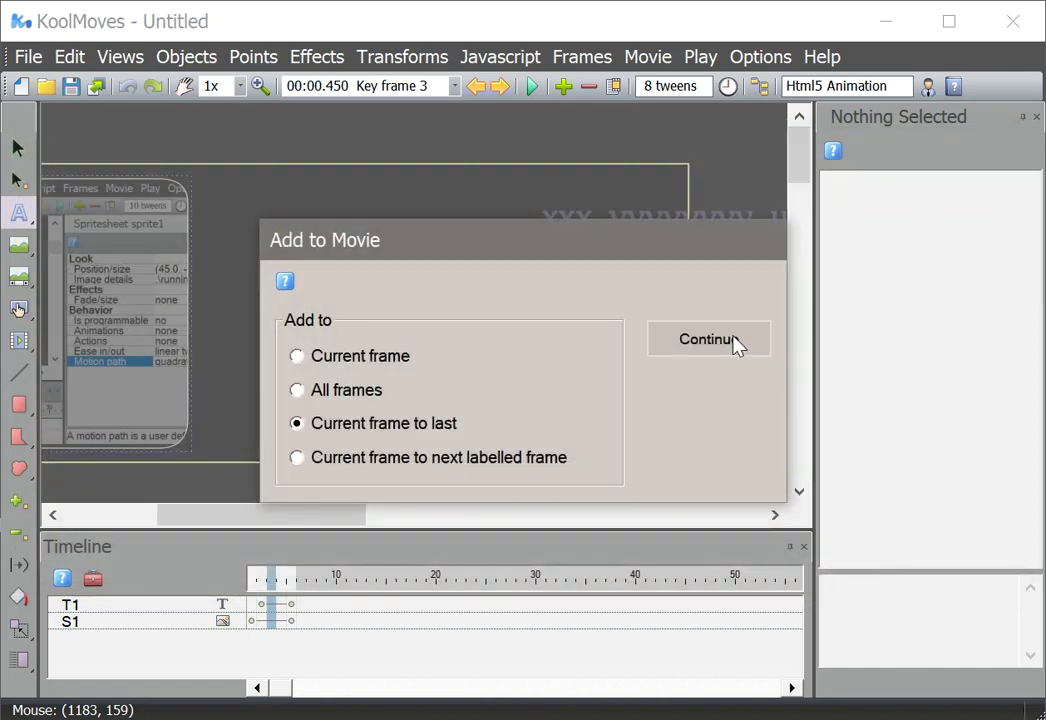
pyautogui.click(706, 340)
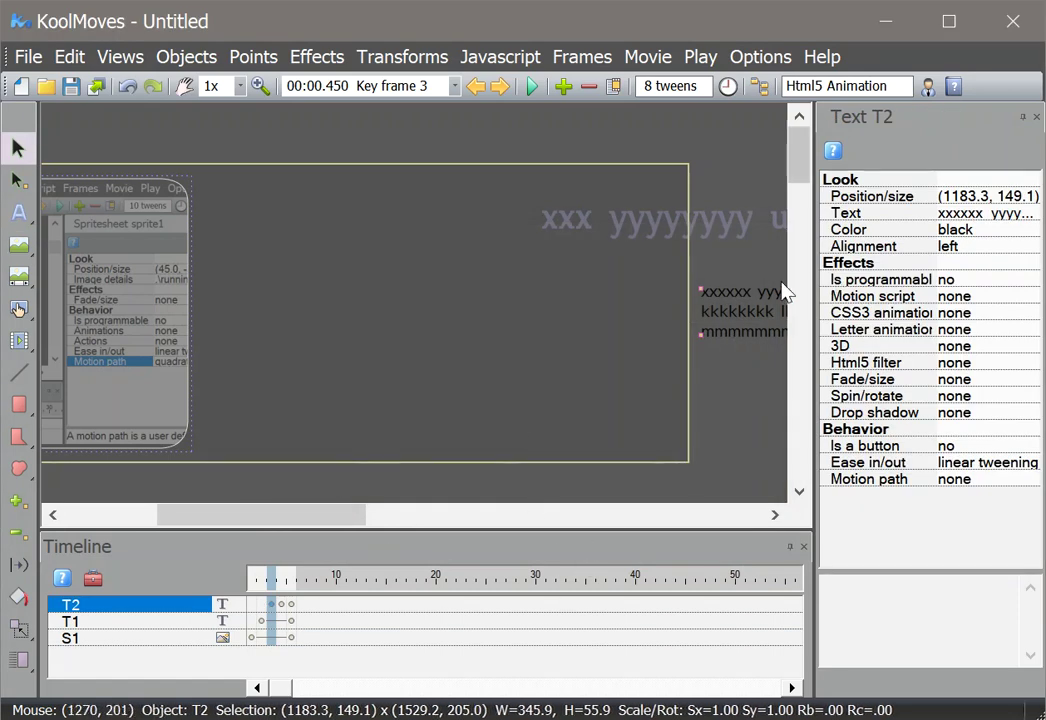
# Step: Extend the selection to text T2 in its other frames and set its color to #F5F5CF in all of them
pyautogui.click(202, 57)
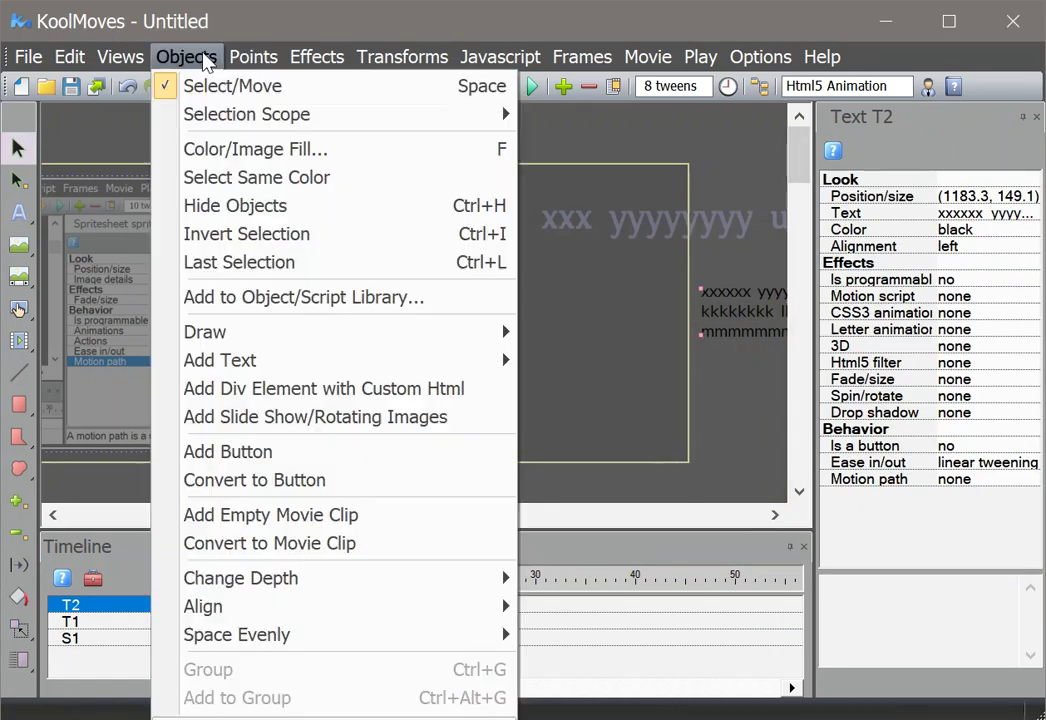
pyautogui.moveTo(521, 126)
pyautogui.click(590, 143)
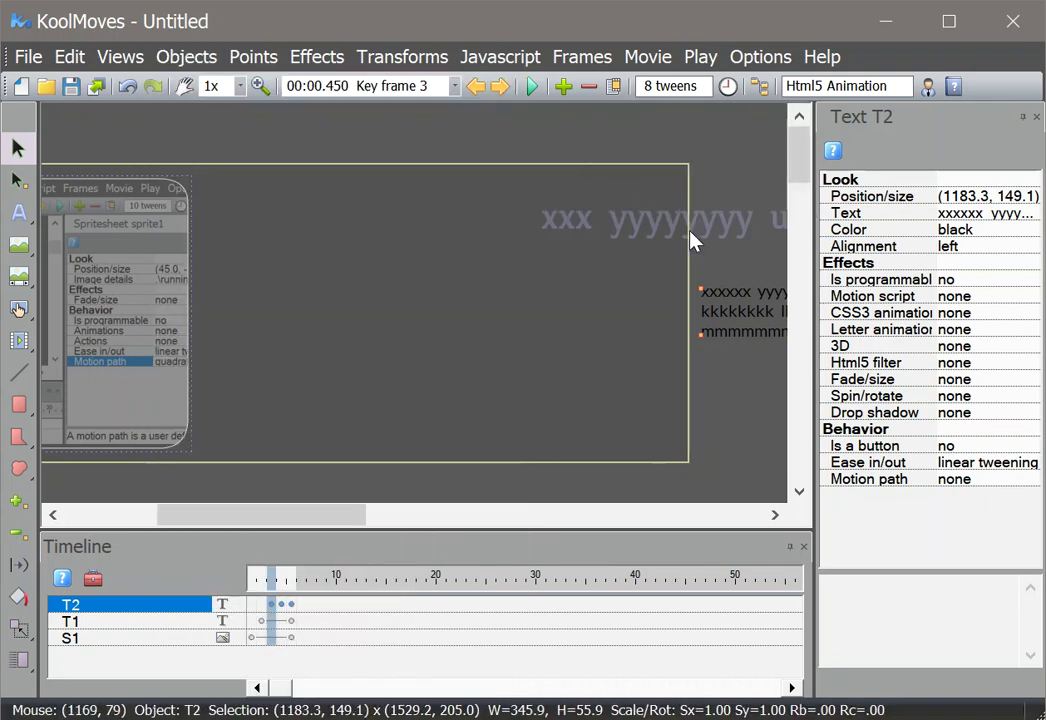
pyautogui.click(1027, 229)
pyautogui.click(1027, 229)
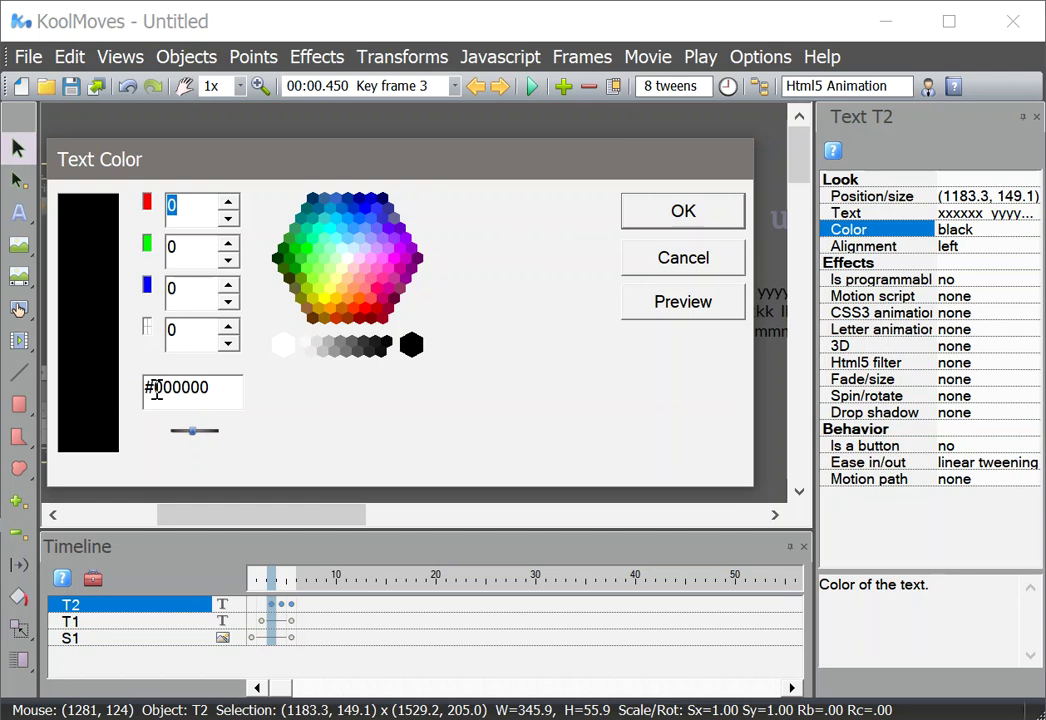
pyautogui.moveTo(150, 390); pyautogui.dragTo(245, 388)
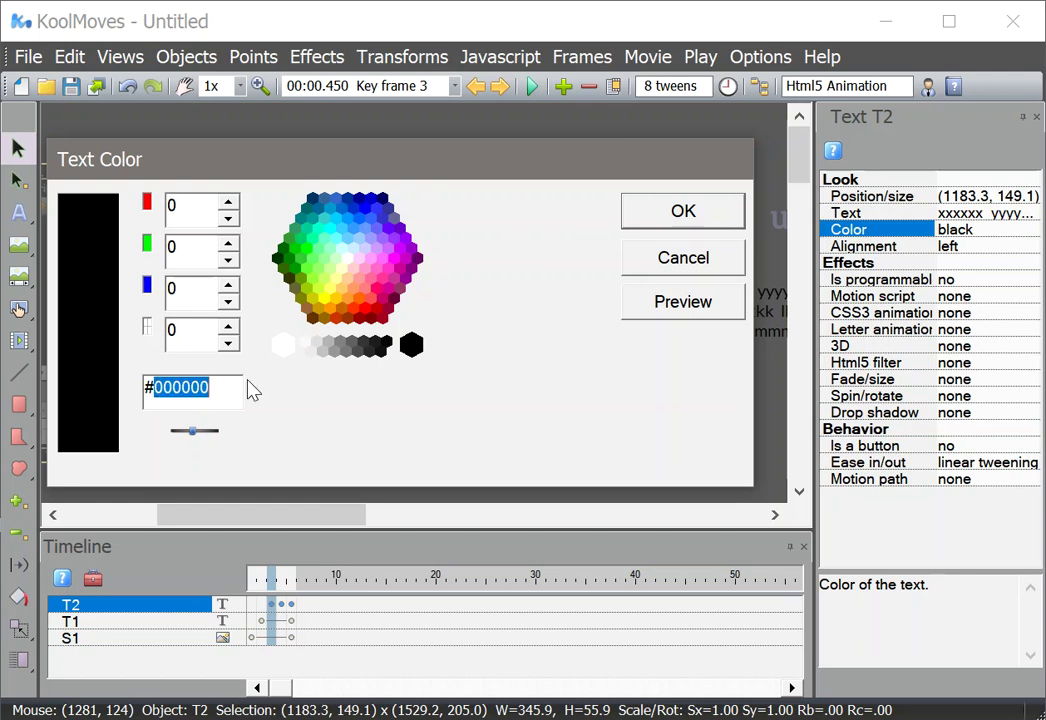
pyautogui.write('F5F')
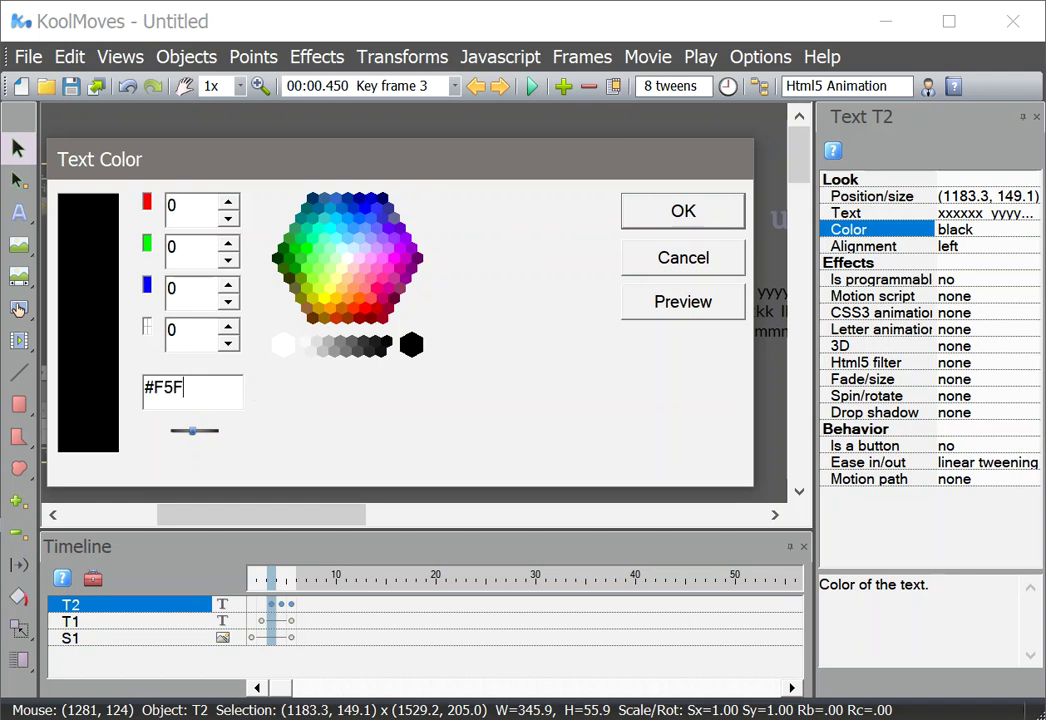
pyautogui.write('5CF')
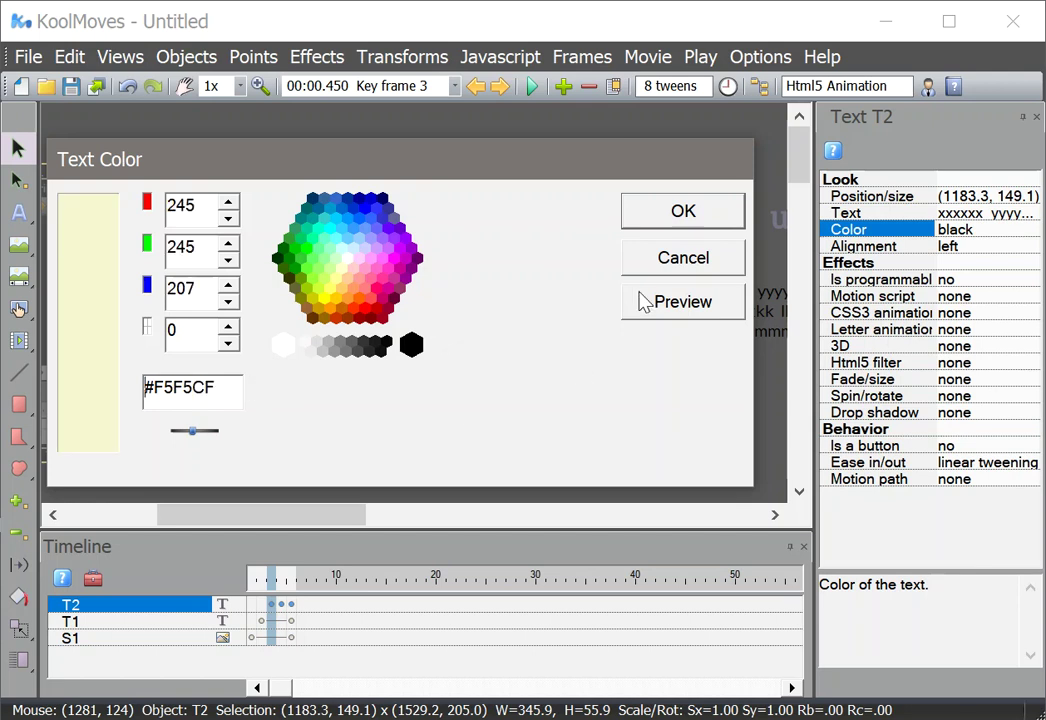
pyautogui.click(665, 215)
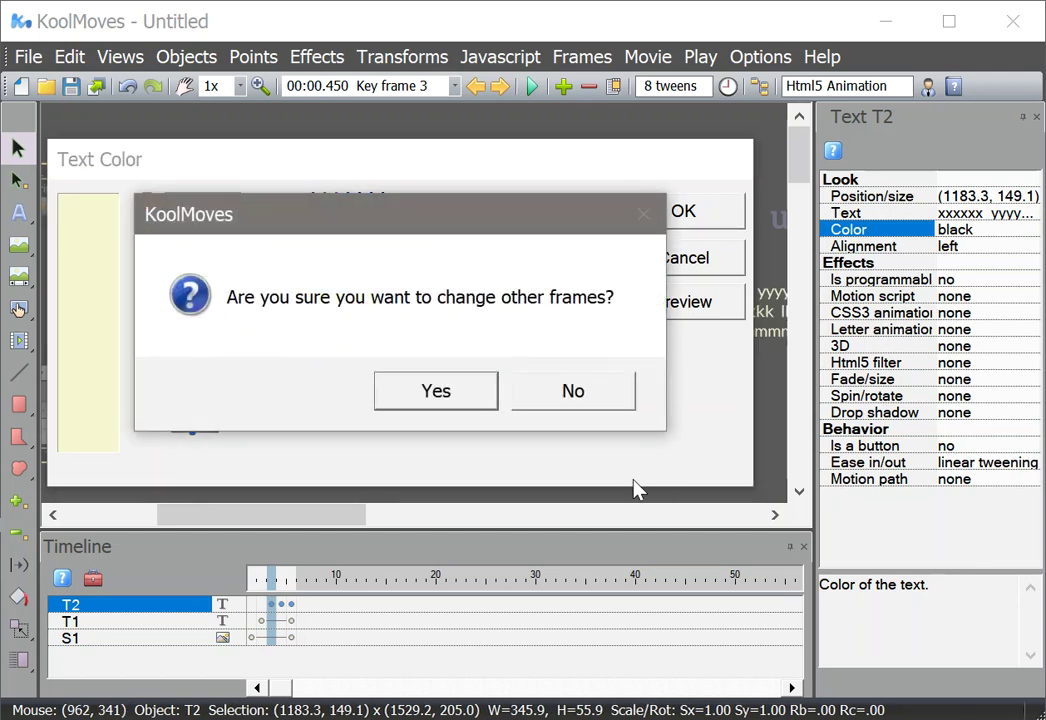
pyautogui.click(477, 393)
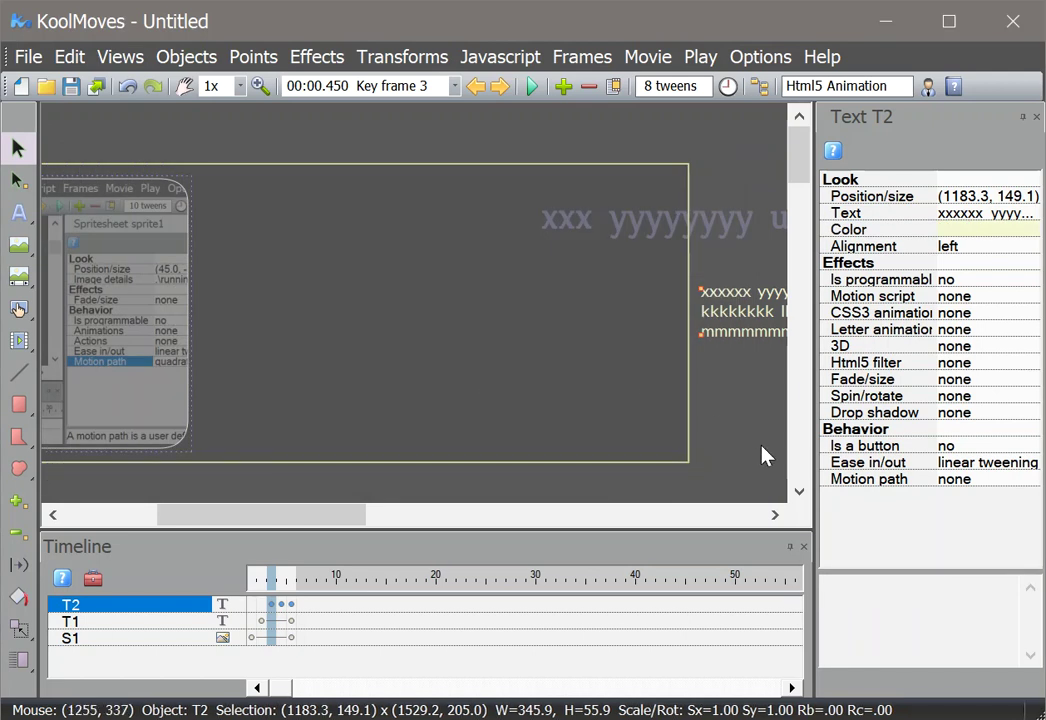
# Step: Delete text T2 from key frame 4 only, leaving the other frames out of the deletion
pyautogui.click(283, 609)
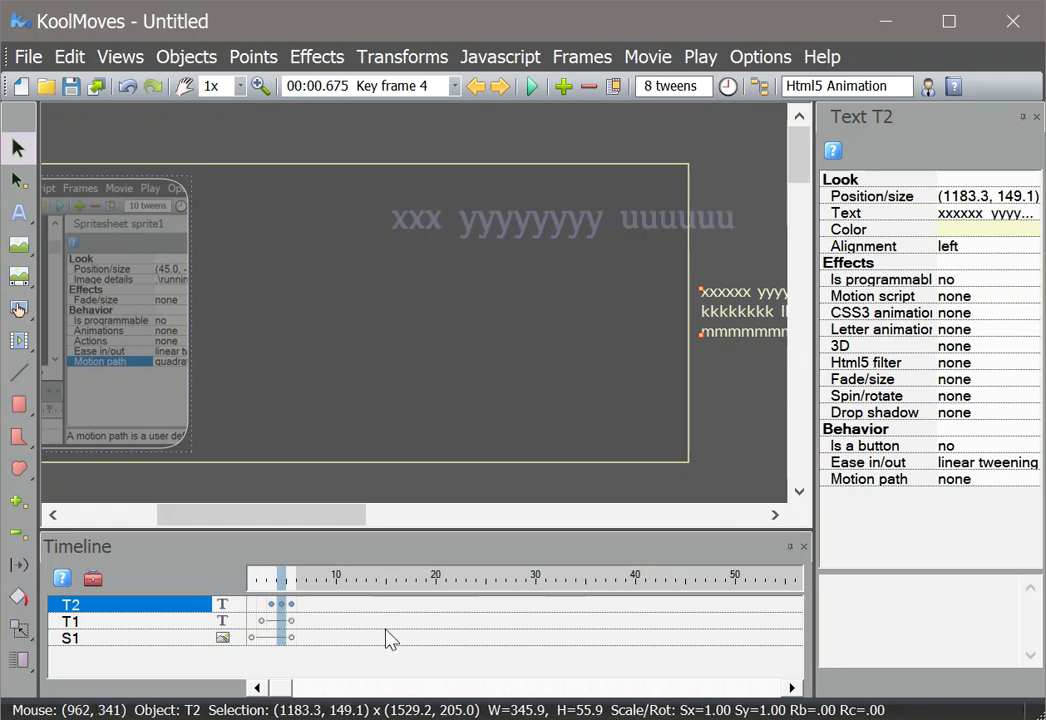
pyautogui.press('Delete')
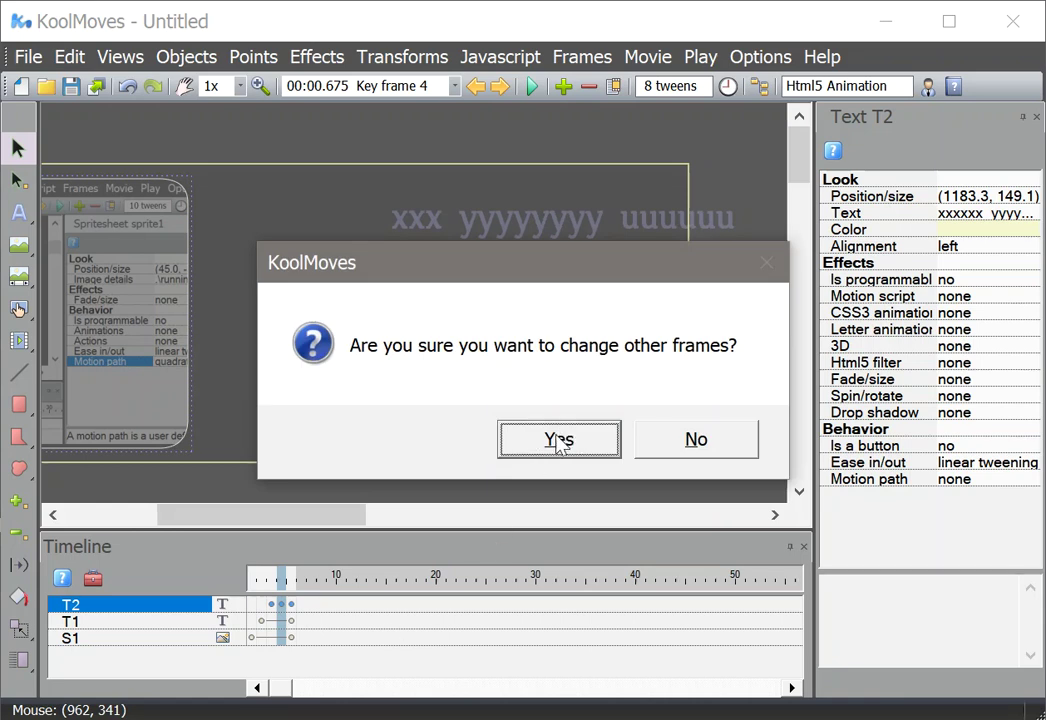
pyautogui.click(679, 441)
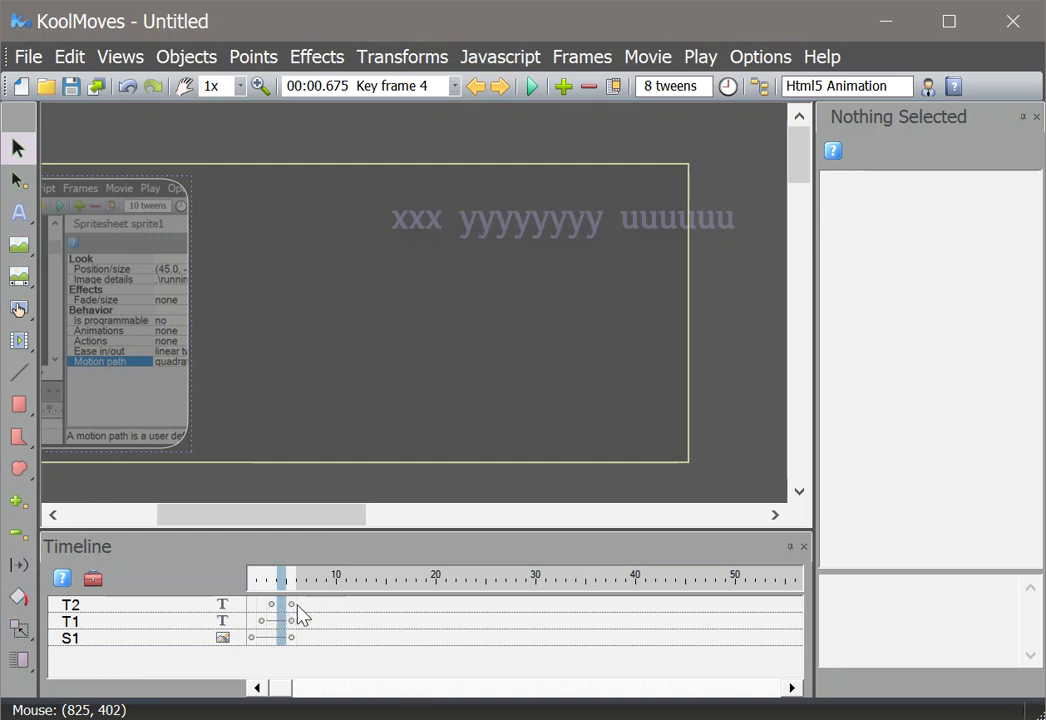
# Step: Copy text T2 from key frame 5 to key frame 6, and delete it from key frame 5
pyautogui.click(291, 606)
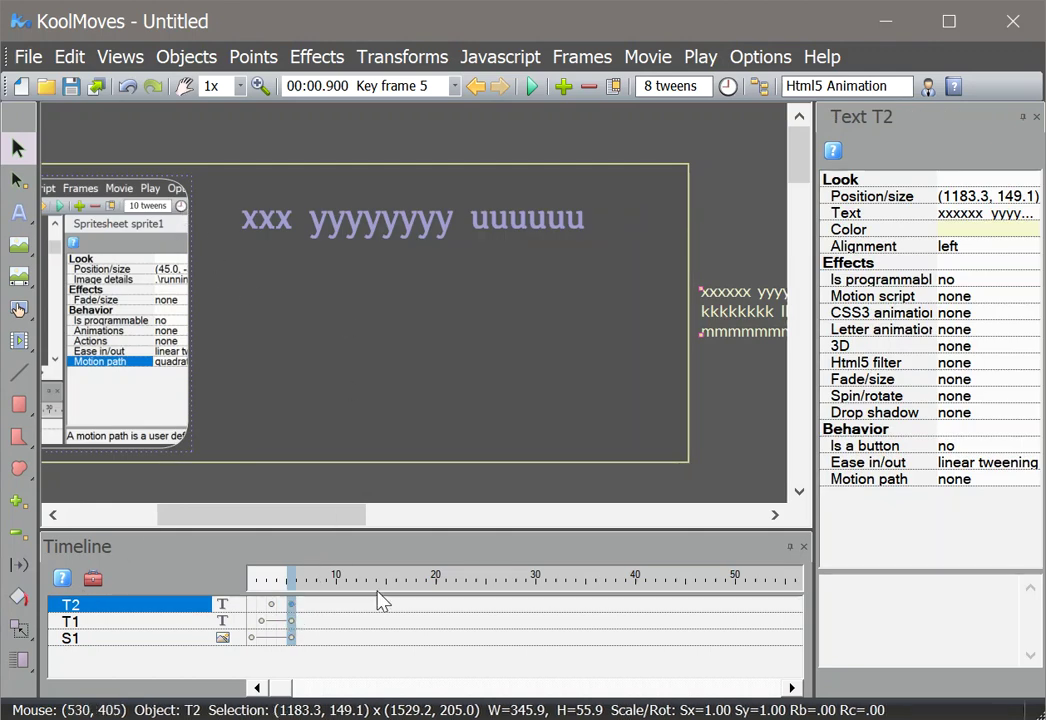
pyautogui.click(93, 579)
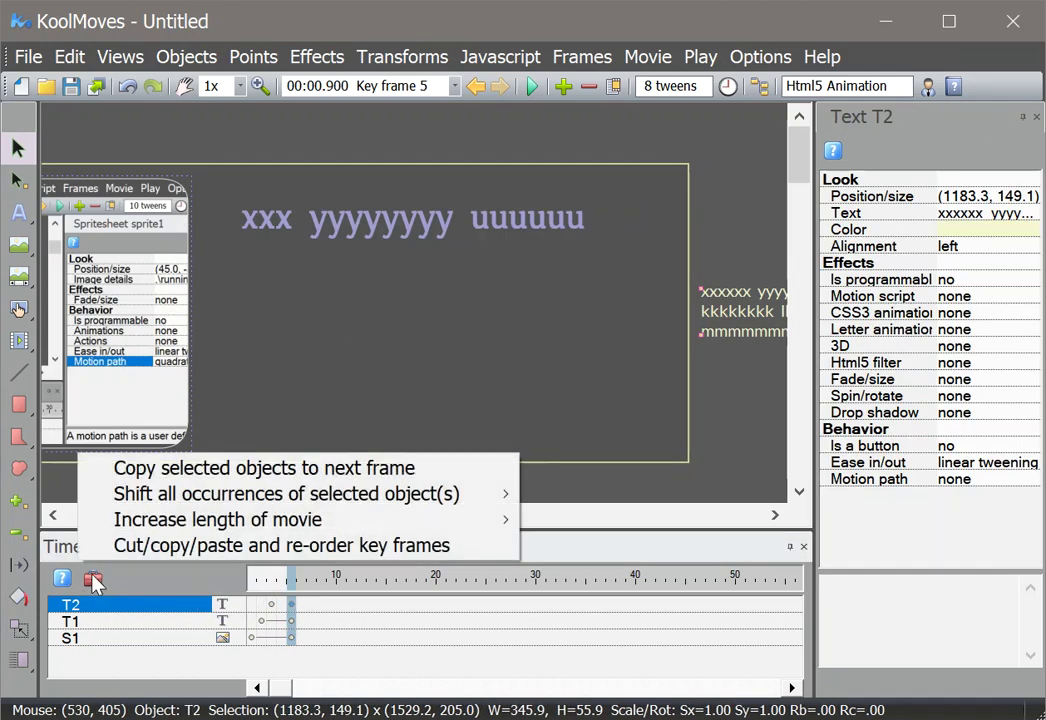
pyautogui.moveTo(172, 494)
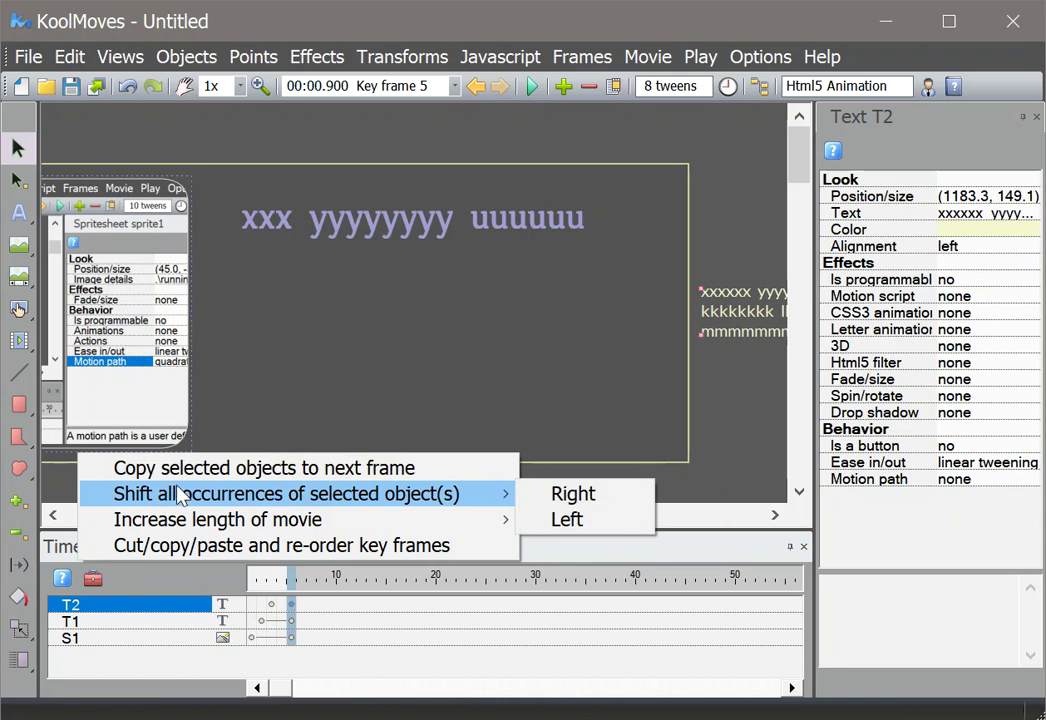
pyautogui.click(200, 468)
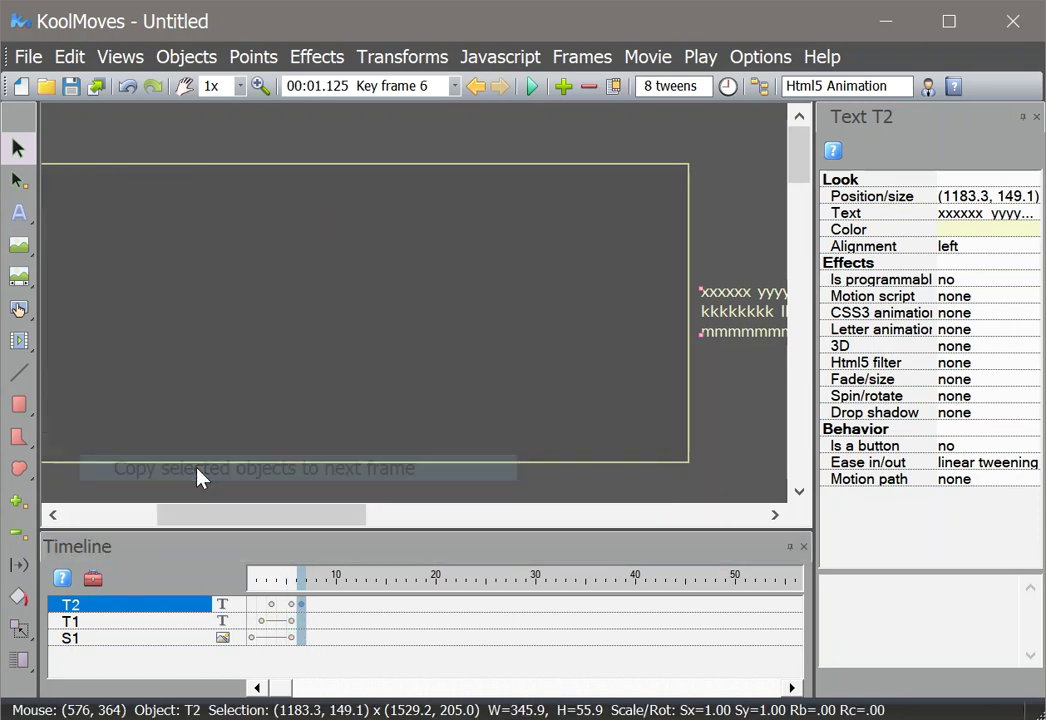
pyautogui.click(291, 614)
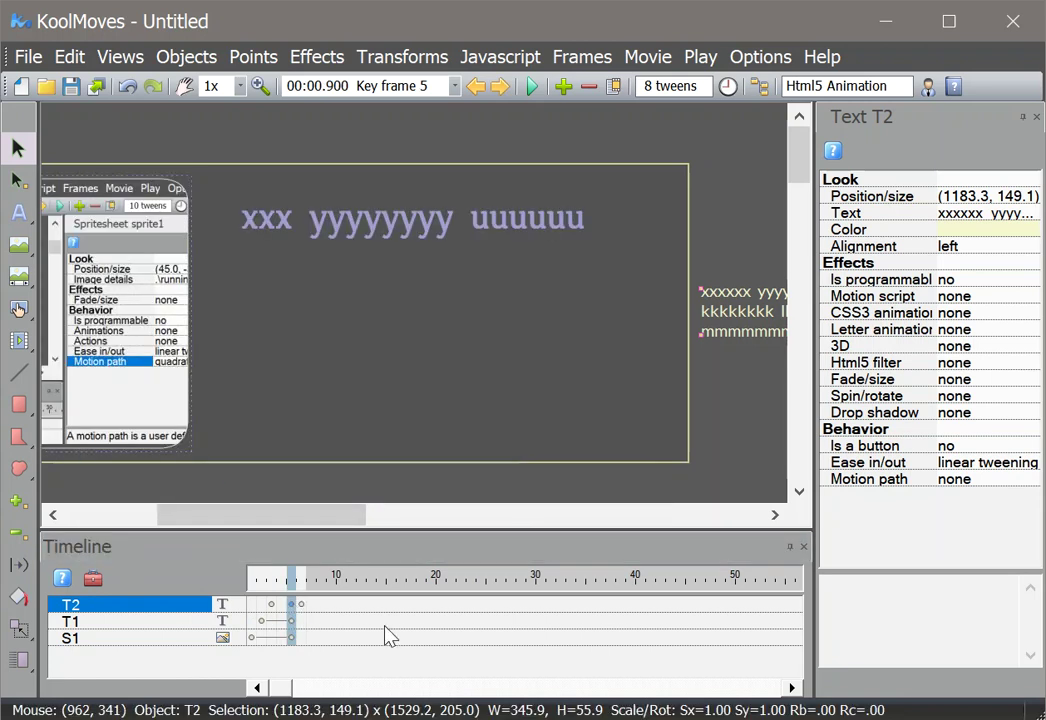
pyautogui.press('Delete')
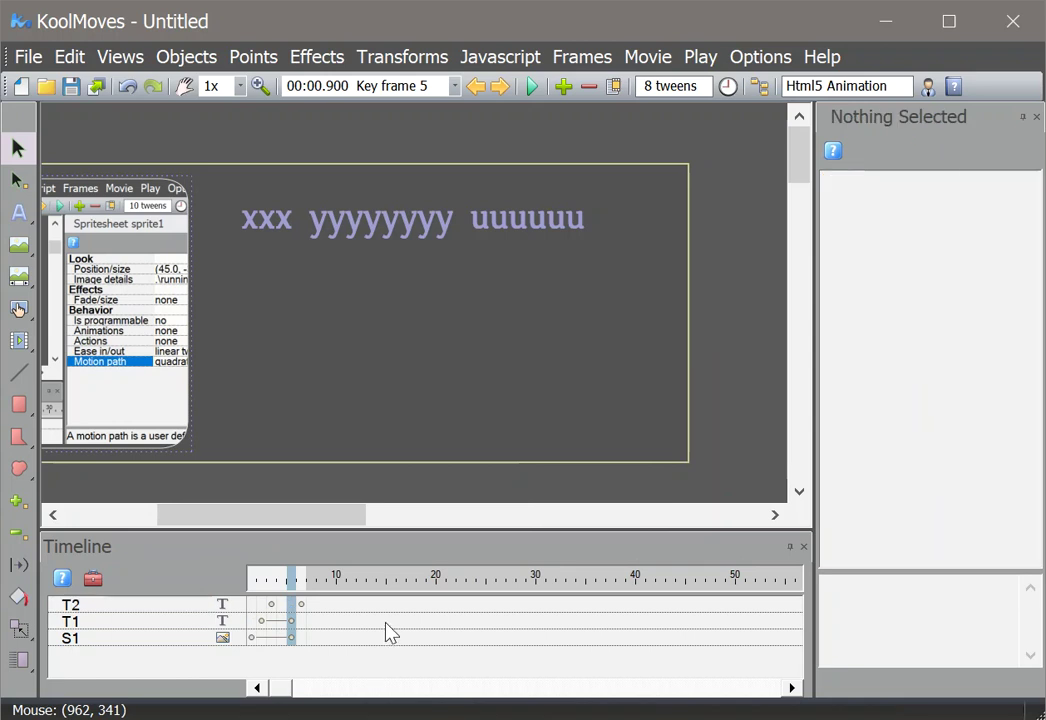
# Step: Give text T2 at key frame 3 a linear motion path without auto orient
pyautogui.click(270, 605)
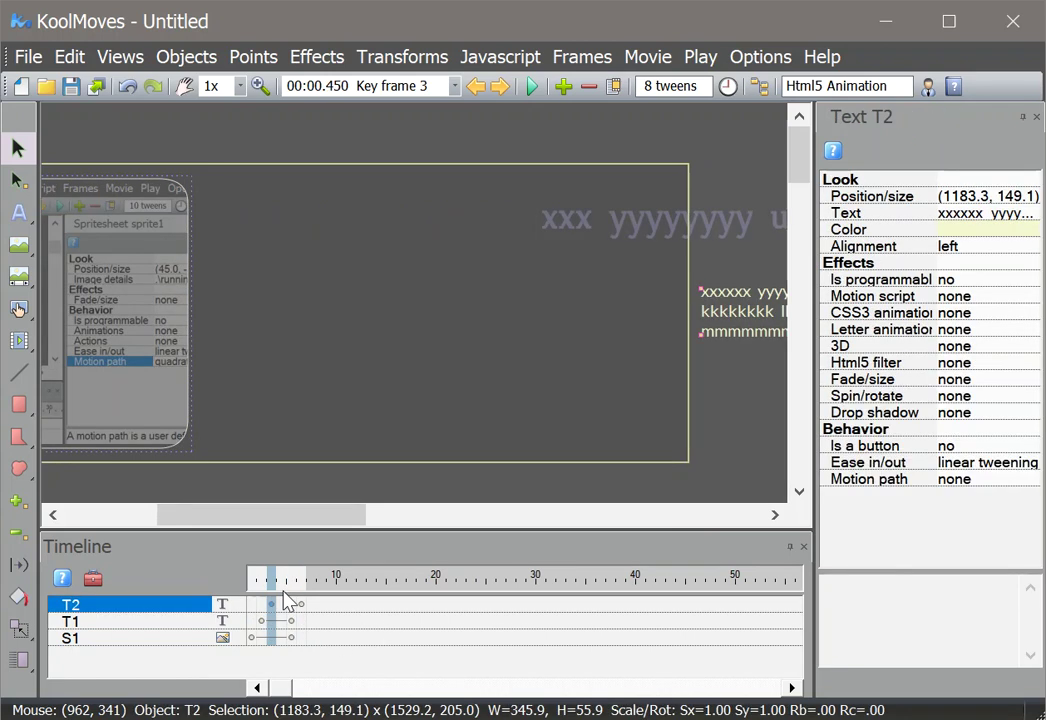
pyautogui.click(968, 485)
pyautogui.click(1029, 482)
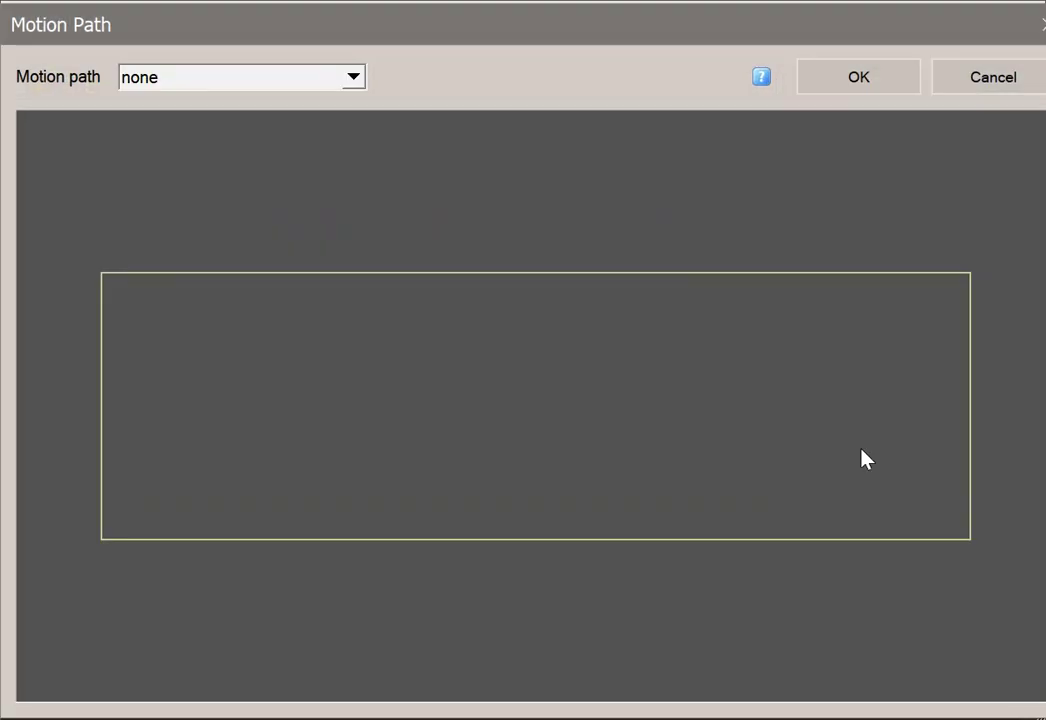
pyautogui.click(357, 78)
pyautogui.click(328, 124)
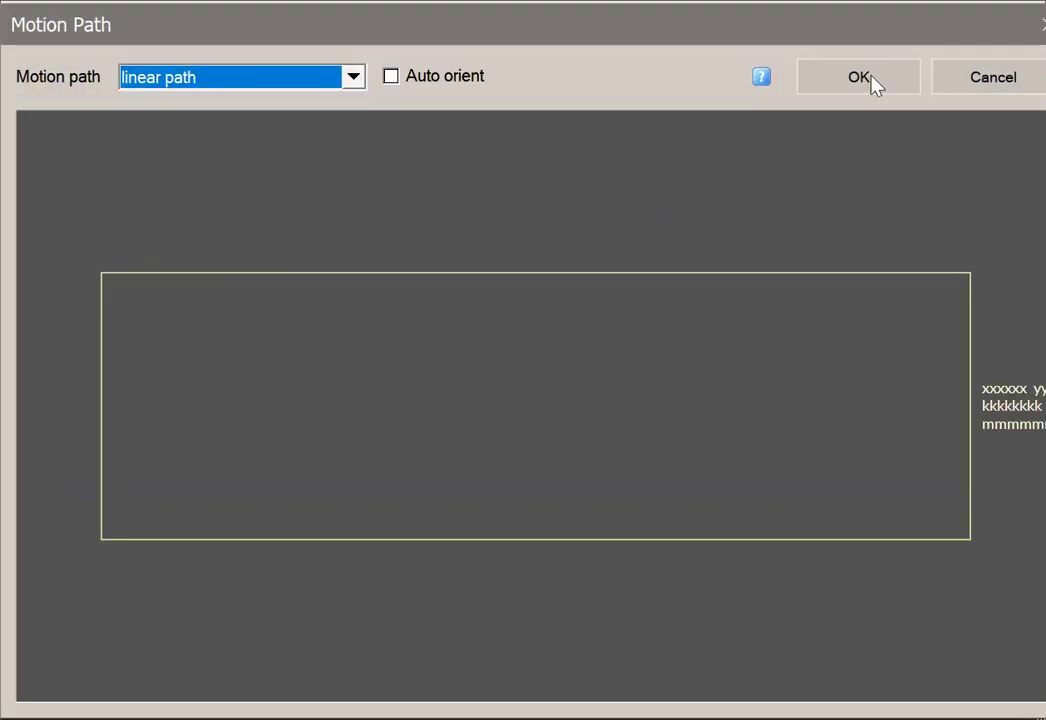
pyautogui.click(866, 80)
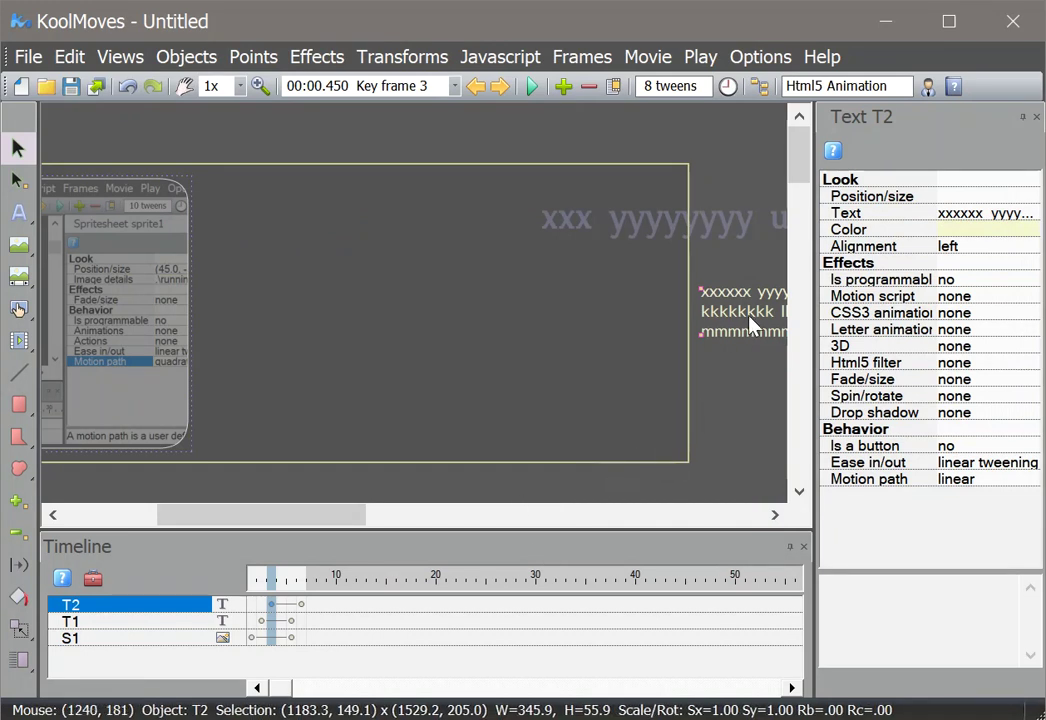
# Step: Nudge text T2 at key frame 3 horizontally by 9 px towards the stage edge
pyautogui.press('Left')
pyautogui.press('Left')
pyautogui.press('Left')
pyautogui.press('Left')
pyautogui.press('Left')
pyautogui.press('Left')
pyautogui.press('Left')
pyautogui.press('Left')
pyautogui.press('Left')
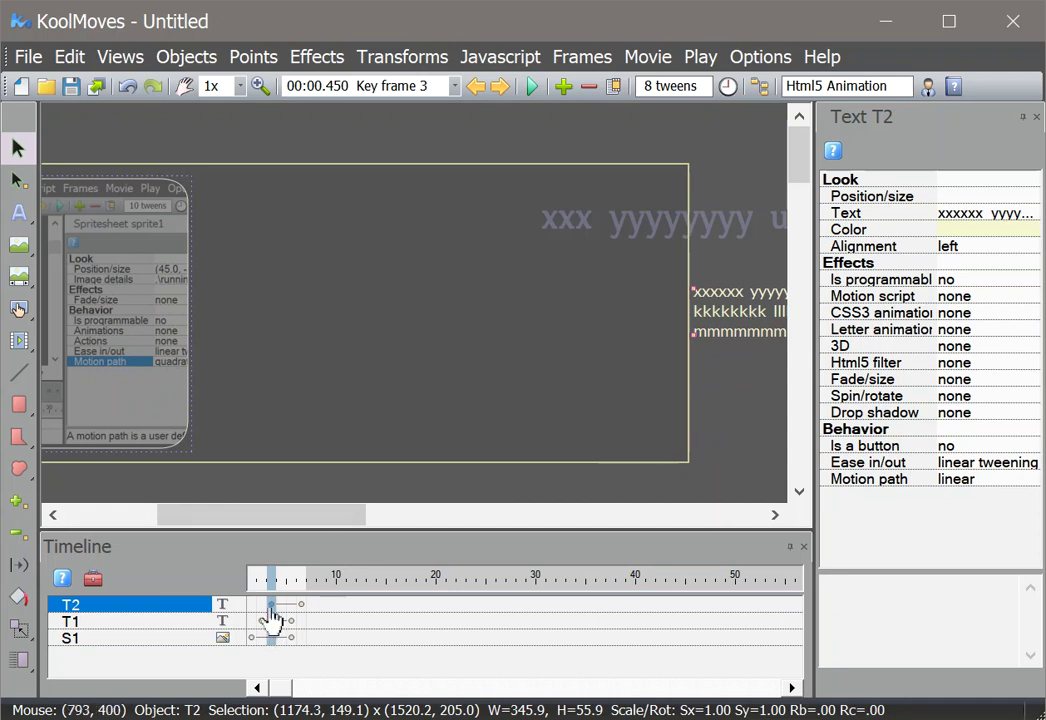
# Step: Set the text color transparency of text T2 at key frame 3 to 100
pyautogui.click(1012, 231)
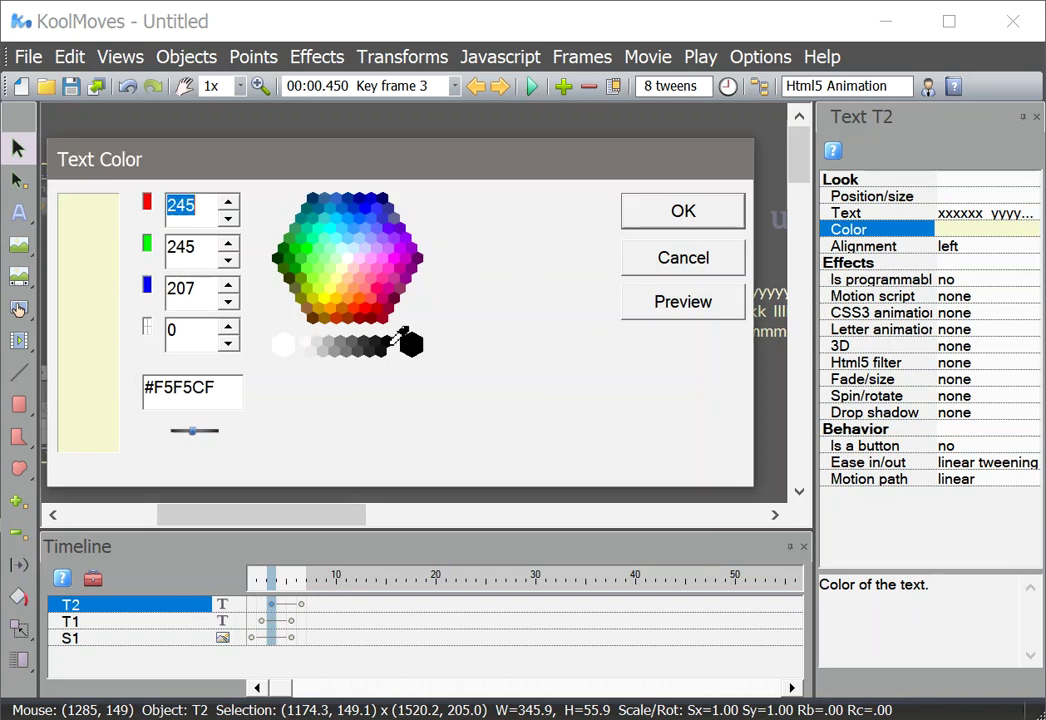
pyautogui.click(170, 336)
pyautogui.write('100')
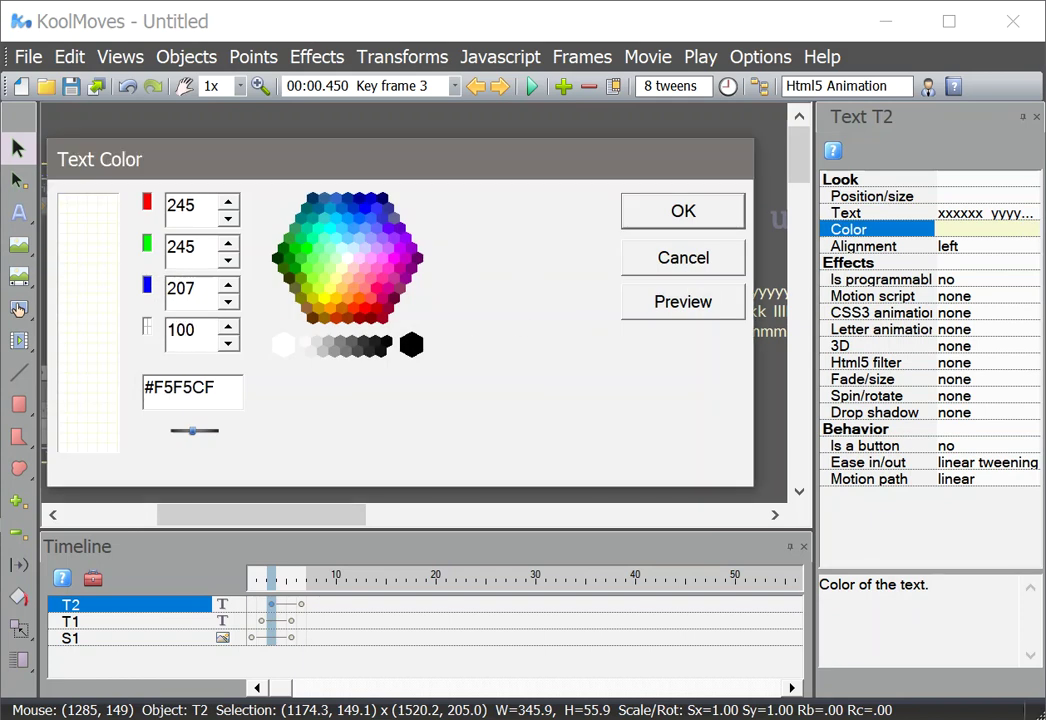
pyautogui.click(683, 210)
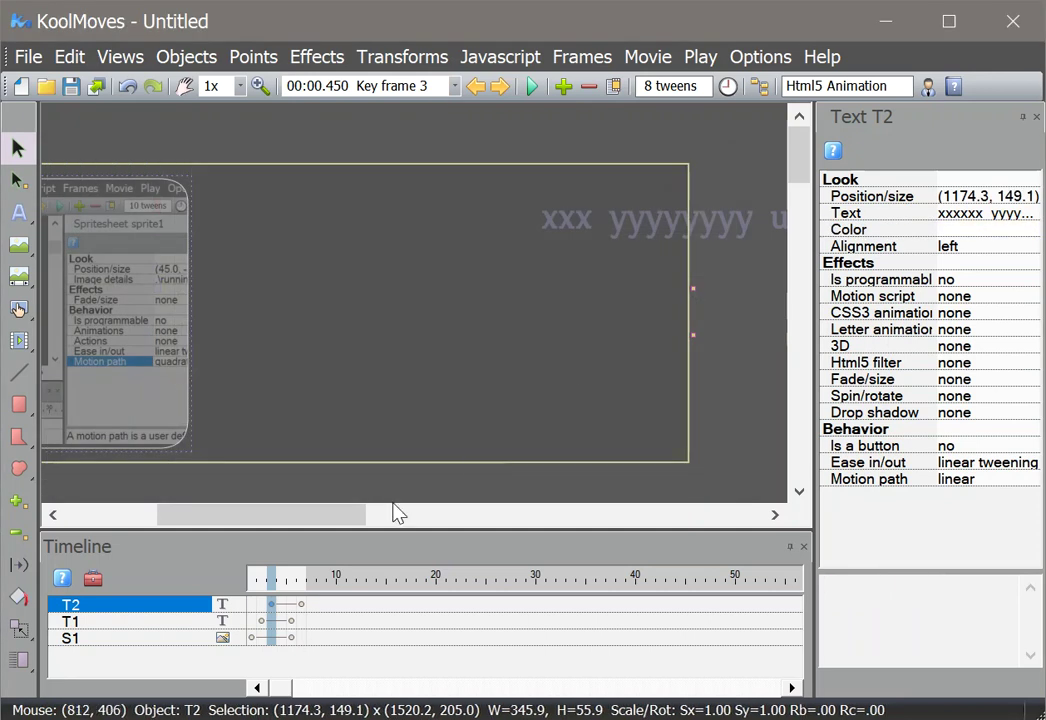
# Step: Move the last occurrence of shape S1 from key frame 5 to key frame 6, and copy text T1 from key frame 5 to 6
pyautogui.click(300, 608)
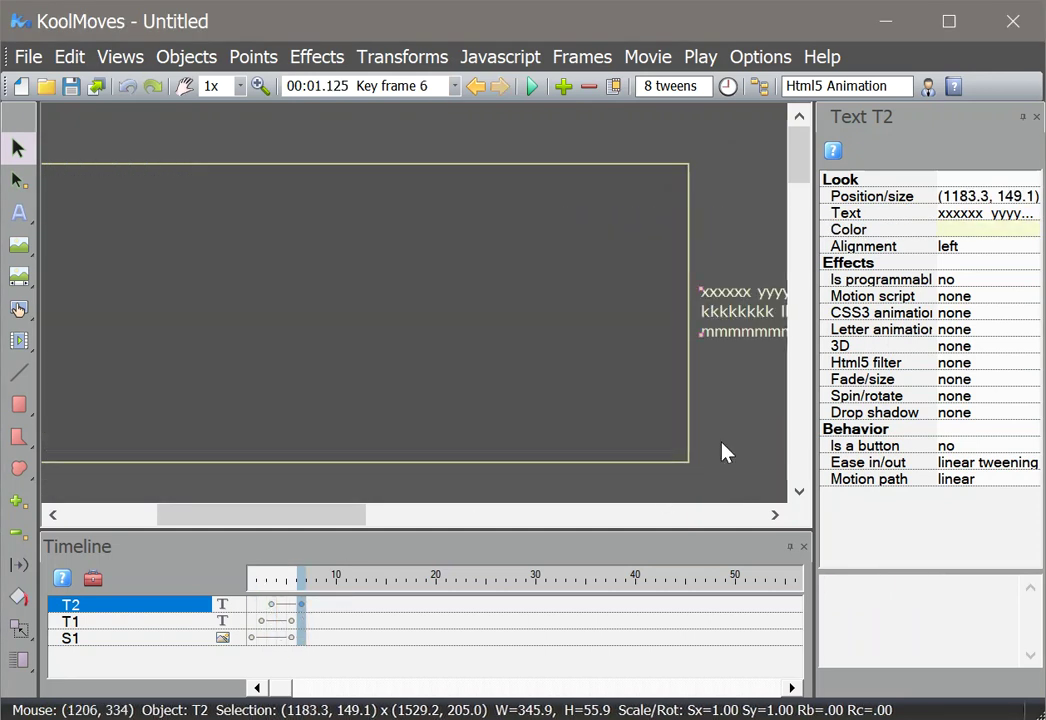
pyautogui.click(293, 640)
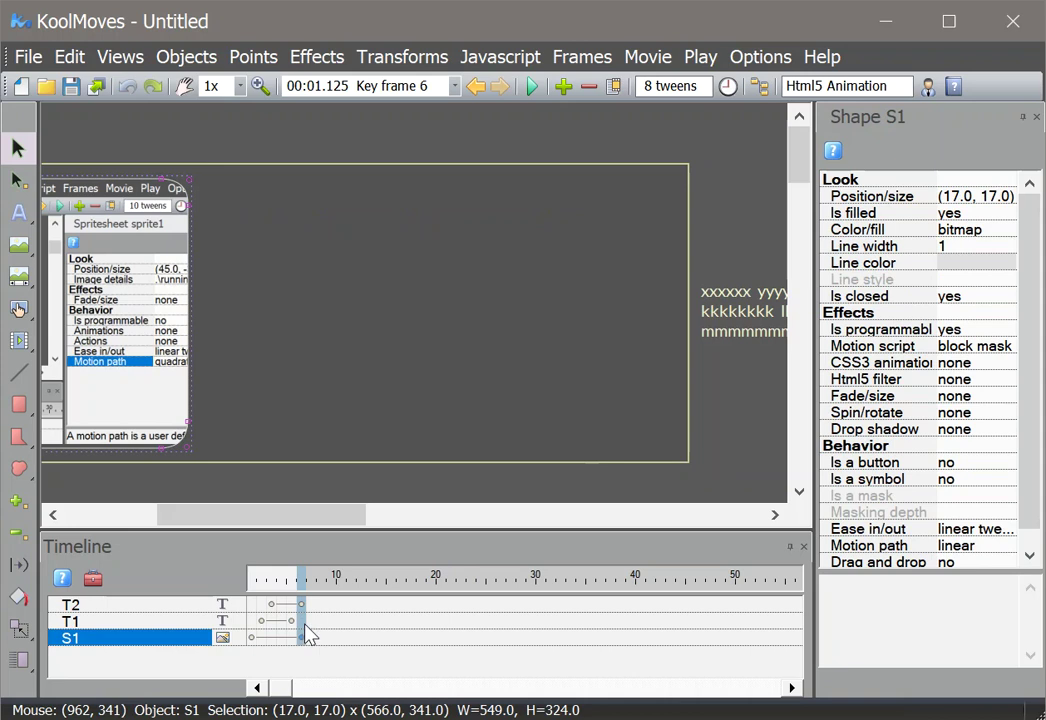
pyautogui.click(291, 621)
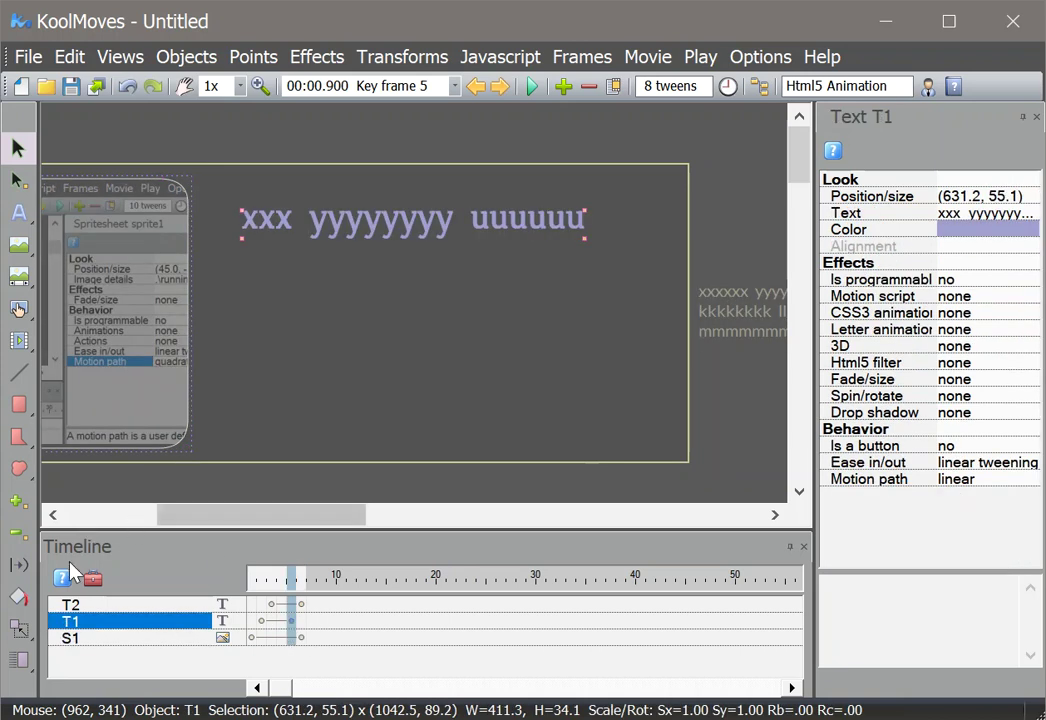
pyautogui.click(90, 580)
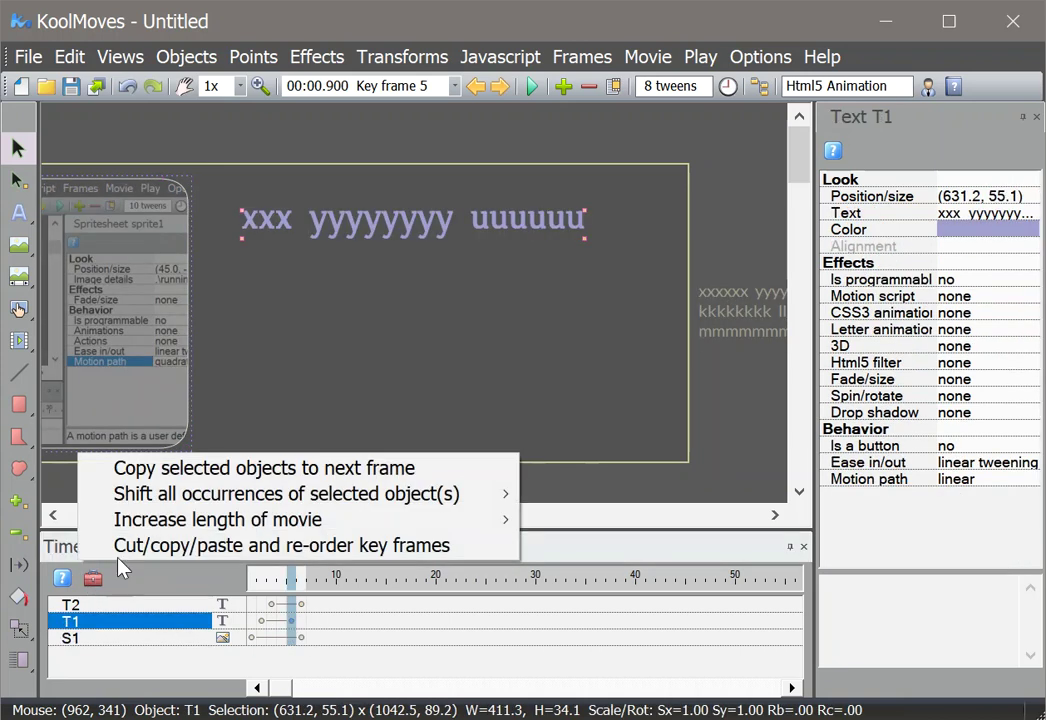
pyautogui.click(205, 470)
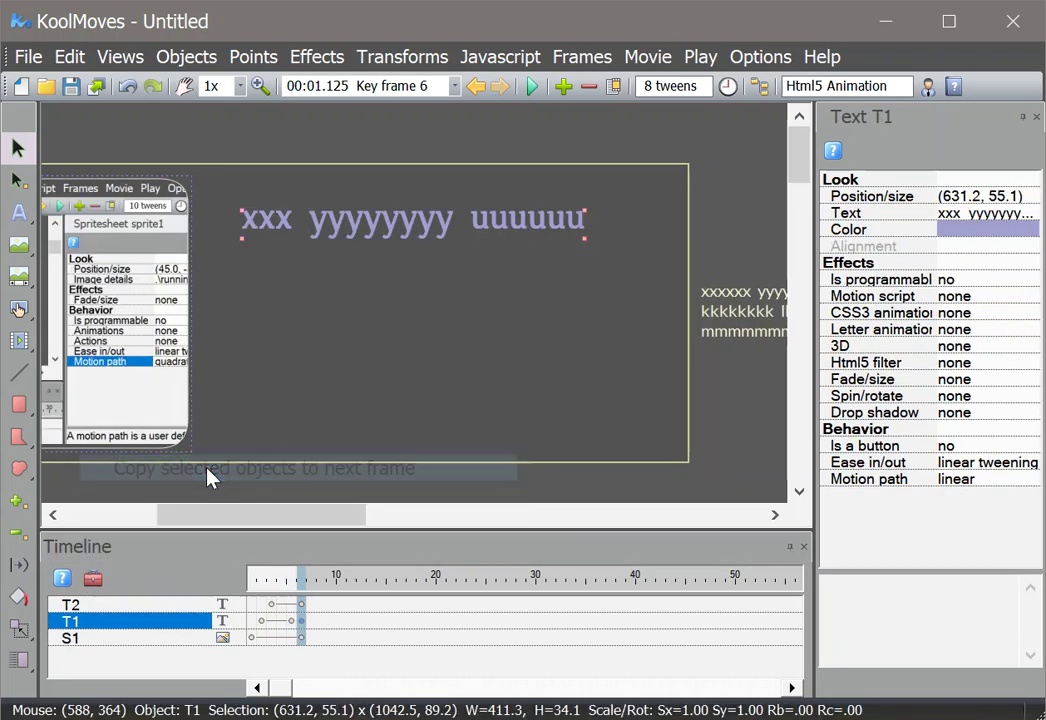
# Step: Shift text T2 at key frame 6 horizontally into the stage to x about 633, aligned with the start of text T1
pyautogui.click(299, 606)
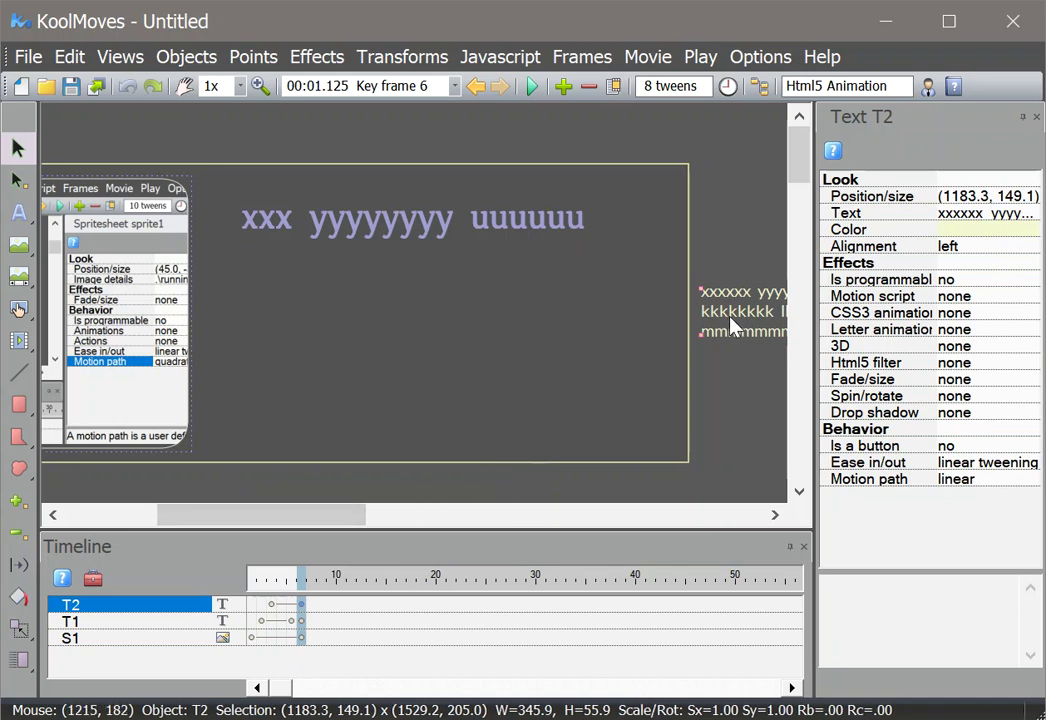
pyautogui.hotkey('shift', 'Left')
pyautogui.hotkey('shift', 'Left')
pyautogui.hotkey('shift', 'Left')
pyautogui.hotkey('shift', 'Left')
pyautogui.hotkey('shift', 'Left')
pyautogui.hotkey('shift', 'Left')
pyautogui.hotkey('shift', 'Left')
pyautogui.hotkey('shift', 'Left')
pyautogui.hotkey('shift', 'Left')
pyautogui.hotkey('shift', 'Left')
pyautogui.hotkey('shift', 'Left')
pyautogui.hotkey('shift', 'Left')
pyautogui.hotkey('shift', 'Left')
pyautogui.hotkey('shift', 'Left')
pyautogui.hotkey('shift', 'Left')
pyautogui.hotkey('shift', 'Left')
pyautogui.hotkey('shift', 'Left')
pyautogui.hotkey('shift', 'Left')
pyautogui.hotkey('shift', 'Left')
pyautogui.hotkey('shift', 'Left')
pyautogui.hotkey('shift', 'Left')
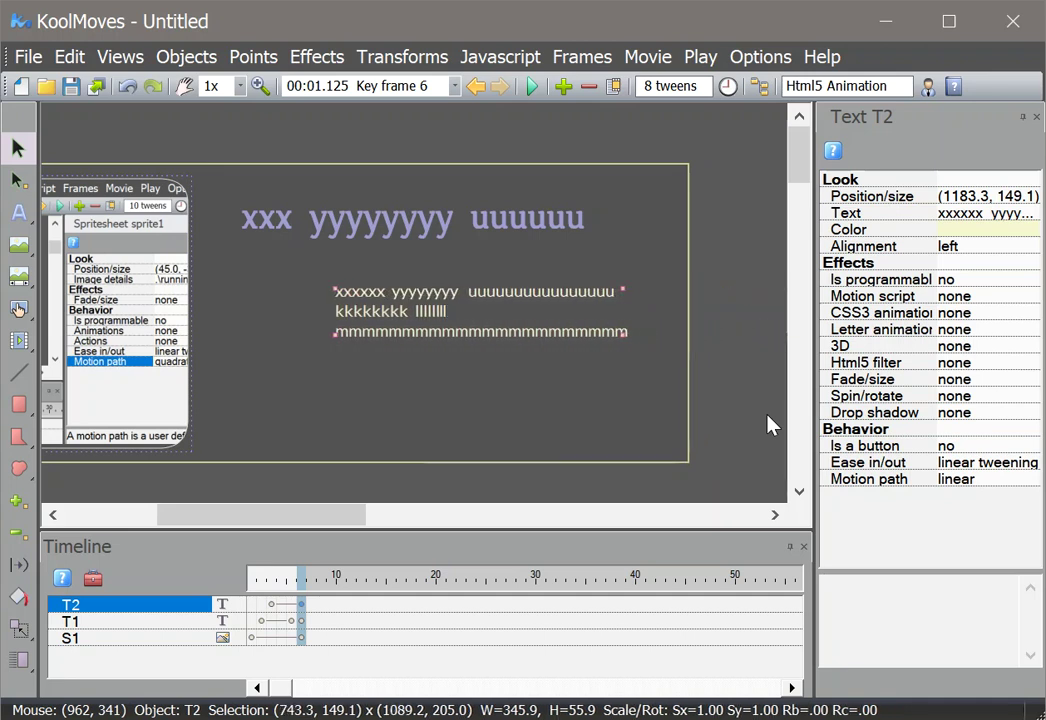
pyautogui.hotkey('shift', 'Left')
pyautogui.hotkey('shift', 'Left')
pyautogui.hotkey('shift', 'Left')
pyautogui.hotkey('shift', 'Left')
pyautogui.hotkey('shift', 'Left')
pyautogui.hotkey('shift', 'Left')
pyautogui.hotkey('shift', 'Left')
pyautogui.hotkey('shift', 'Left')
pyautogui.hotkey('shift', 'Left')
pyautogui.hotkey('shift', 'Left')
pyautogui.hotkey('shift', 'Left')
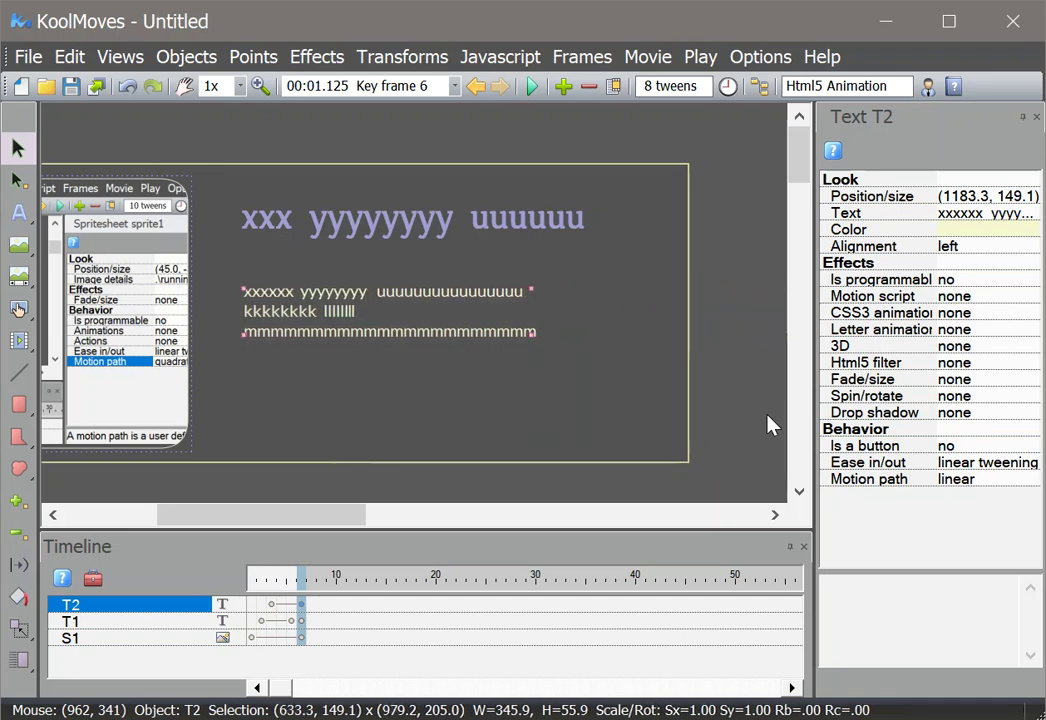
# Step: Preview the movie to check how text T2 slides and fades in, and close the preview
pyautogui.click(279, 606)
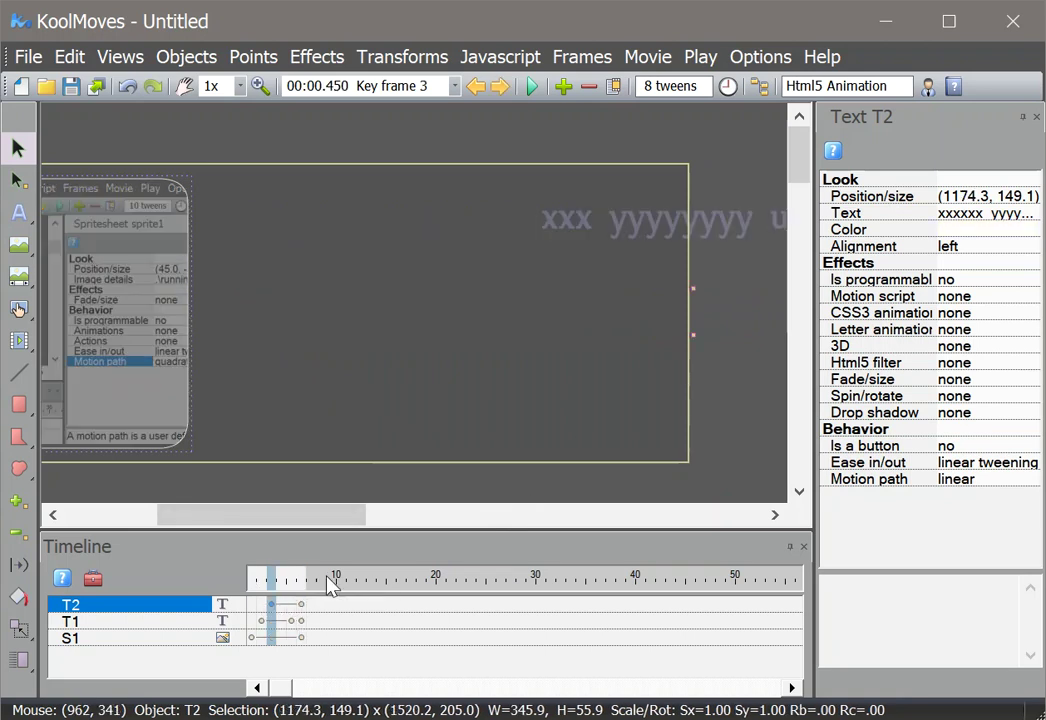
pyautogui.click(533, 88)
pyautogui.click(518, 128)
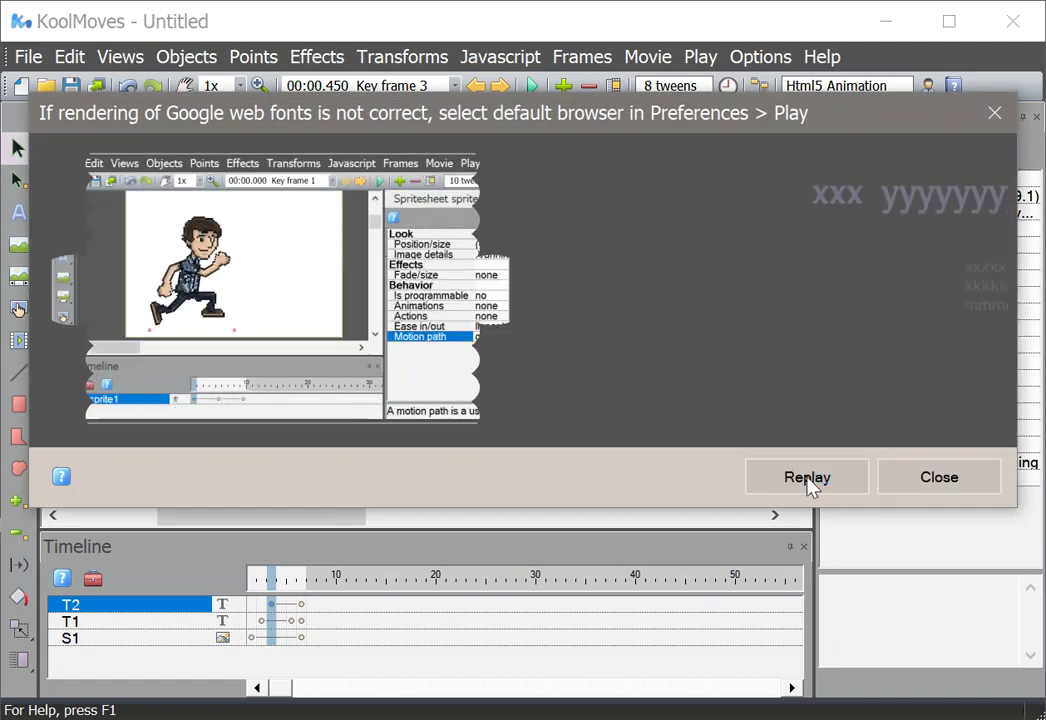
pyautogui.click(936, 484)
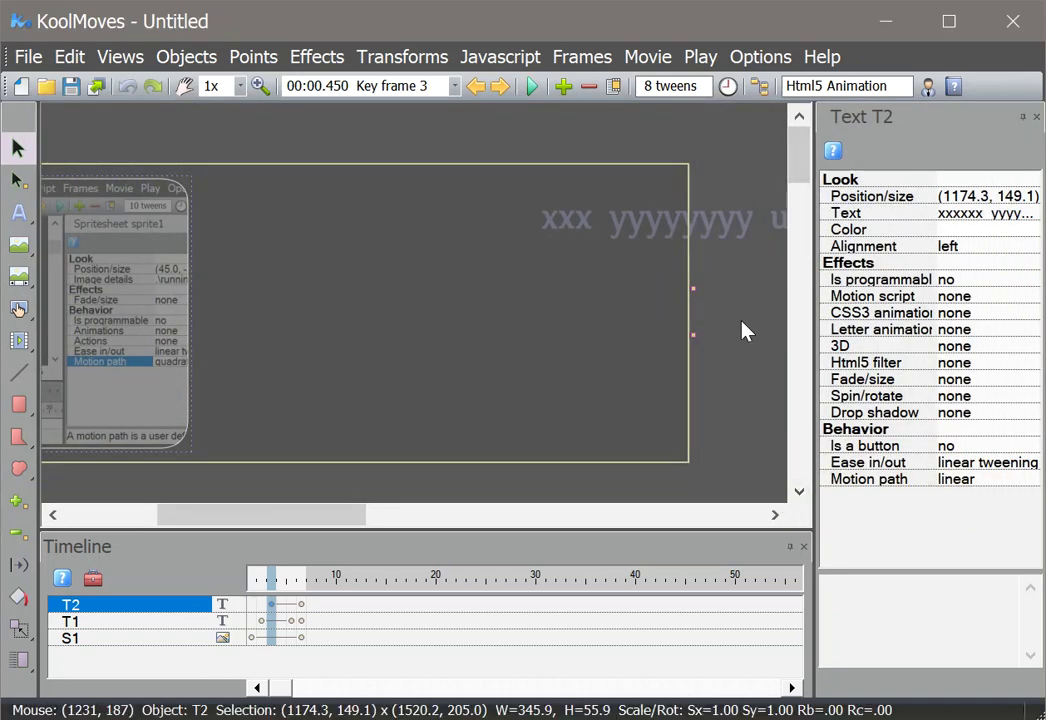
# Step: Set the number of tweens between key frame 1 and the next key frame to 12
pyautogui.click(252, 583)
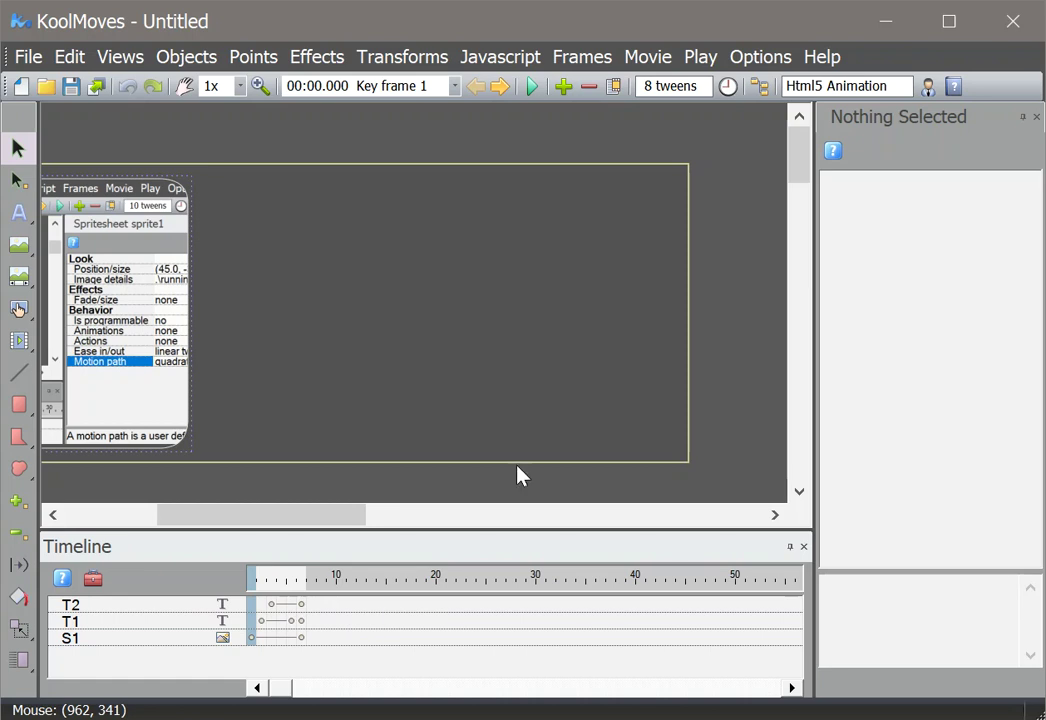
pyautogui.click(600, 60)
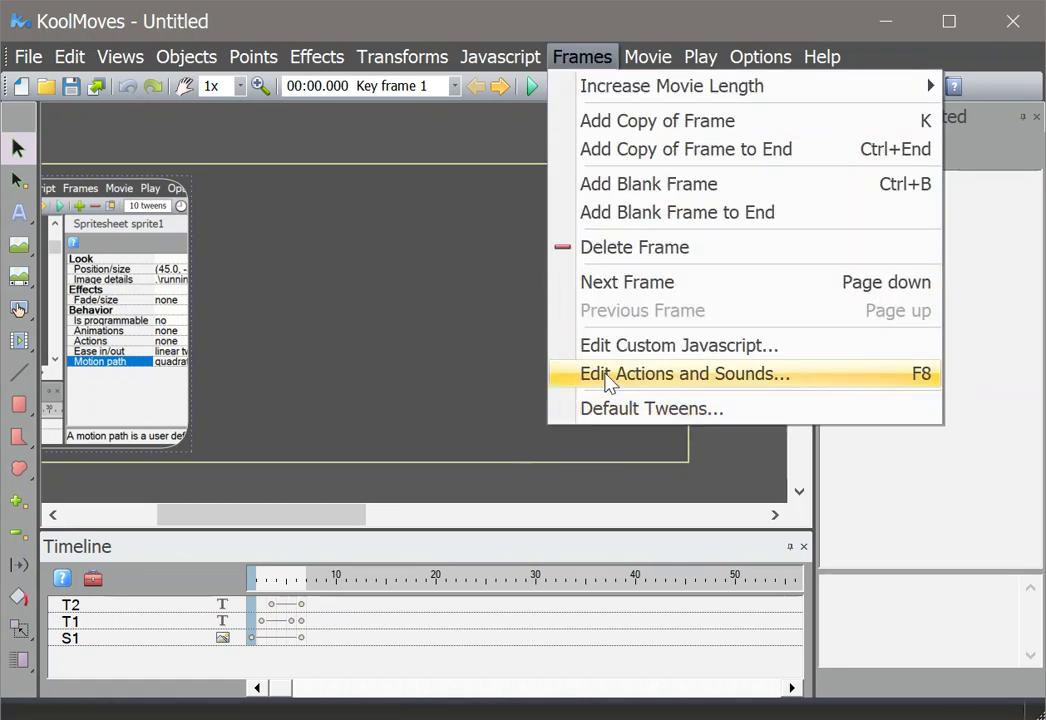
pyautogui.click(640, 30)
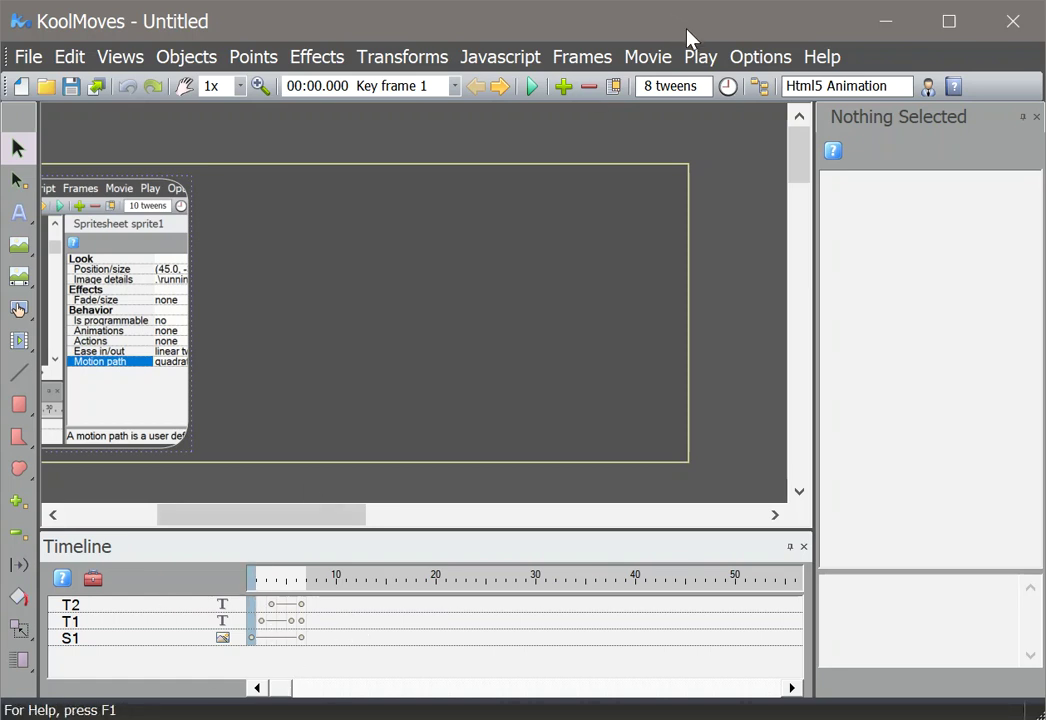
pyautogui.click(728, 86)
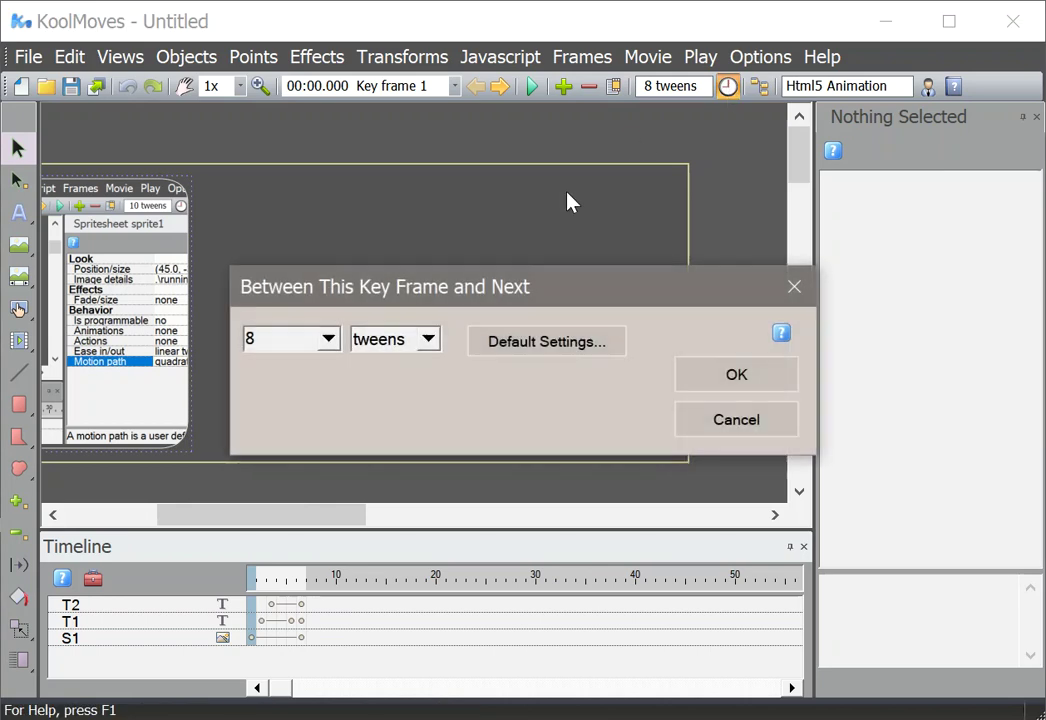
pyautogui.click(338, 340)
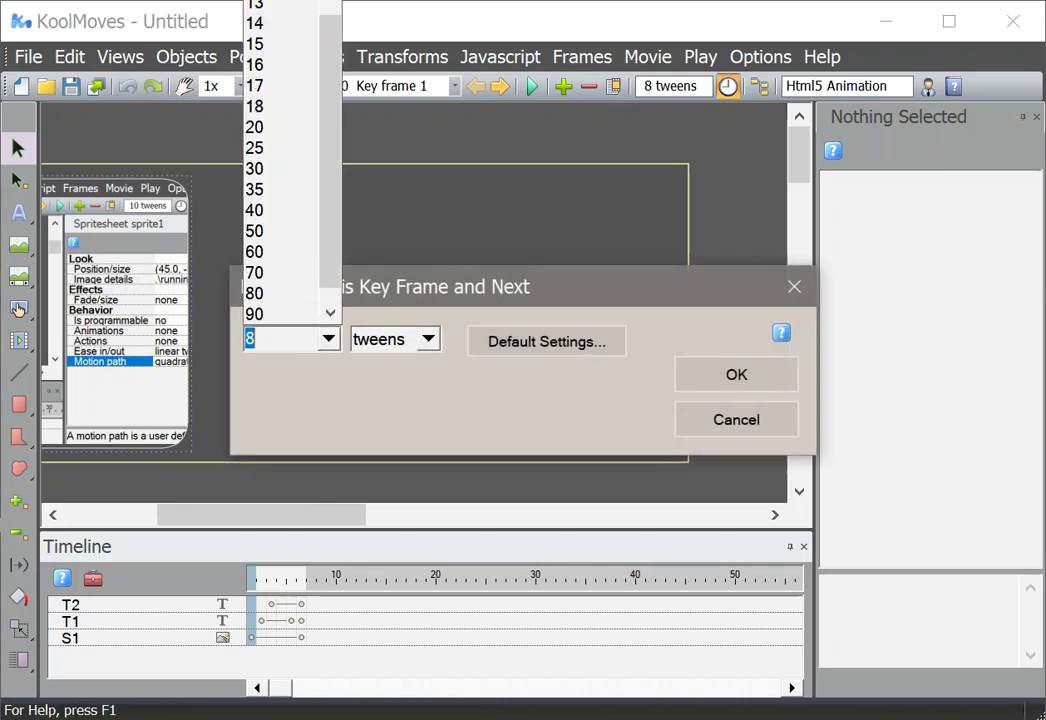
pyautogui.write('12')
pyautogui.press('Return')
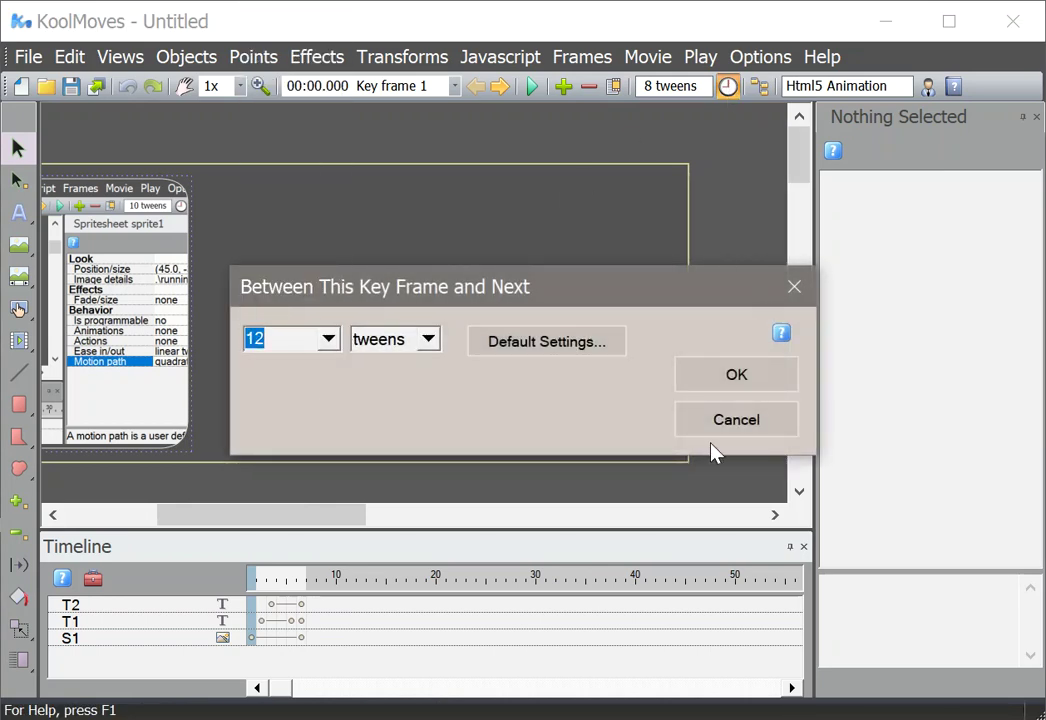
pyautogui.click(736, 375)
# Step: Set the number of tweens between key frame 2 and key frame 3 to 3
pyautogui.press('Right')
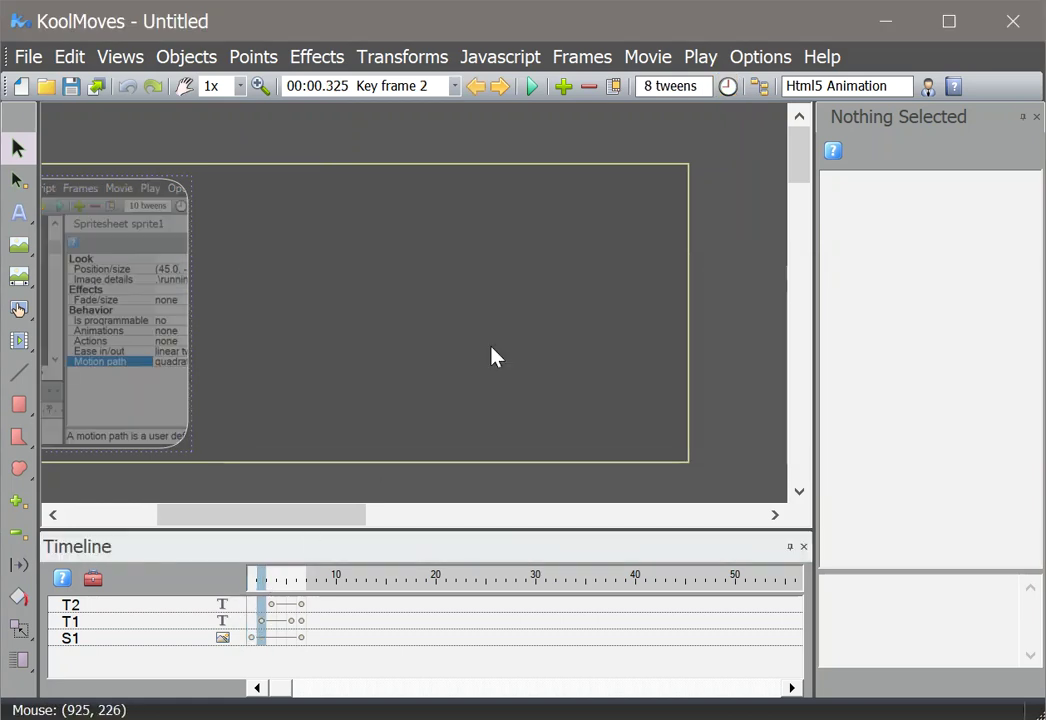
pyautogui.click(725, 89)
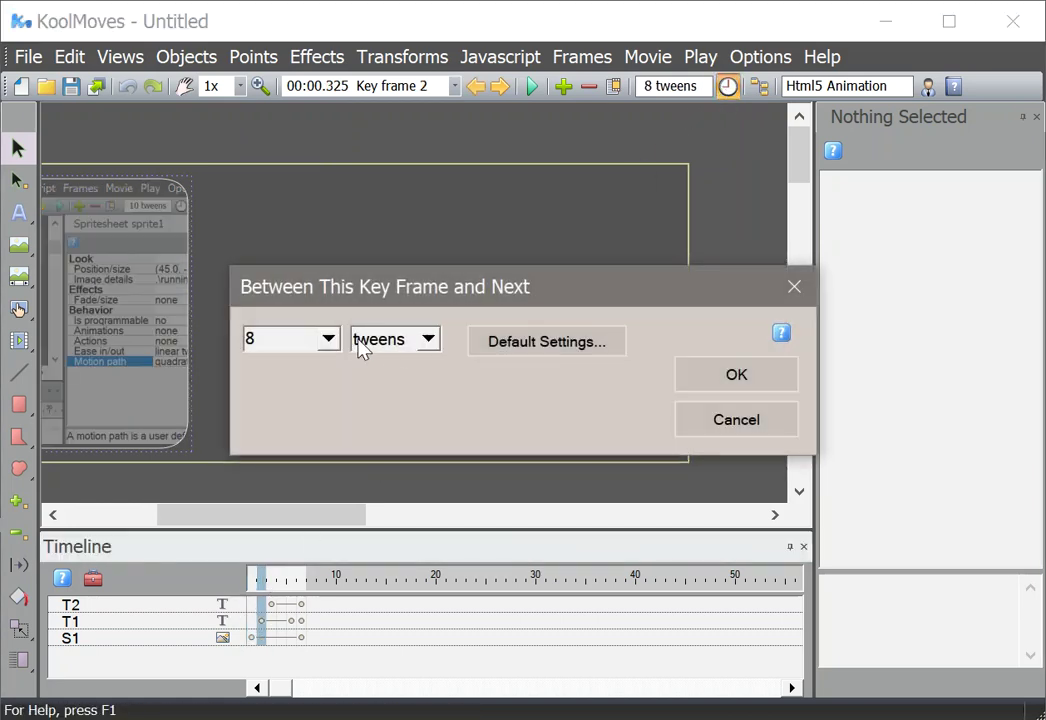
pyautogui.click(328, 339)
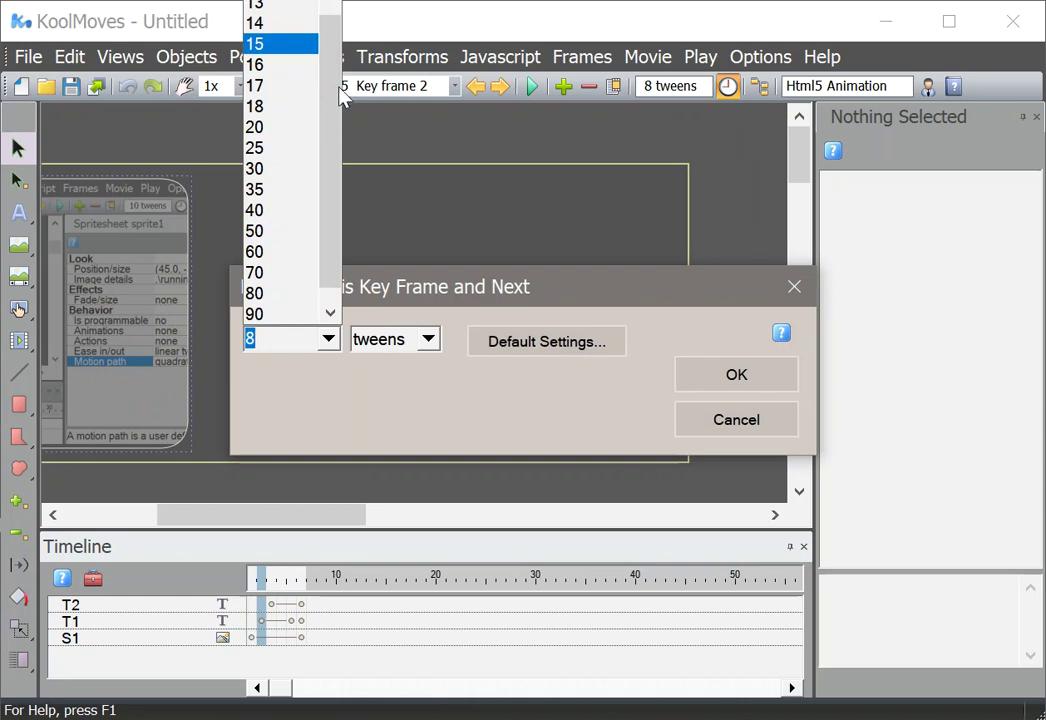
pyautogui.moveTo(328, 200); pyautogui.dragTo(330, 60)
pyautogui.press('Up')
pyautogui.press('Up')
pyautogui.press('Return')
pyautogui.click(747, 378)
# Step: Set the number of tweens between key frame 3 and key frame 4 to 3
pyautogui.click(280, 584)
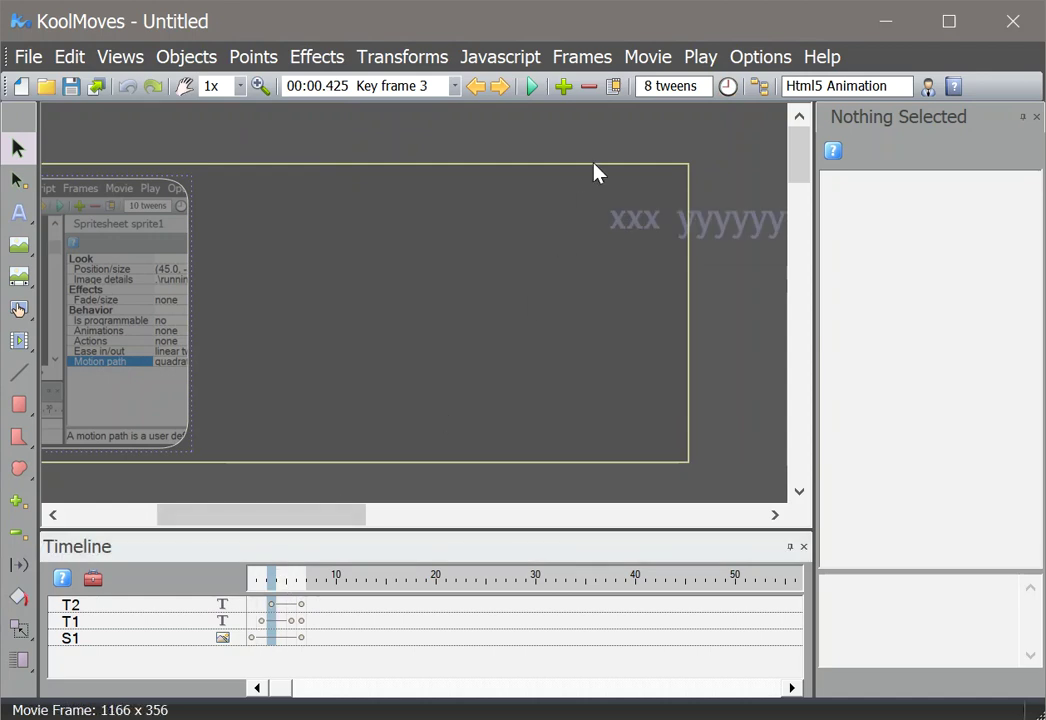
pyautogui.click(727, 89)
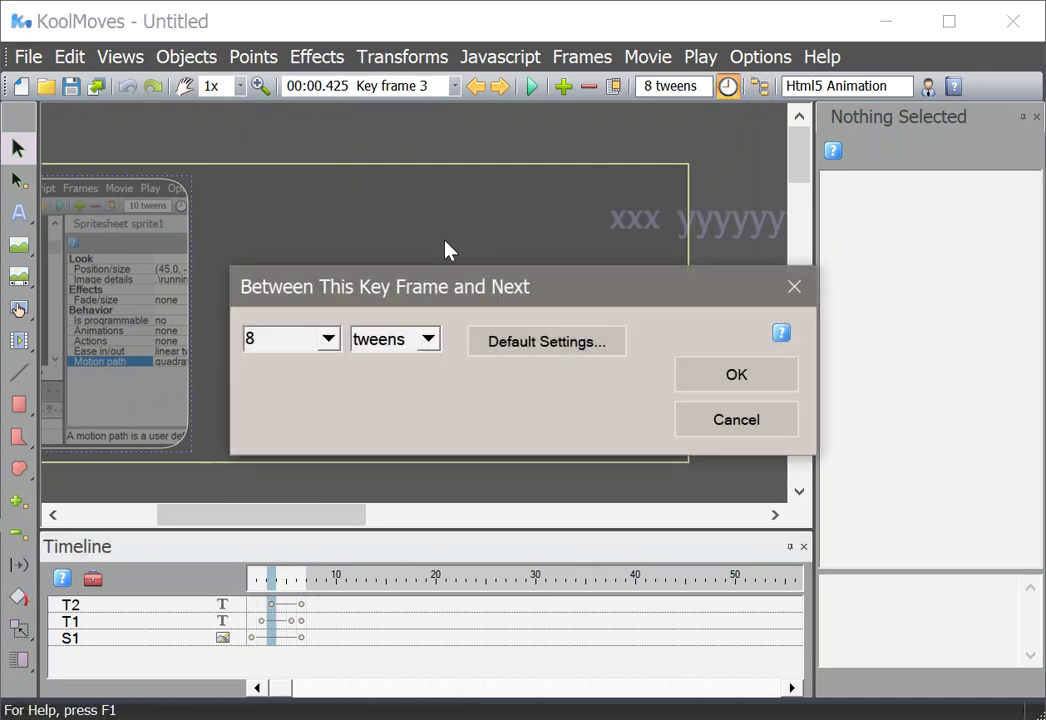
pyautogui.click(331, 345)
pyautogui.moveTo(339, 290); pyautogui.dragTo(345, 150)
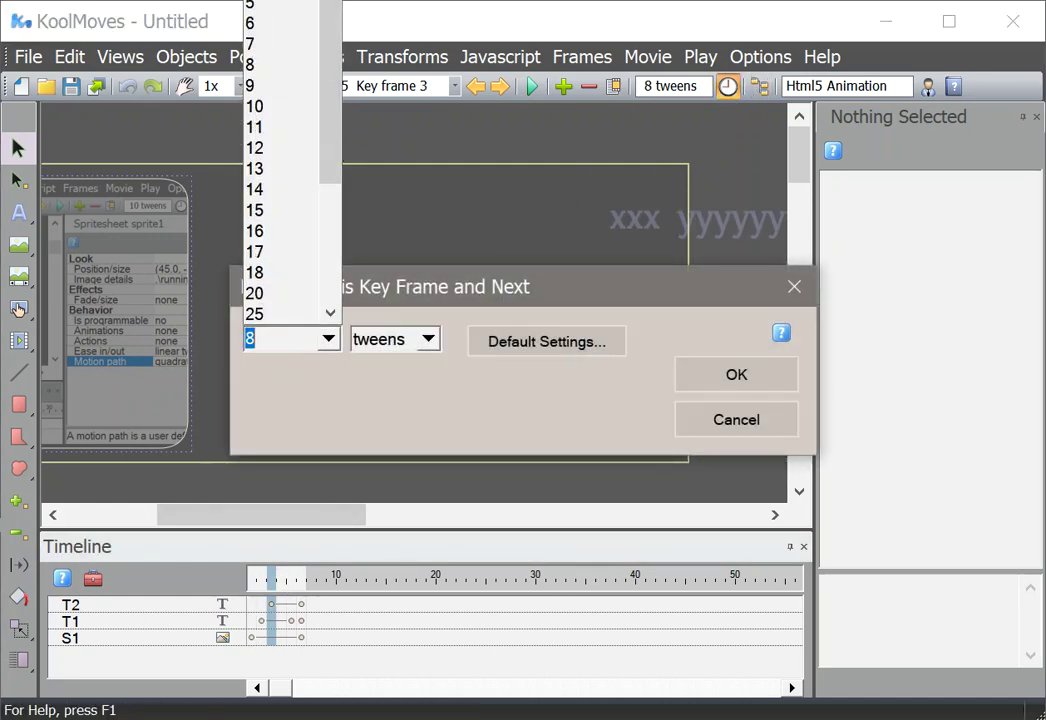
pyautogui.click(272, 1)
pyautogui.click(736, 374)
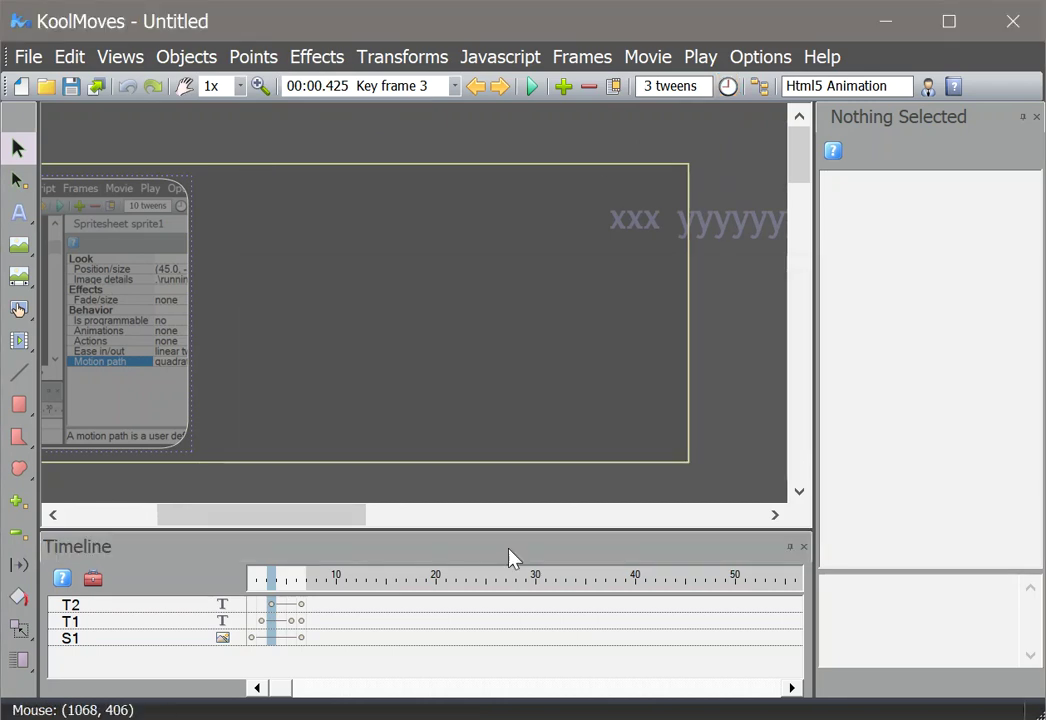
# Step: Set the number of tweens between key frame 4 and key frame 5 to 3
pyautogui.click(282, 580)
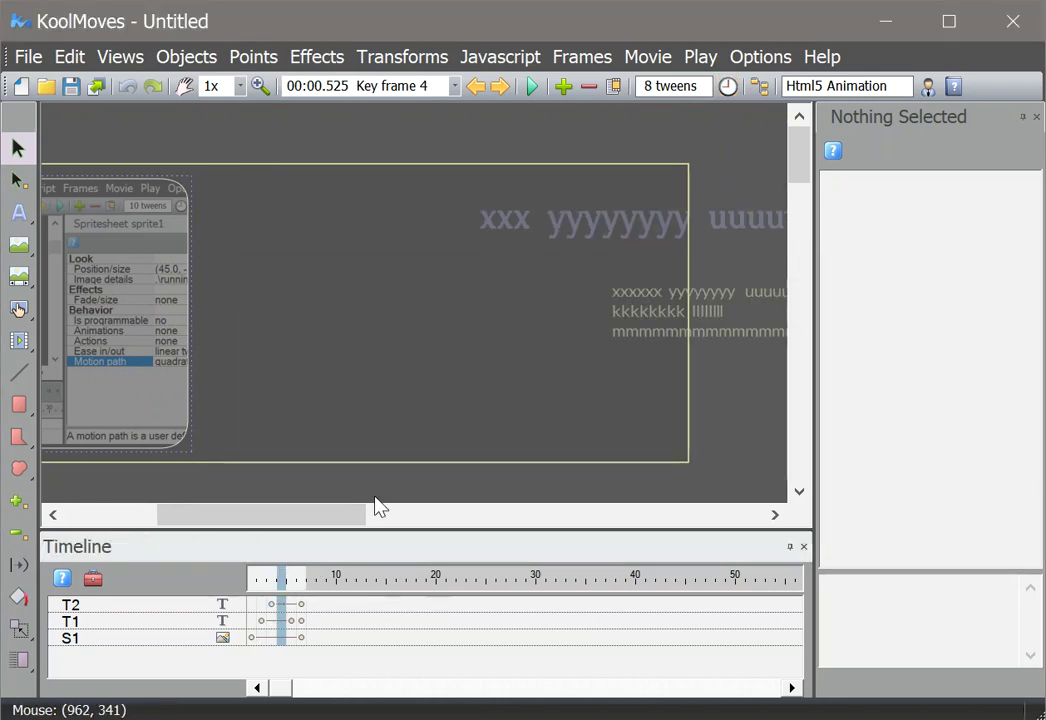
pyautogui.click(728, 87)
pyautogui.click(329, 339)
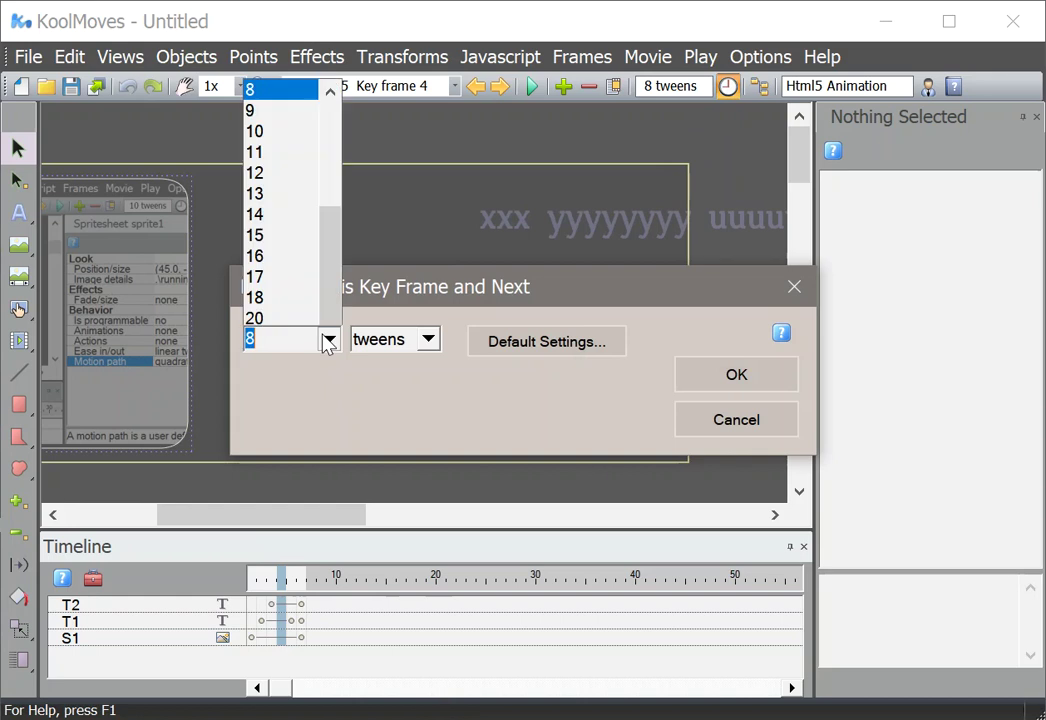
pyautogui.scroll(3, 300, 110)
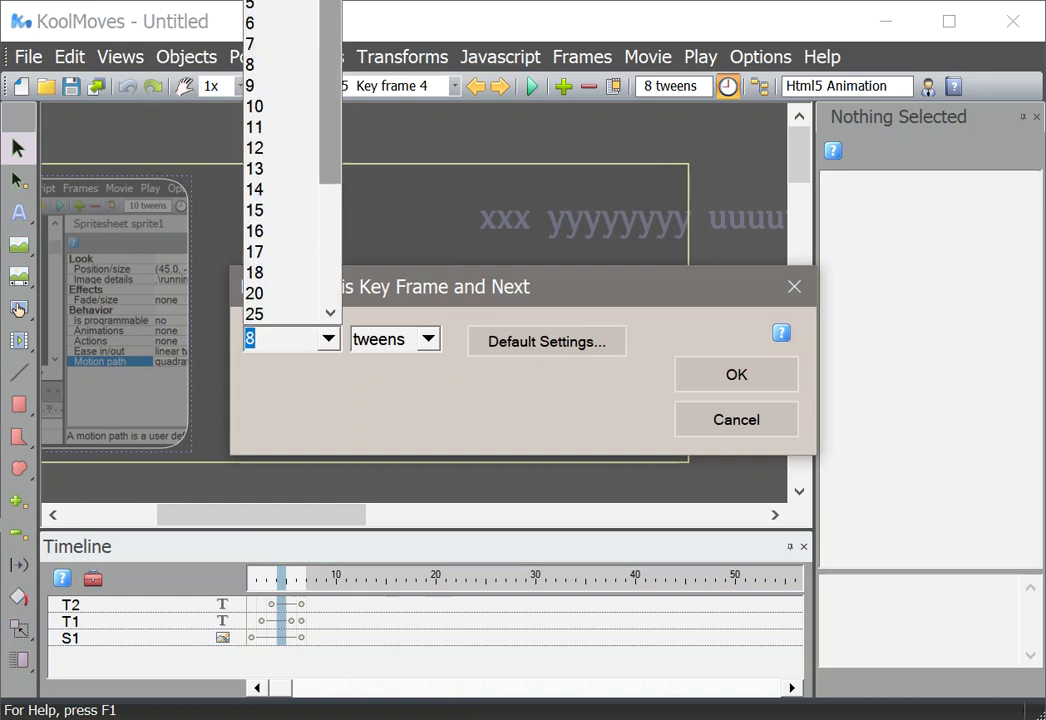
pyautogui.click(270, 47)
pyautogui.click(736, 374)
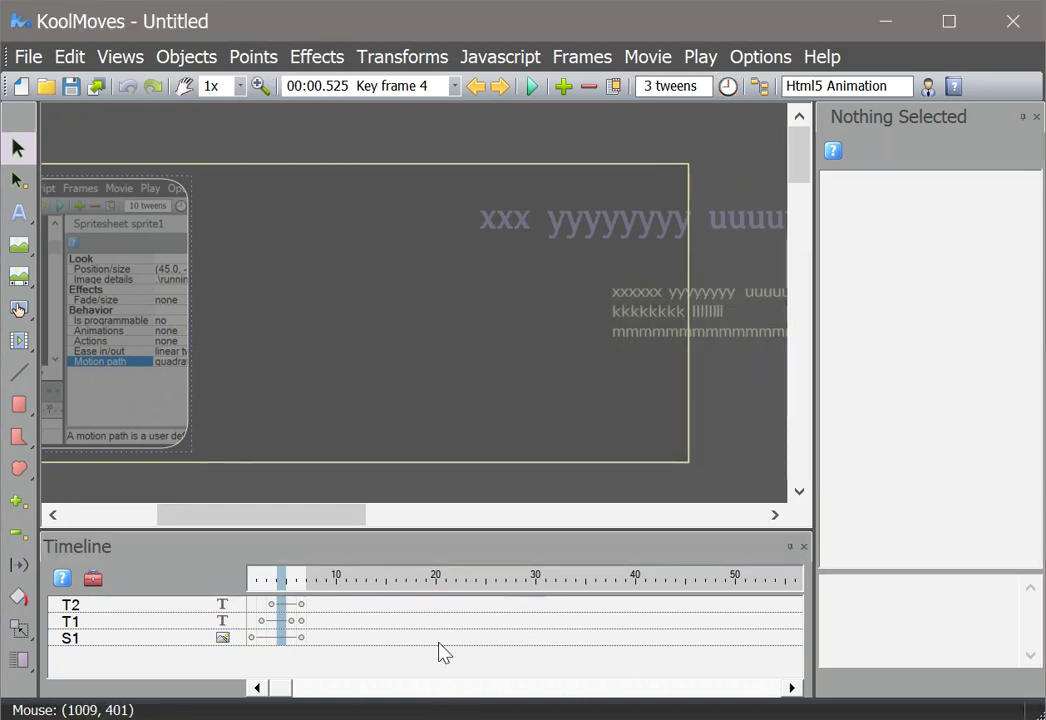
# Step: Set the number of tweens between key frame 5 and key frame 6 to 3
pyautogui.click(292, 578)
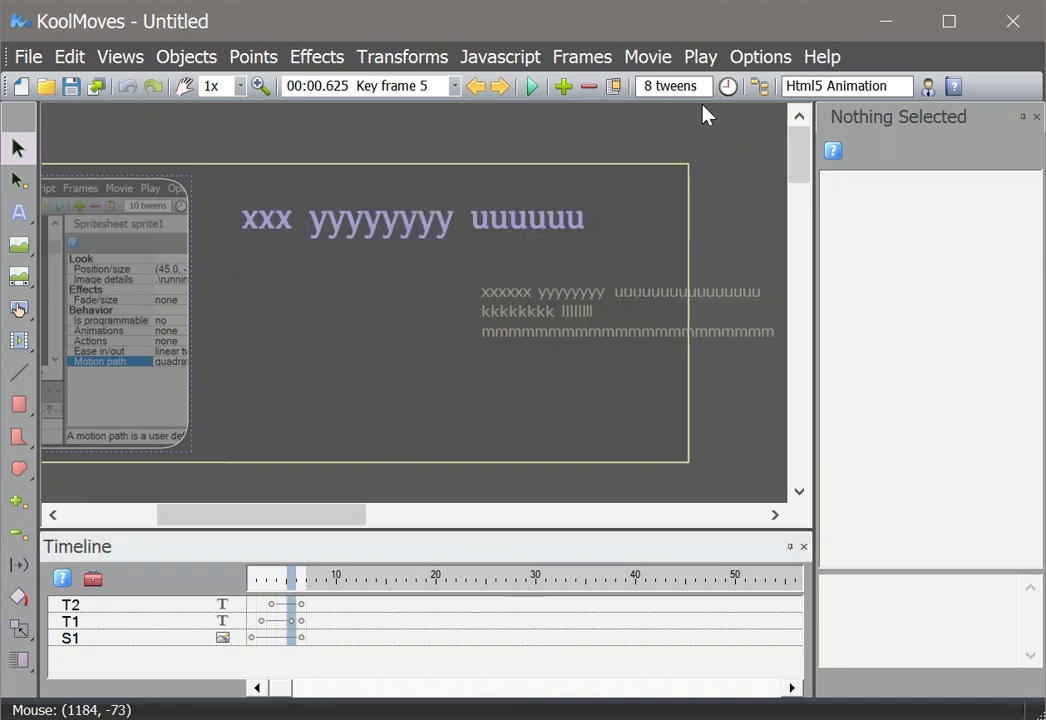
pyautogui.click(727, 86)
pyautogui.click(332, 339)
pyautogui.scroll(-2, 292, 69)
pyautogui.scroll(2, 341, 60)
pyautogui.write('3')
pyautogui.press('Return')
pyautogui.click(737, 376)
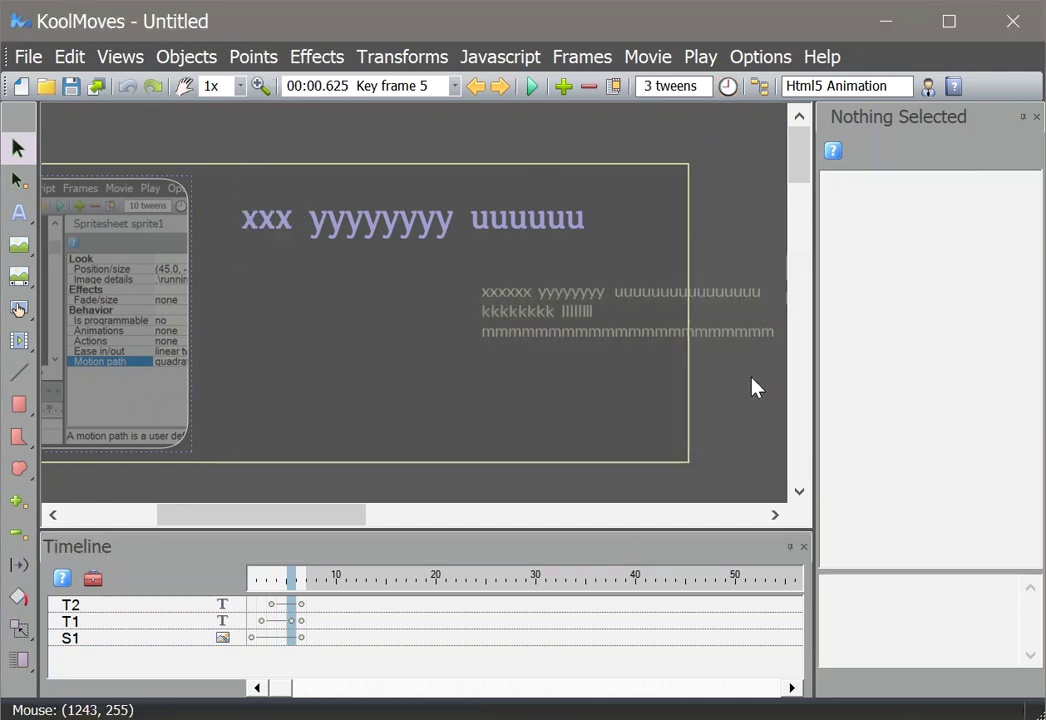
# Step: Preview the movie with the new tween timing, replay it once, and close the preview
pyautogui.click(530, 88)
pyautogui.click(518, 112)
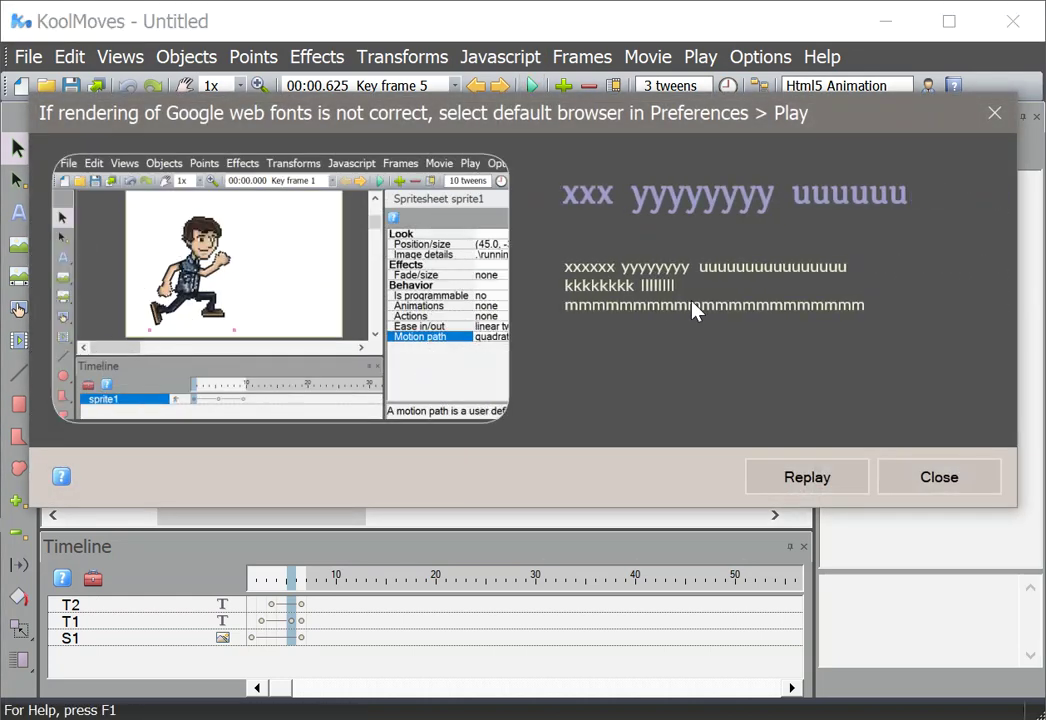
pyautogui.click(782, 485)
pyautogui.click(956, 488)
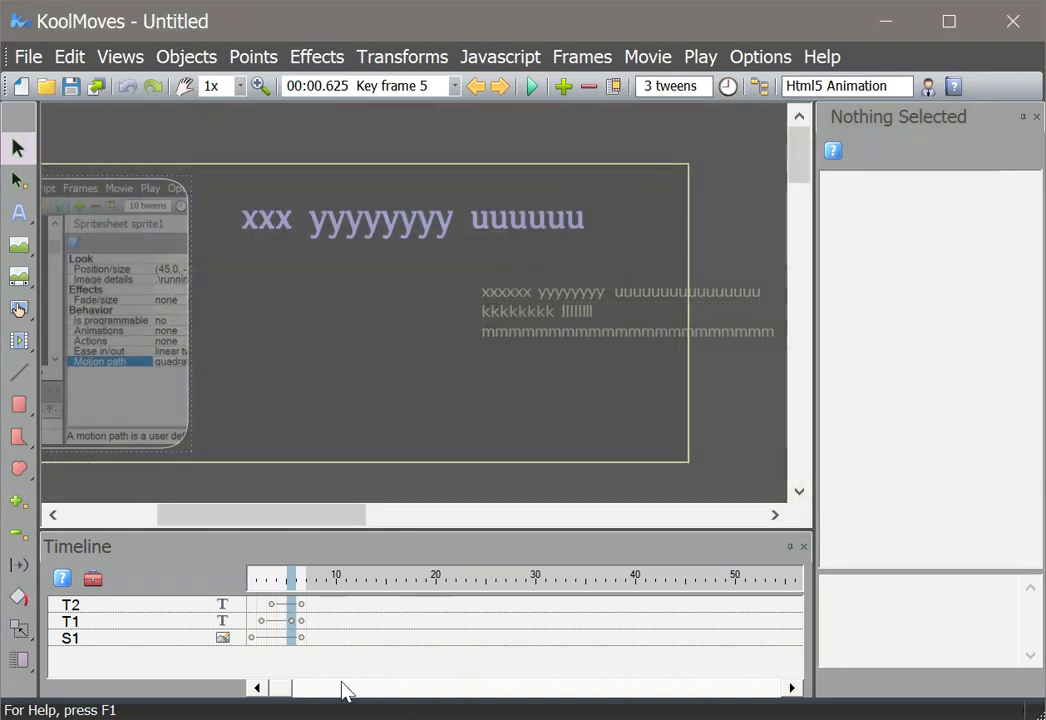
# Step: Set the easing of text T2 at key frame 3 to Cubic ease in
pyautogui.click(271, 606)
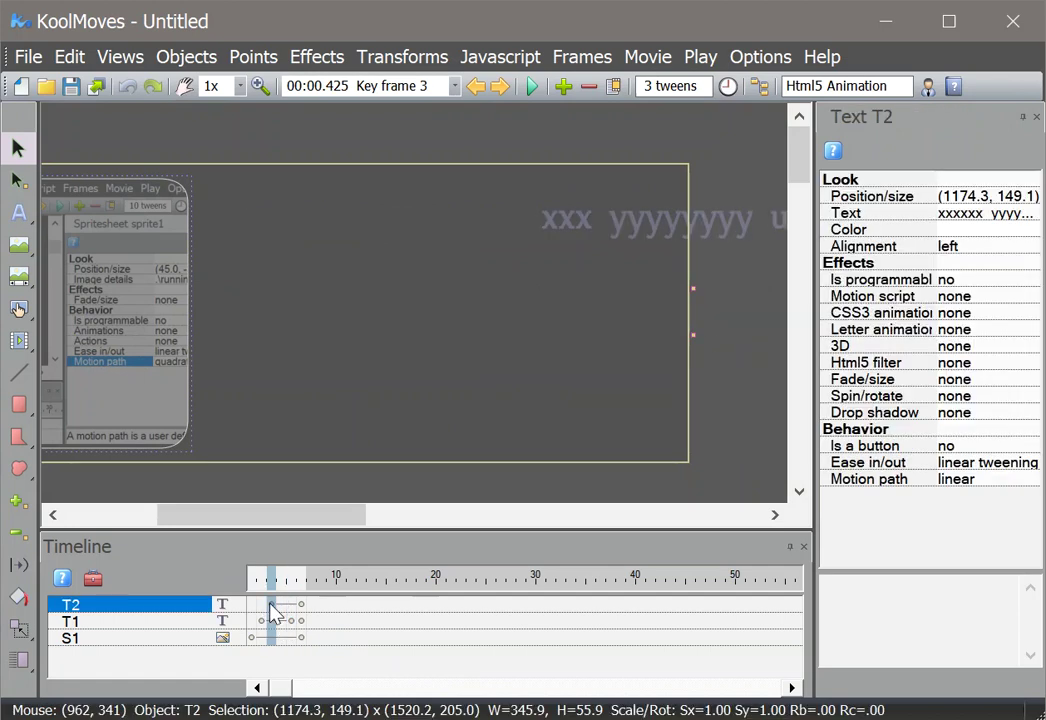
pyautogui.click(963, 466)
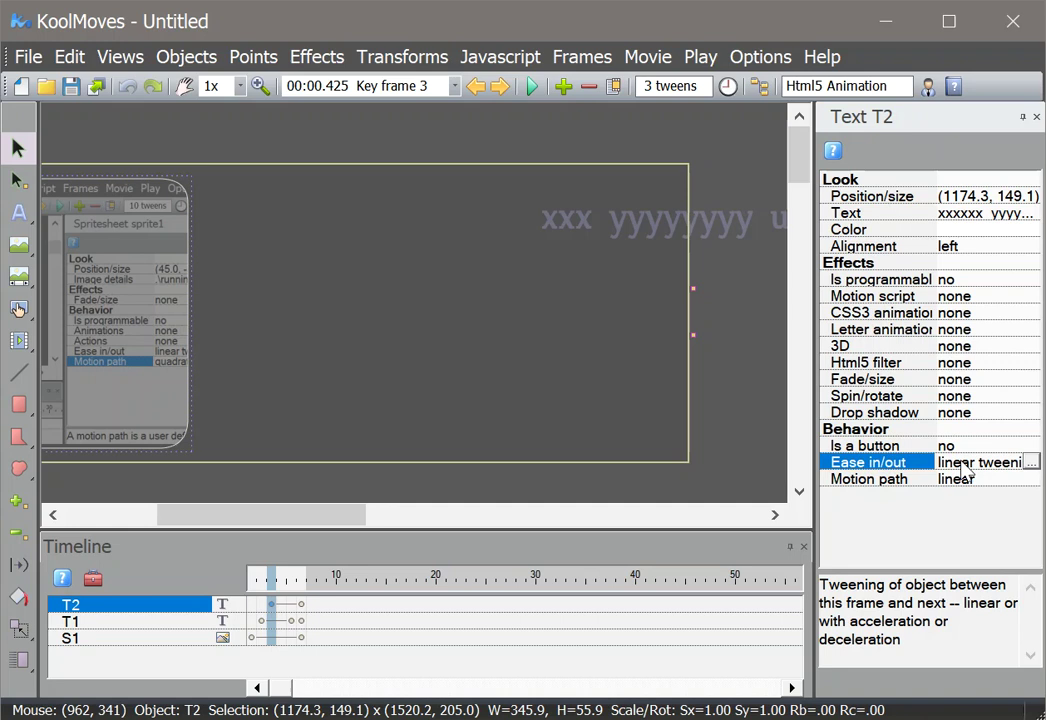
pyautogui.click(1031, 463)
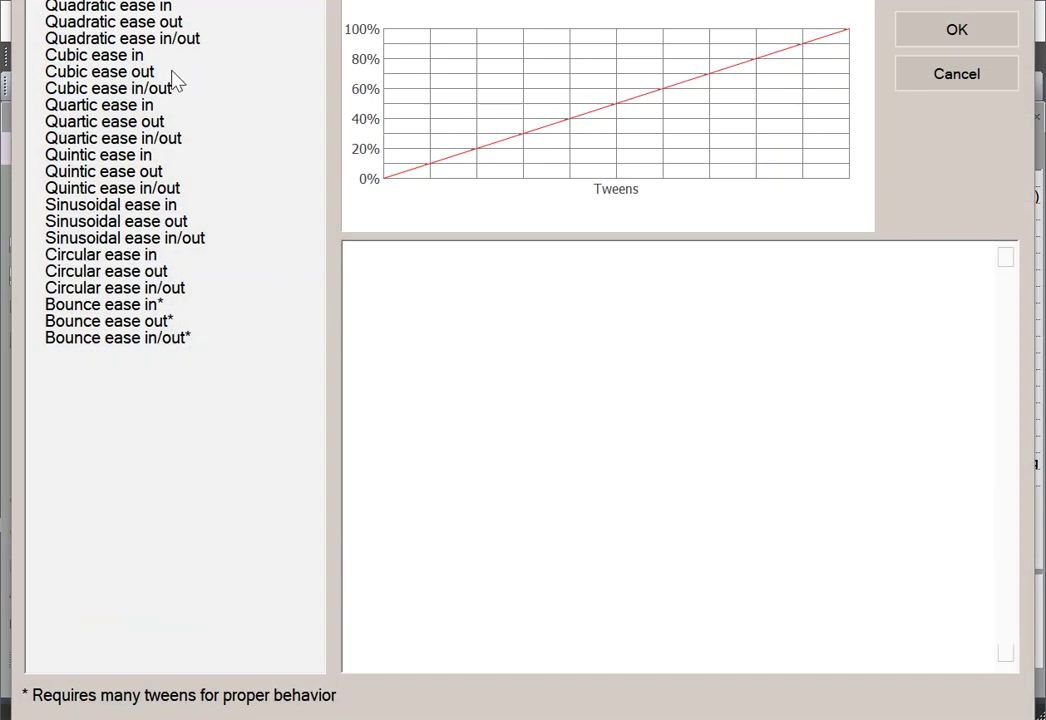
pyautogui.click(174, 57)
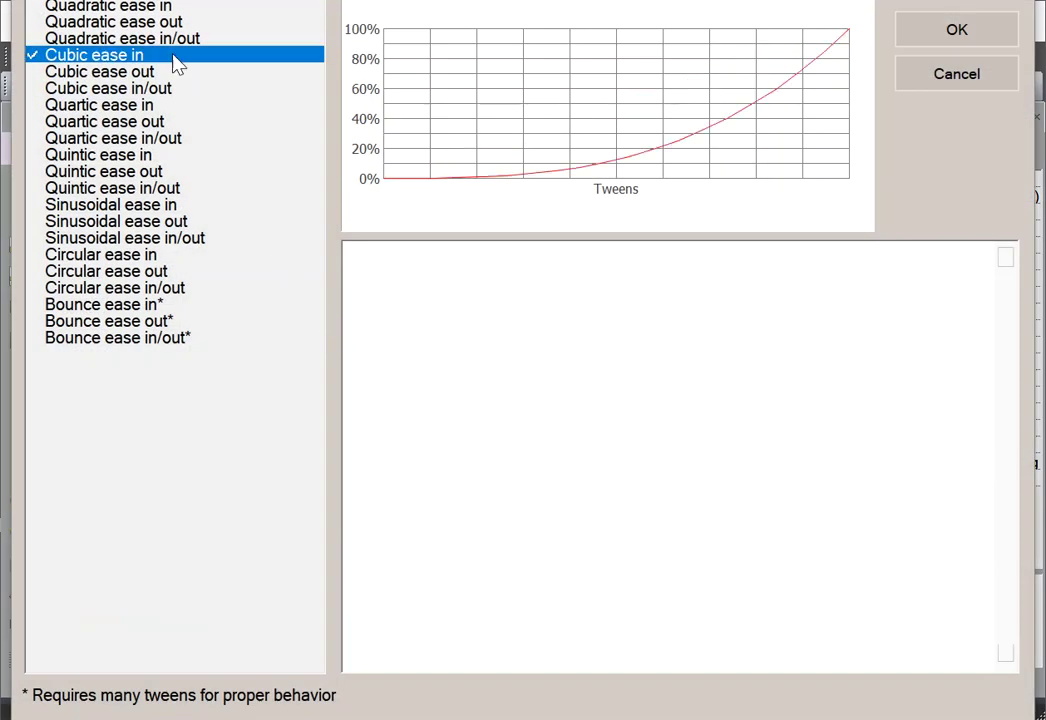
pyautogui.click(910, 38)
# Step: Set the easing of text T1 at key frame 2 to Cubic ease in
pyautogui.click(262, 622)
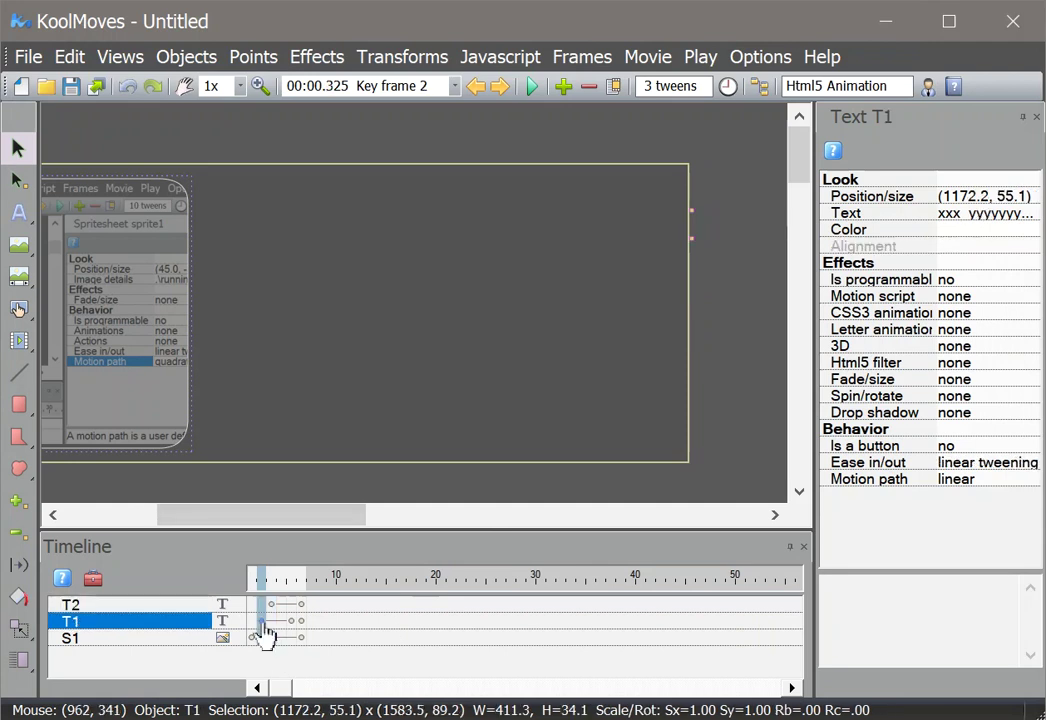
pyautogui.click(1004, 464)
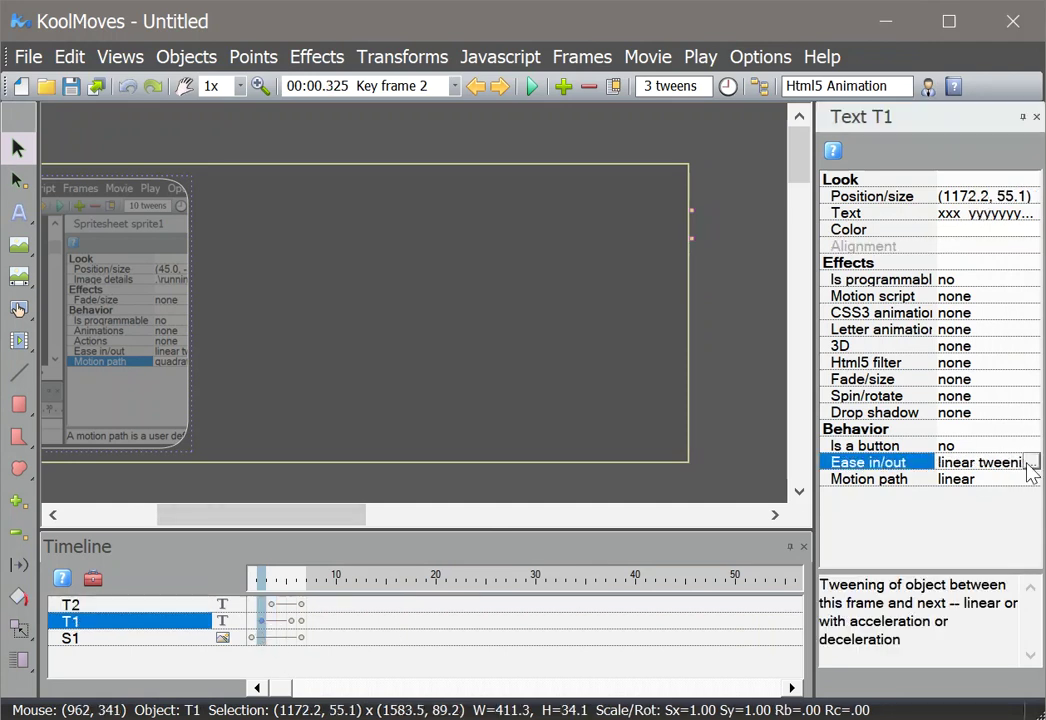
pyautogui.click(1034, 463)
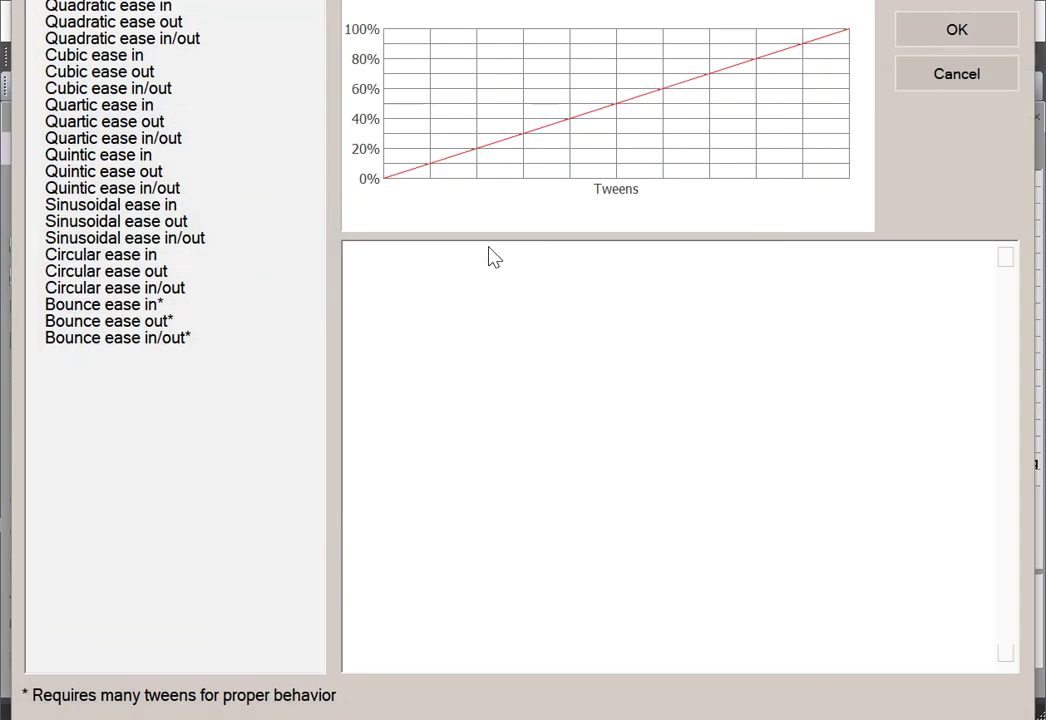
pyautogui.click(100, 56)
pyautogui.click(958, 37)
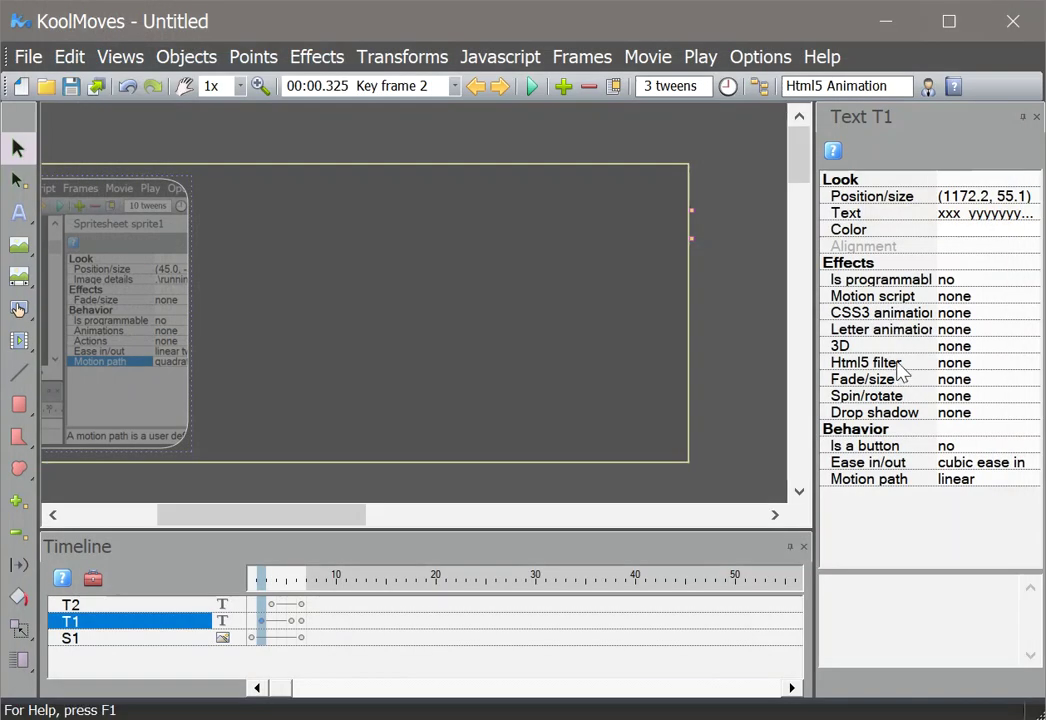
# Step: Preview the movie with the eased text motion and close the preview
pyautogui.click(533, 88)
pyautogui.click(515, 117)
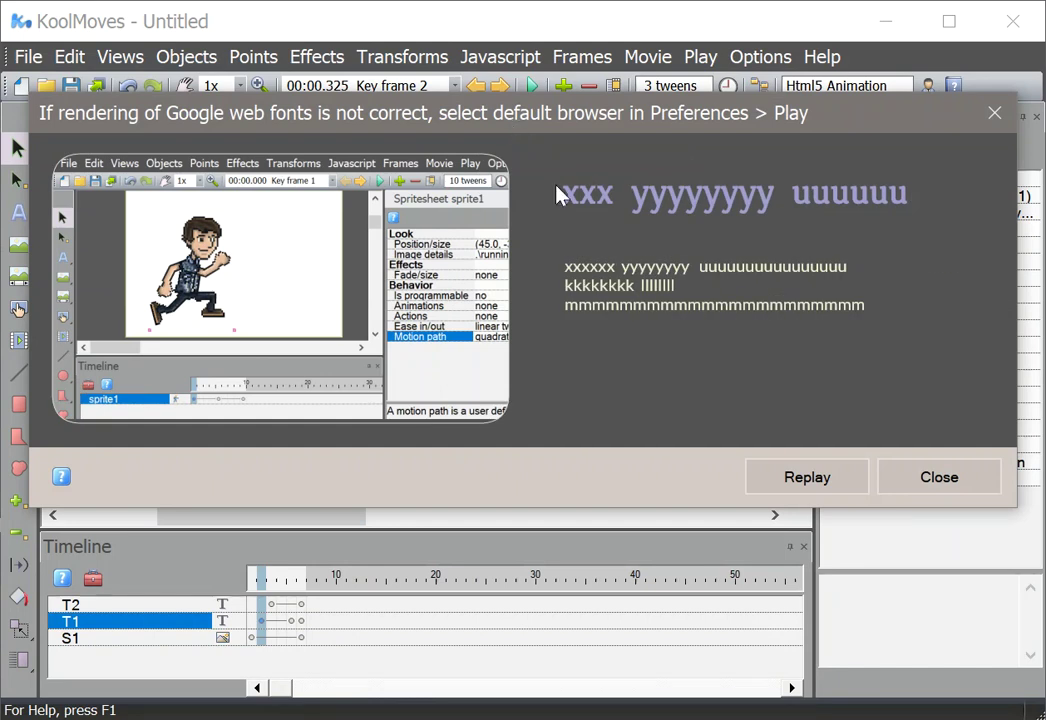
pyautogui.click(979, 490)
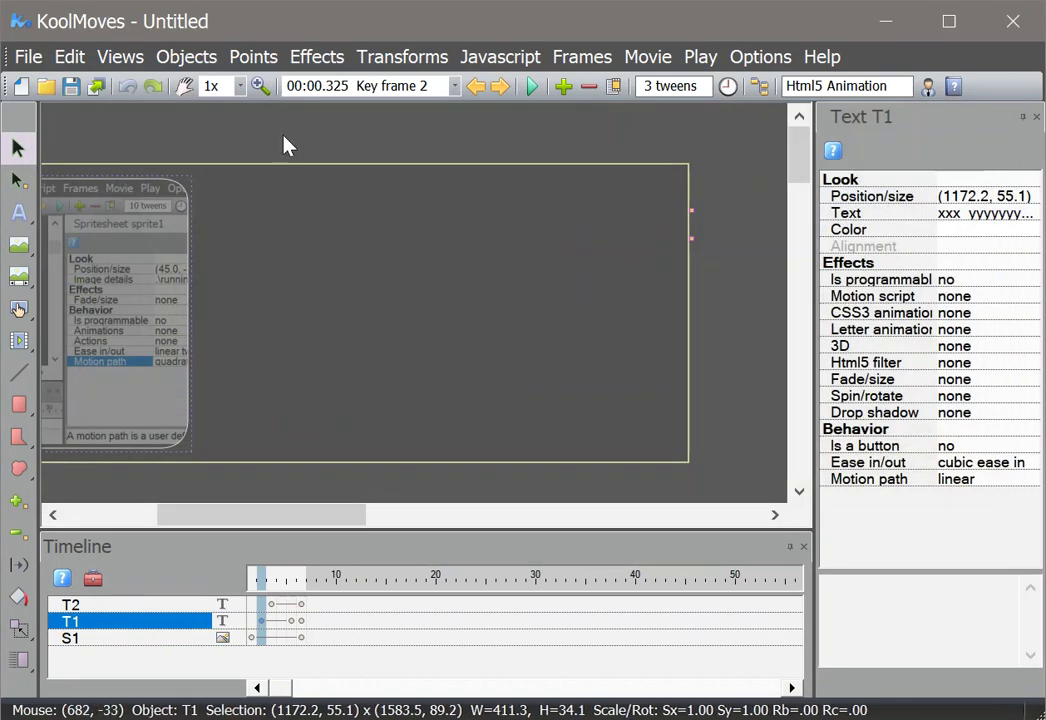
pyautogui.click(29, 58)
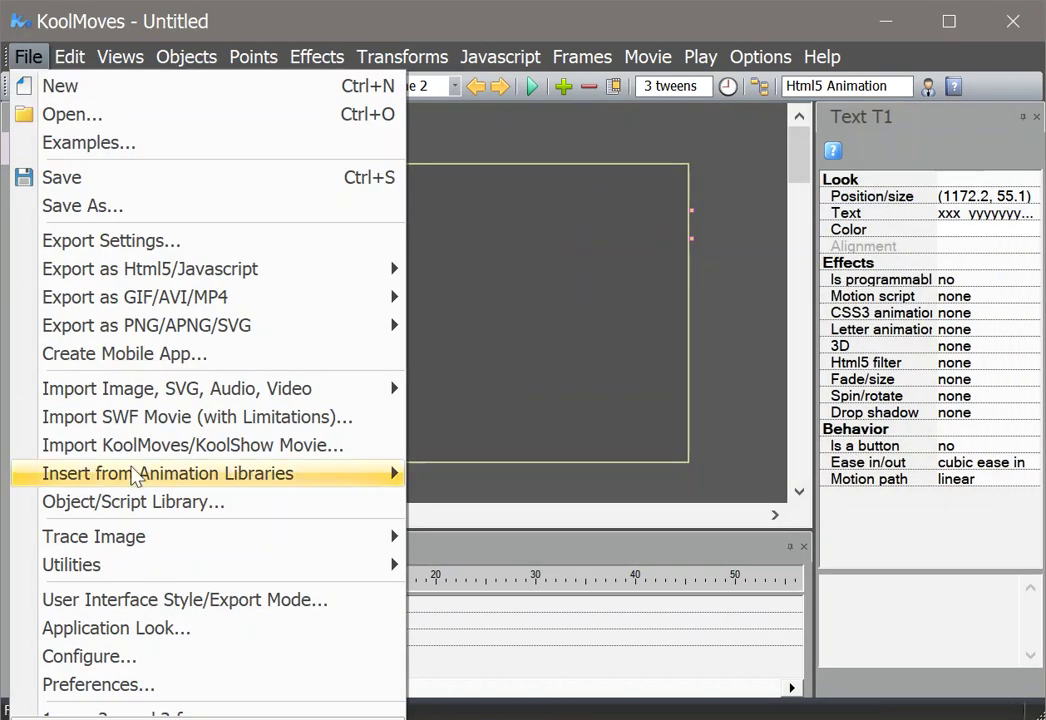
pyautogui.scroll(-3, 130, 470)
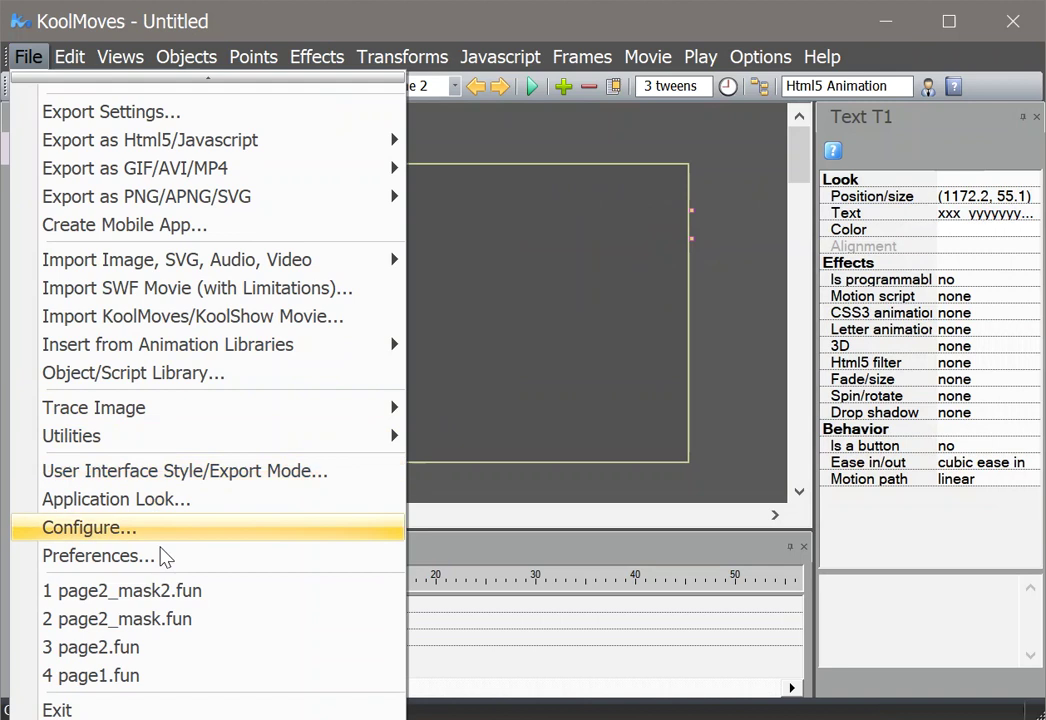
pyautogui.click(150, 677)
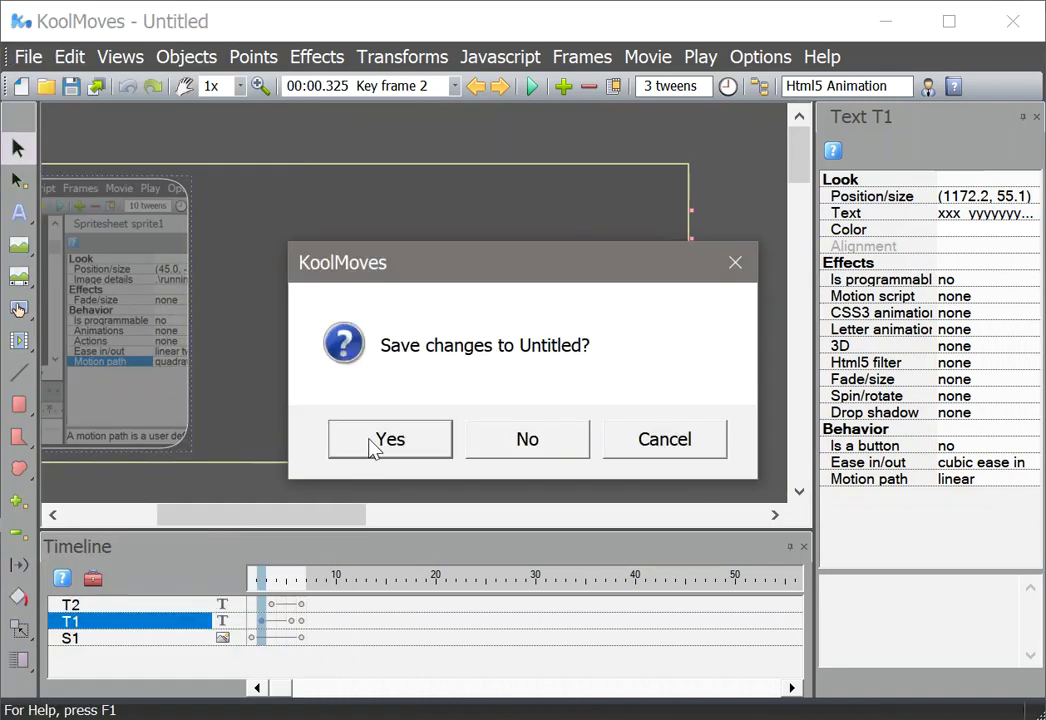
pyautogui.click(372, 446)
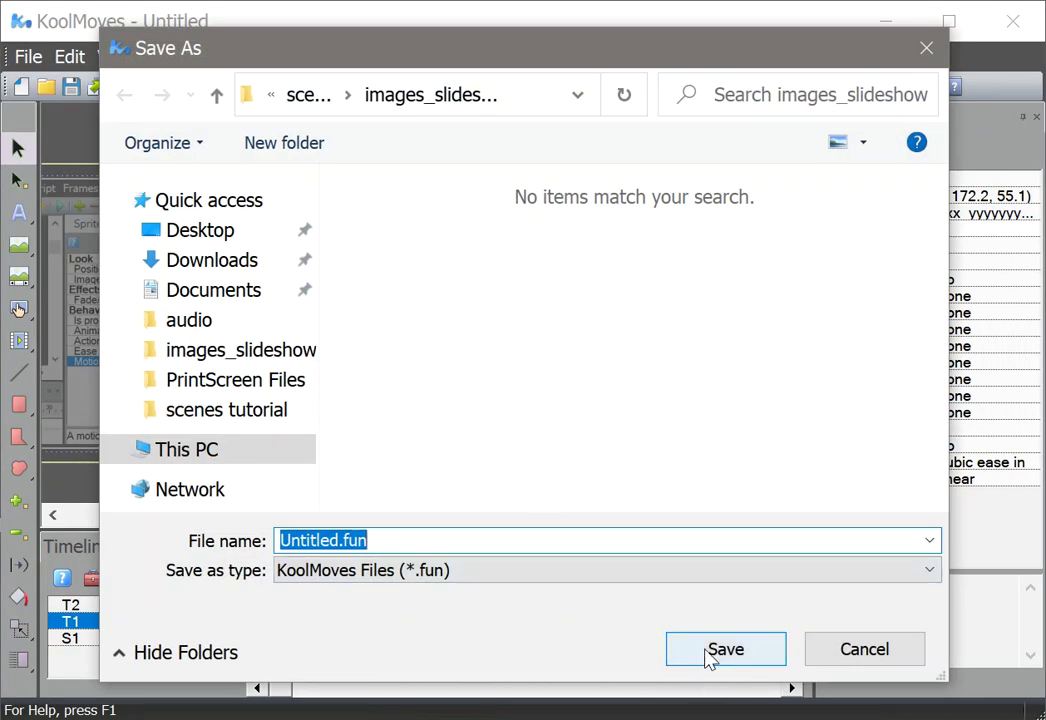
pyautogui.click(845, 660)
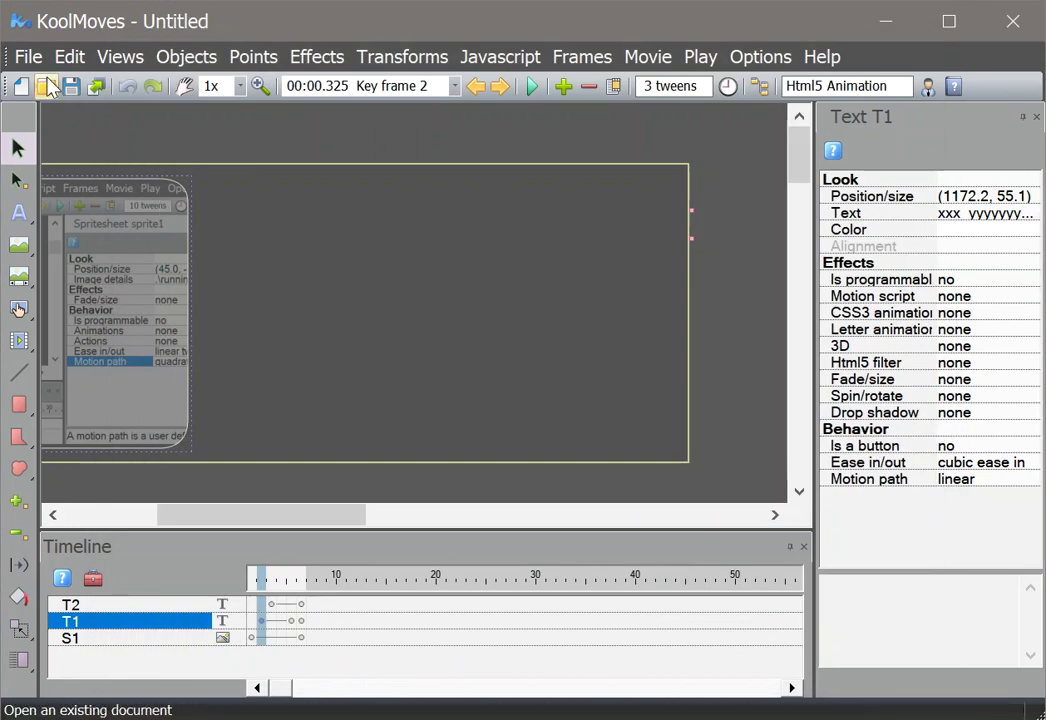
# Step: Save the movie as page1.fun in the scenes tutorial folder, replacing the existing file
pyautogui.click(30, 60)
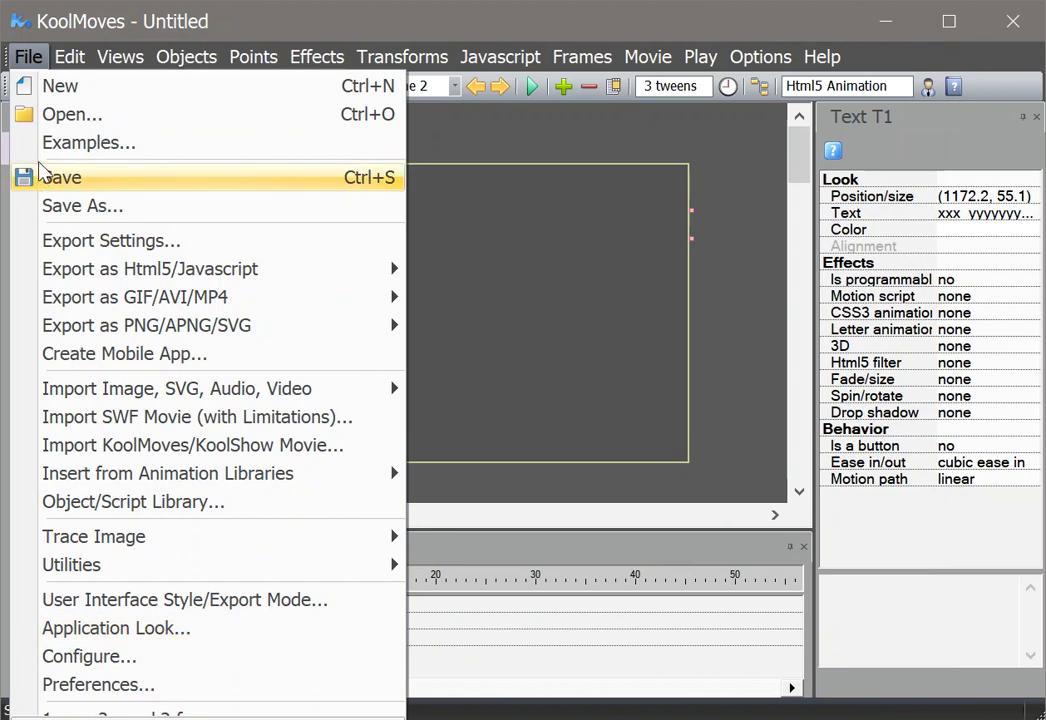
pyautogui.click(72, 210)
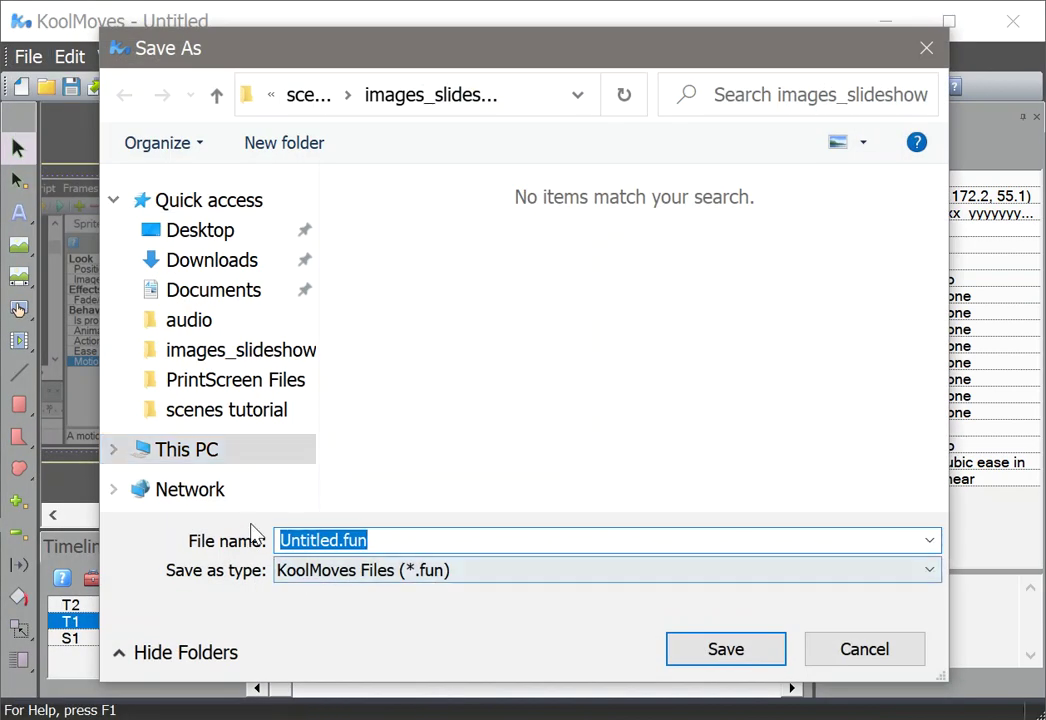
pyautogui.click(312, 95)
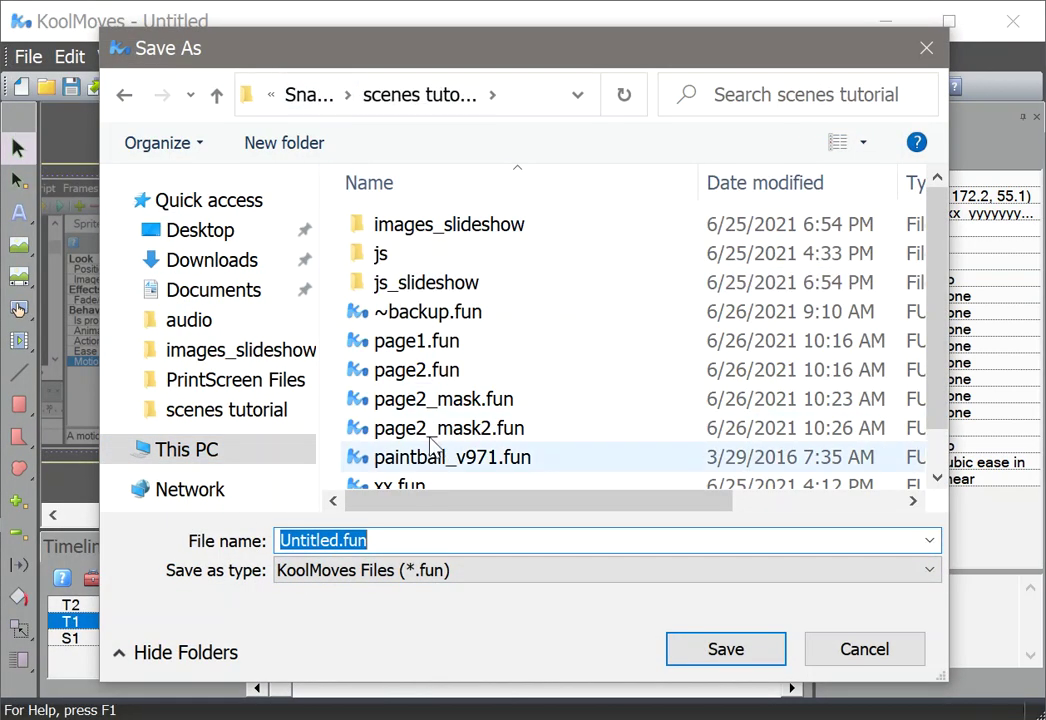
pyautogui.click(408, 340)
pyautogui.click(691, 651)
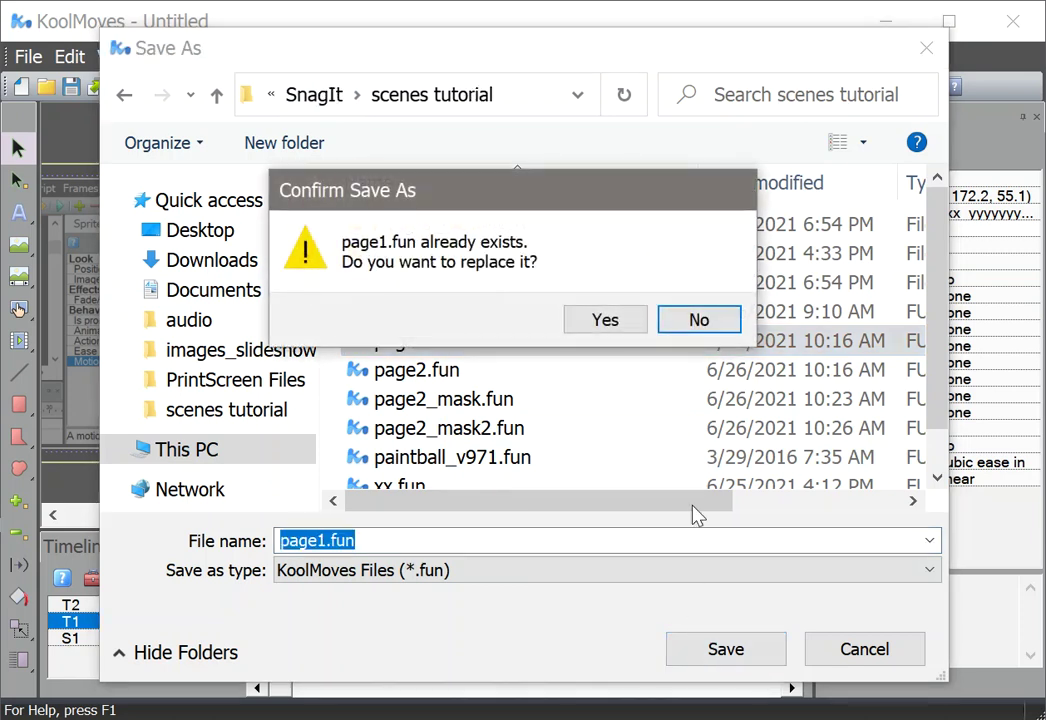
pyautogui.click(620, 330)
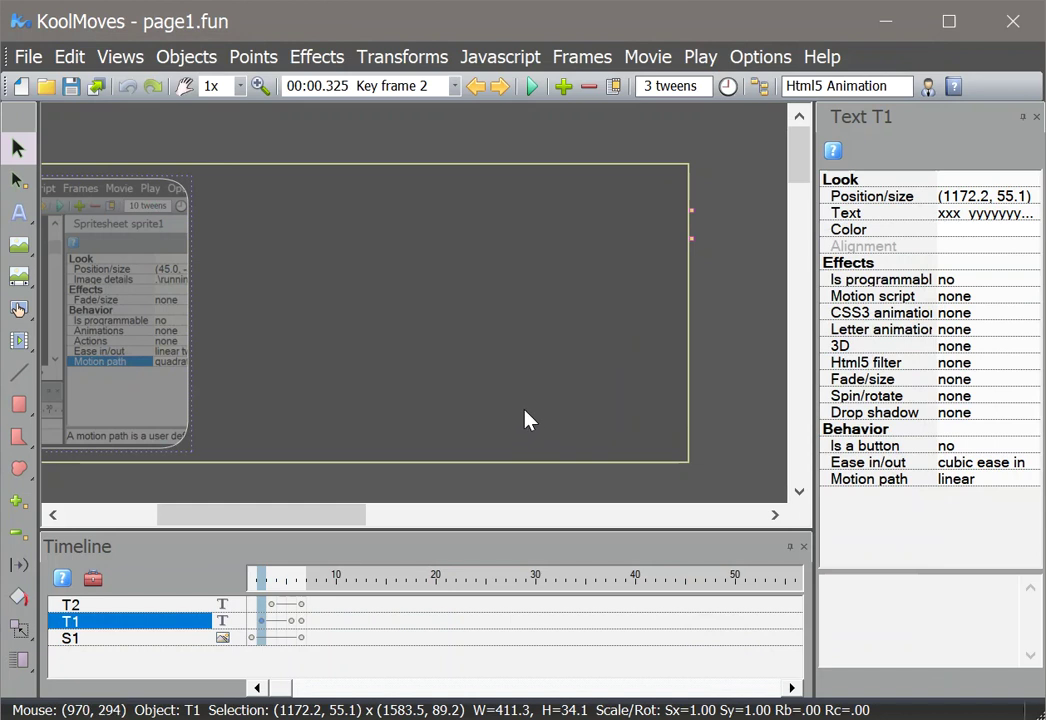
# Step: Save the movie under the name page2.fun in the scenes tutorial folder, replacing the existing file
pyautogui.click(33, 59)
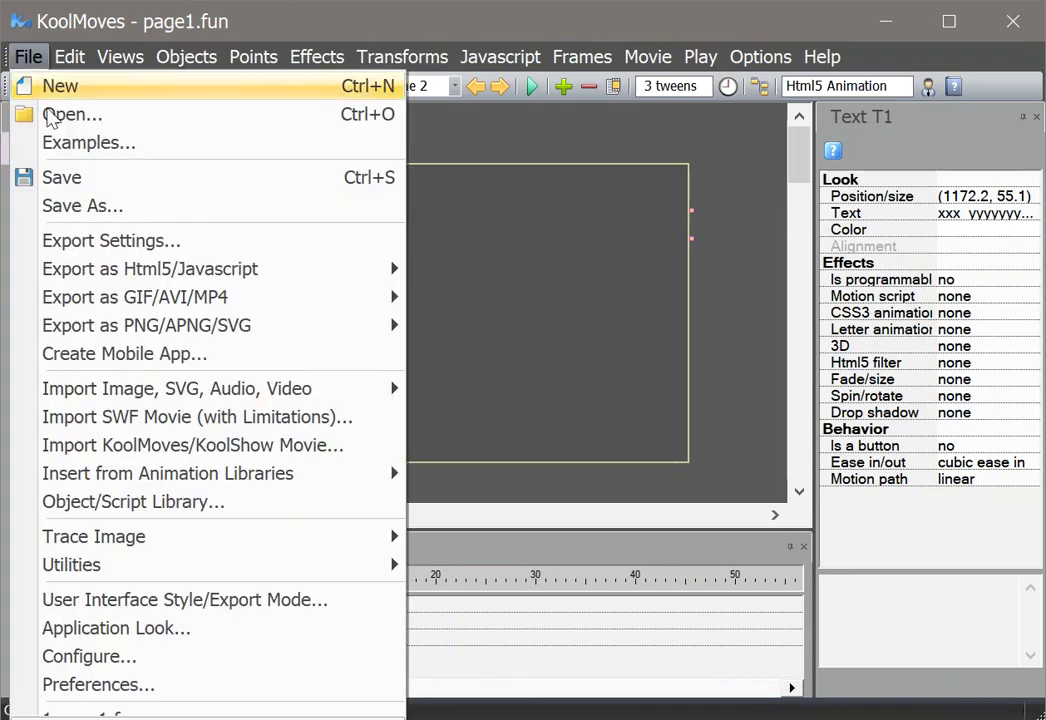
pyautogui.click(98, 206)
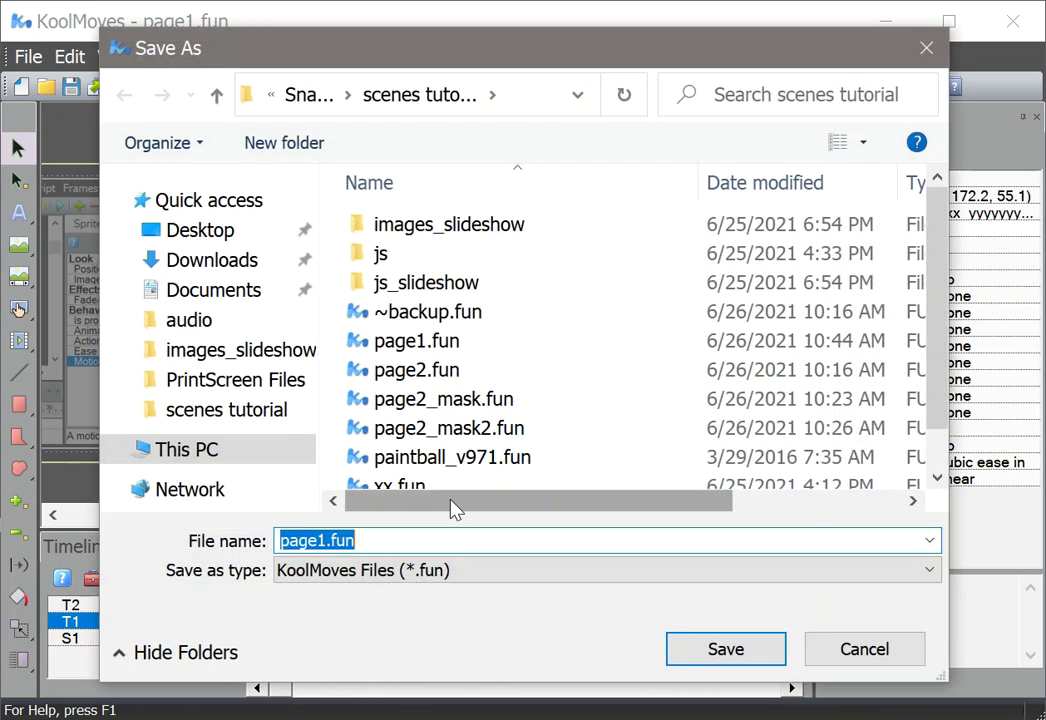
pyautogui.click(357, 370)
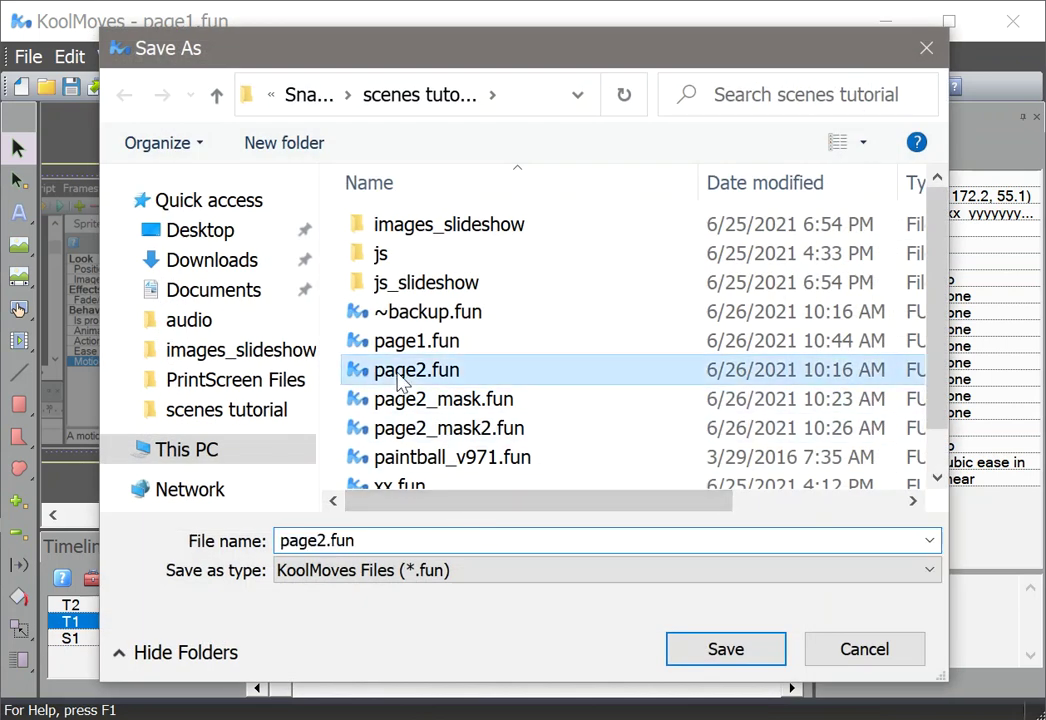
pyautogui.click(693, 652)
pyautogui.click(601, 318)
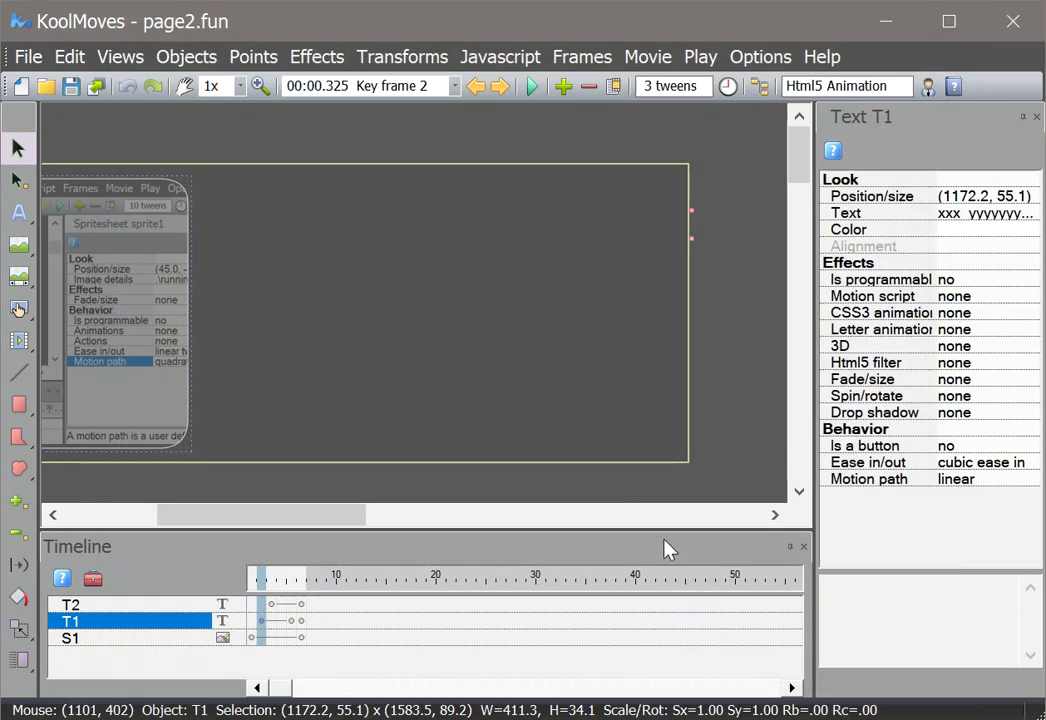
# Step: Rename the image shape S1 to sky
pyautogui.moveTo(275, 514); pyautogui.dragTo(245, 540)
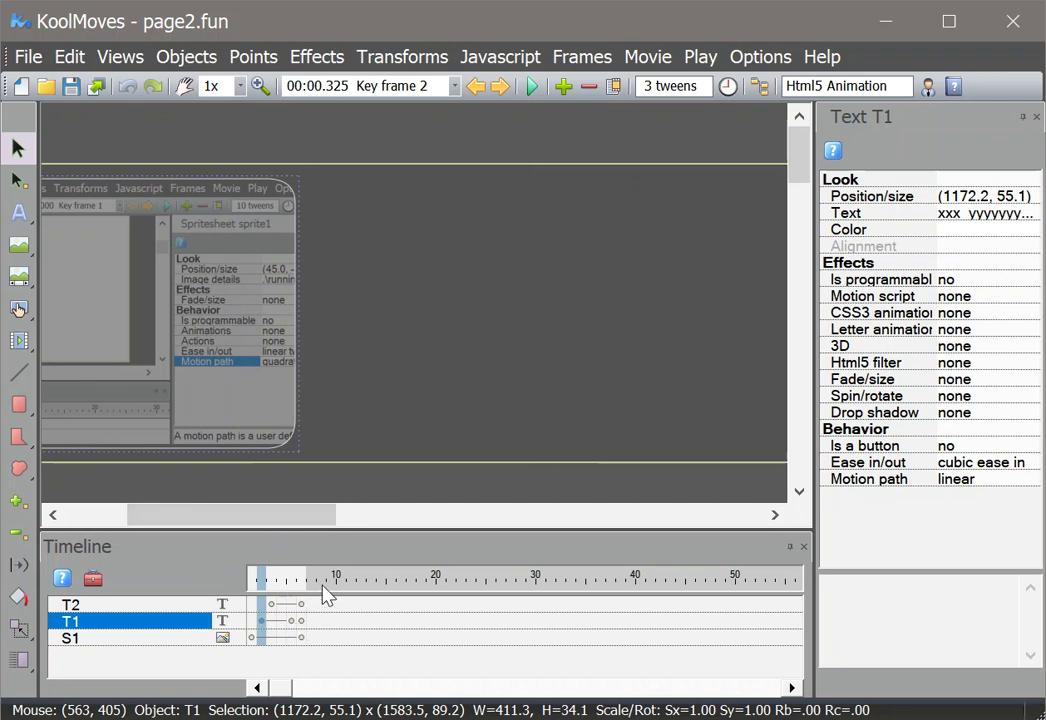
pyautogui.moveTo(322, 515); pyautogui.dragTo(243, 516)
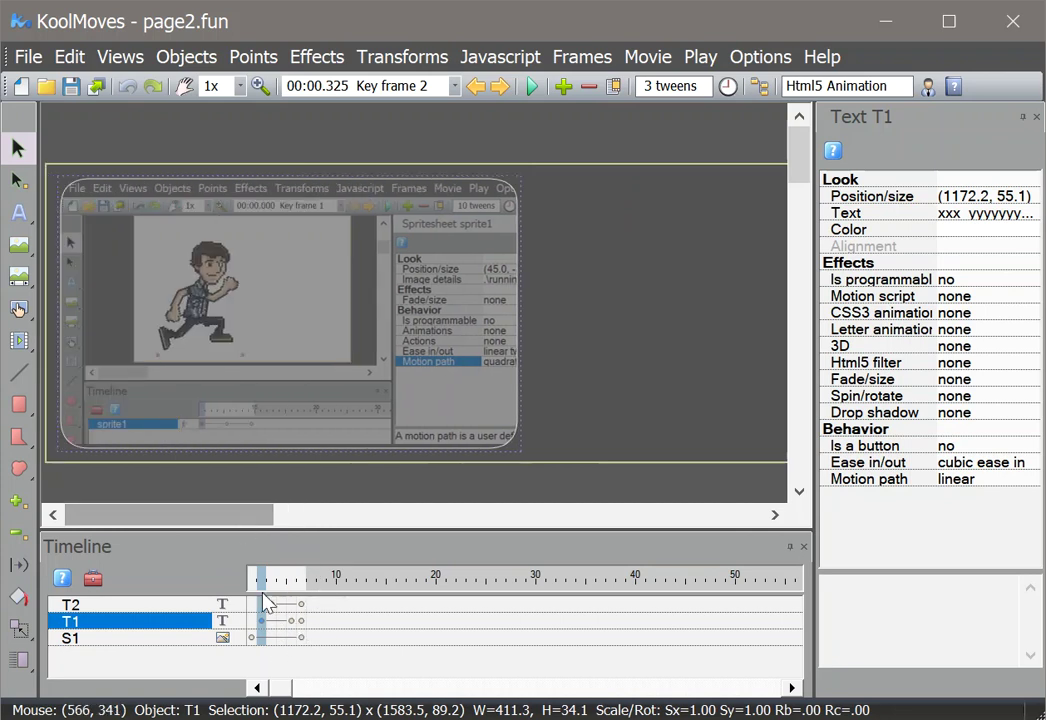
pyautogui.click(226, 650)
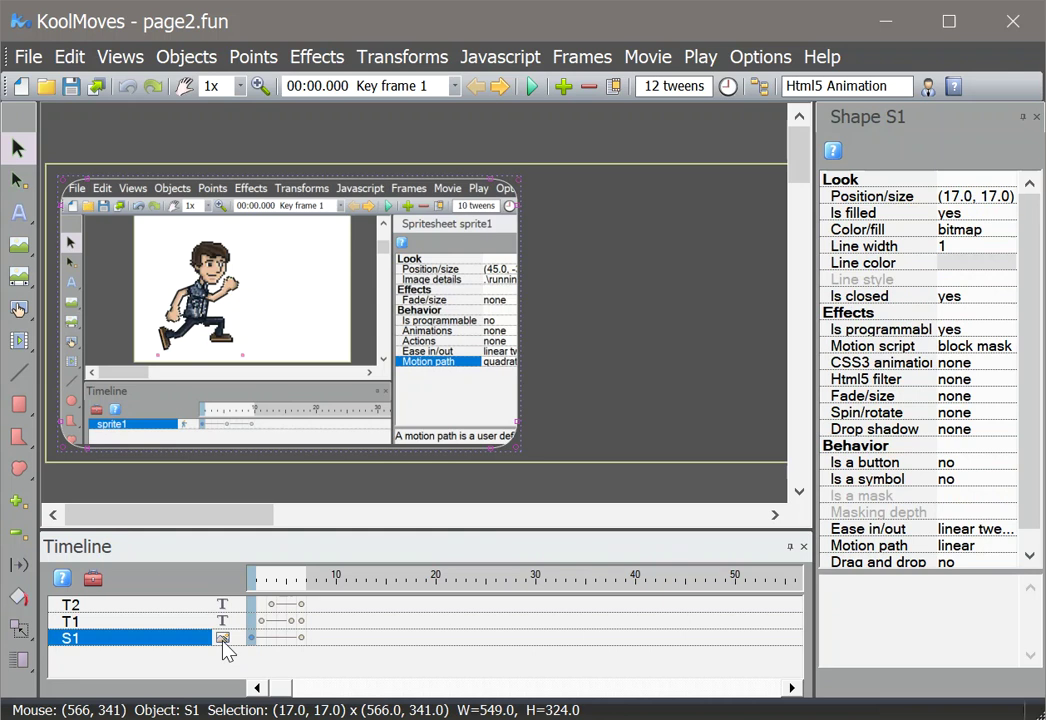
pyautogui.rightClick(185, 648)
pyautogui.click(236, 354)
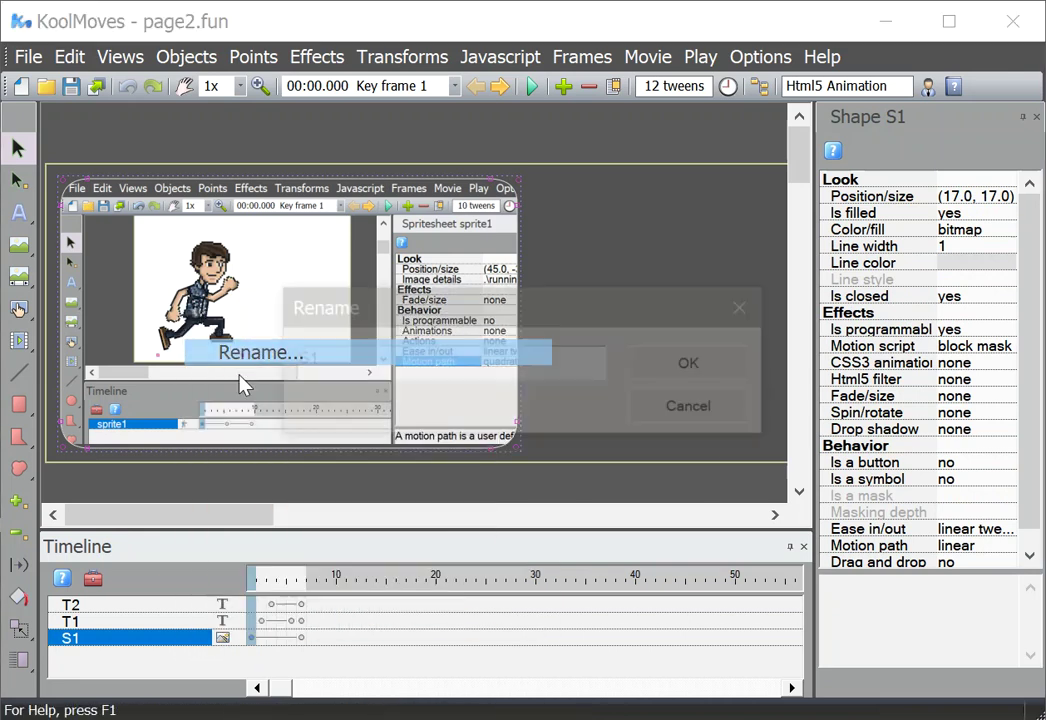
pyautogui.moveTo(318, 359); pyautogui.dragTo(293, 357)
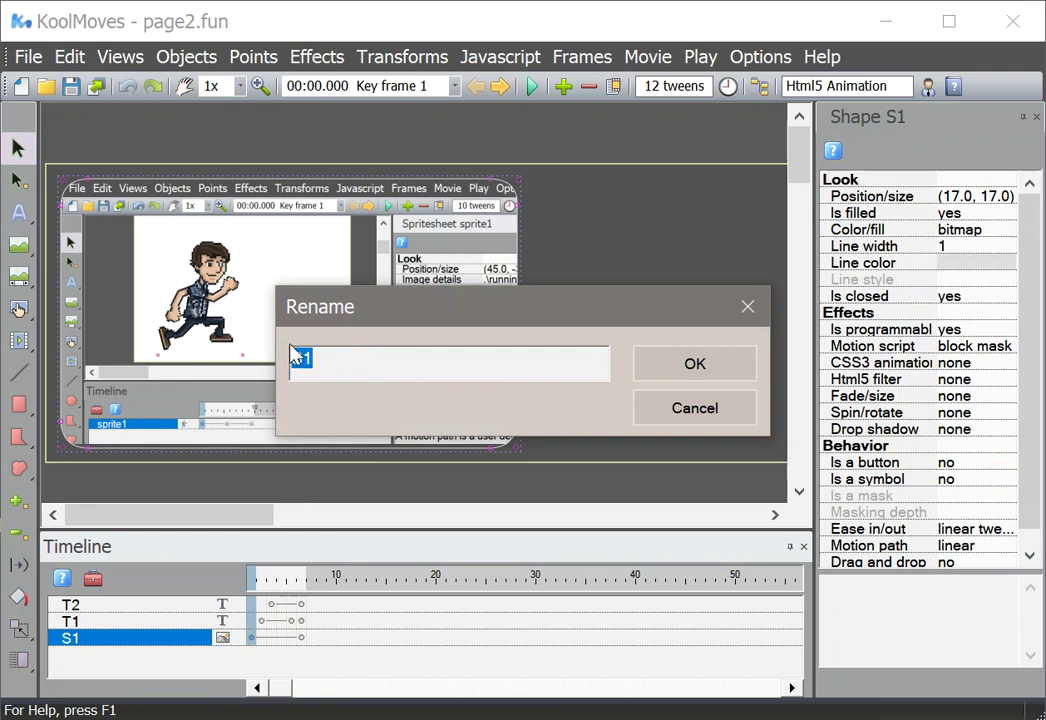
pyautogui.write('sky')
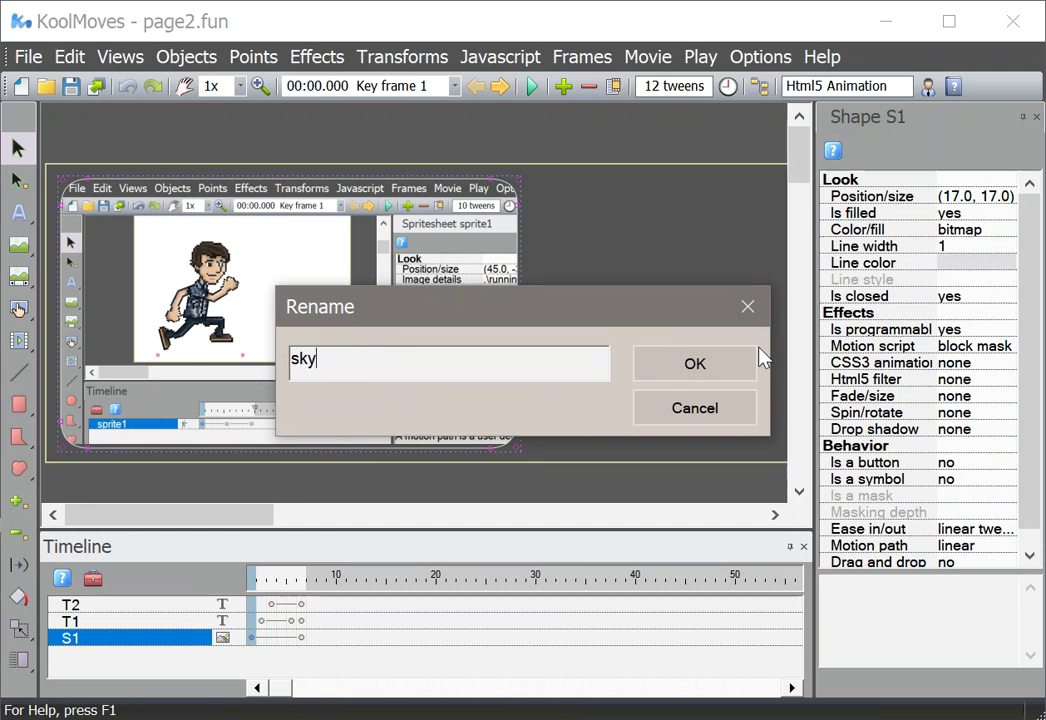
pyautogui.click(742, 369)
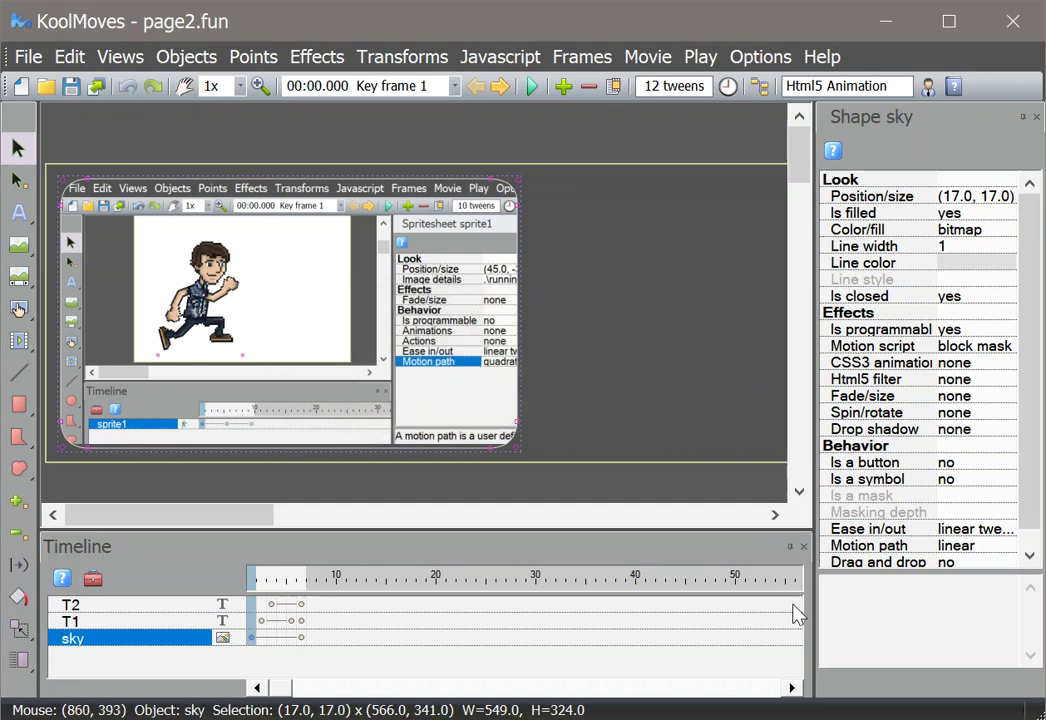
# Step: Remove the Block Mask motion script from the sky shape at key frame 1 by choosing No effect
pyautogui.click(317, 56)
pyautogui.click(366, 141)
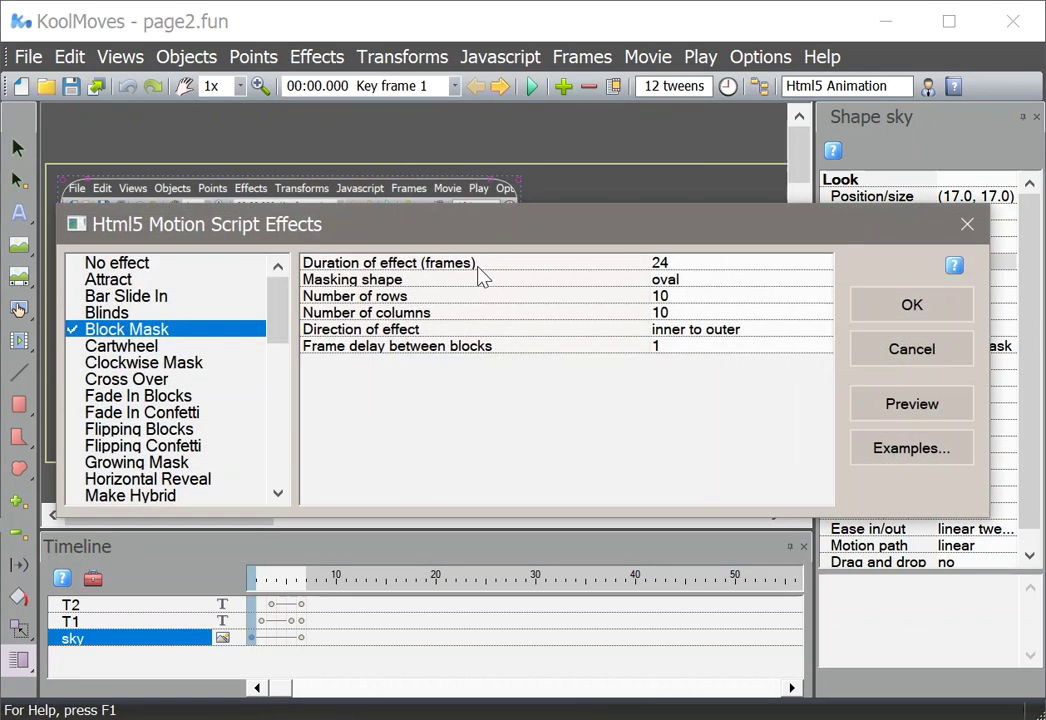
pyautogui.click(180, 264)
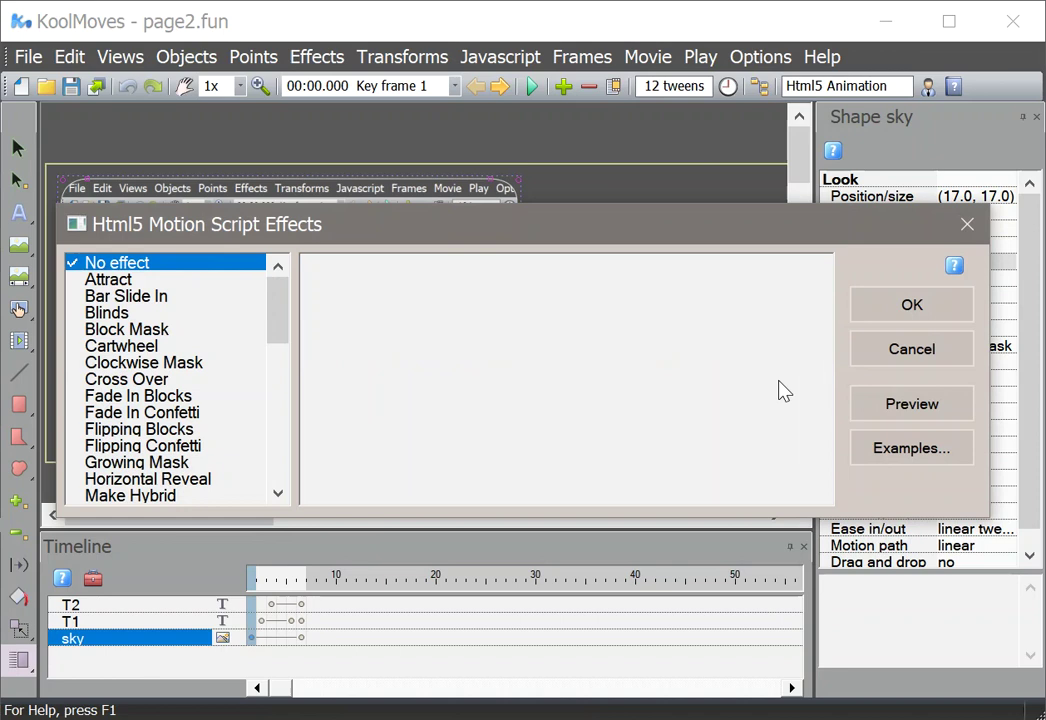
pyautogui.click(888, 310)
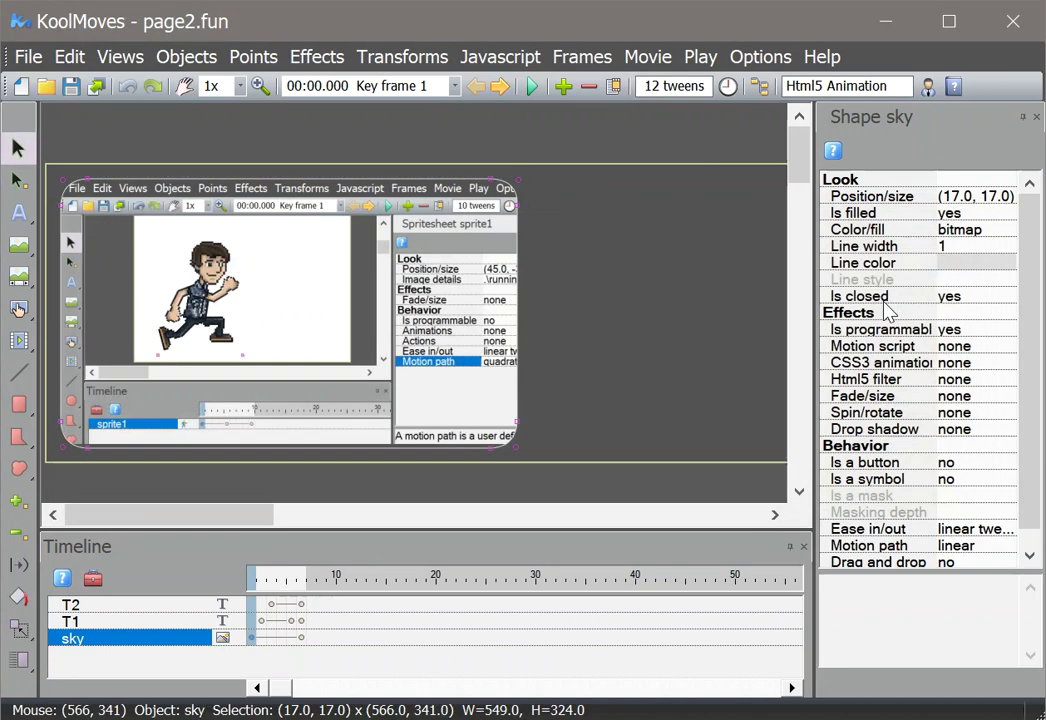
# Step: Delete the sky shape at key frame 6 and fill it at key frame 1 with solid light blue #99CCFF
pyautogui.click(300, 641)
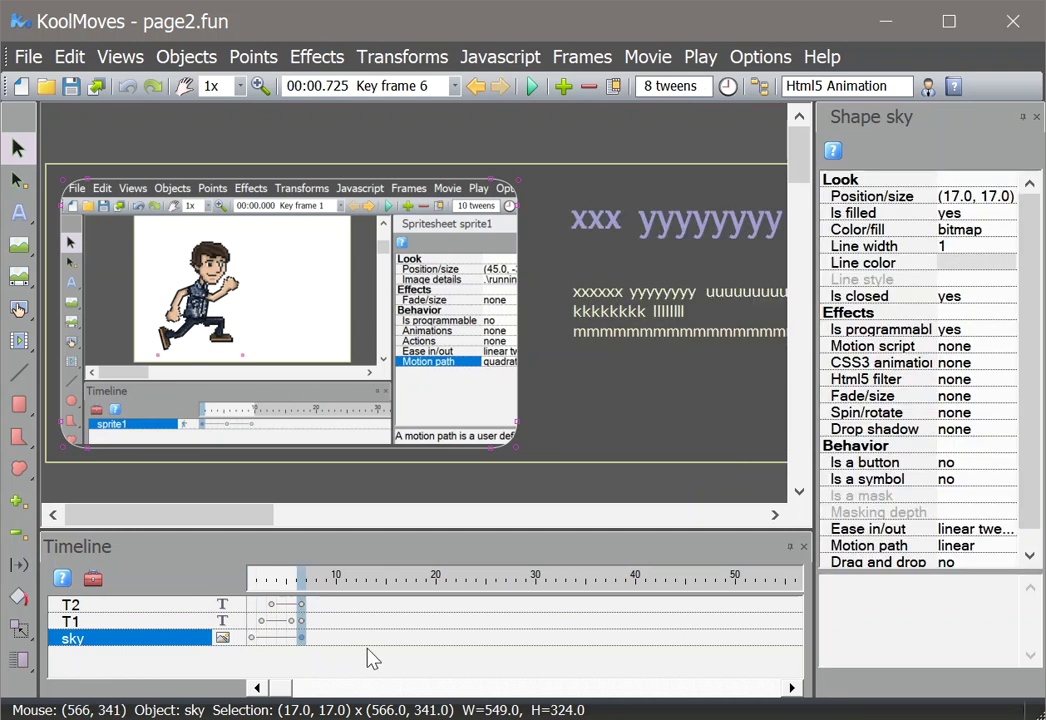
pyautogui.press('Delete')
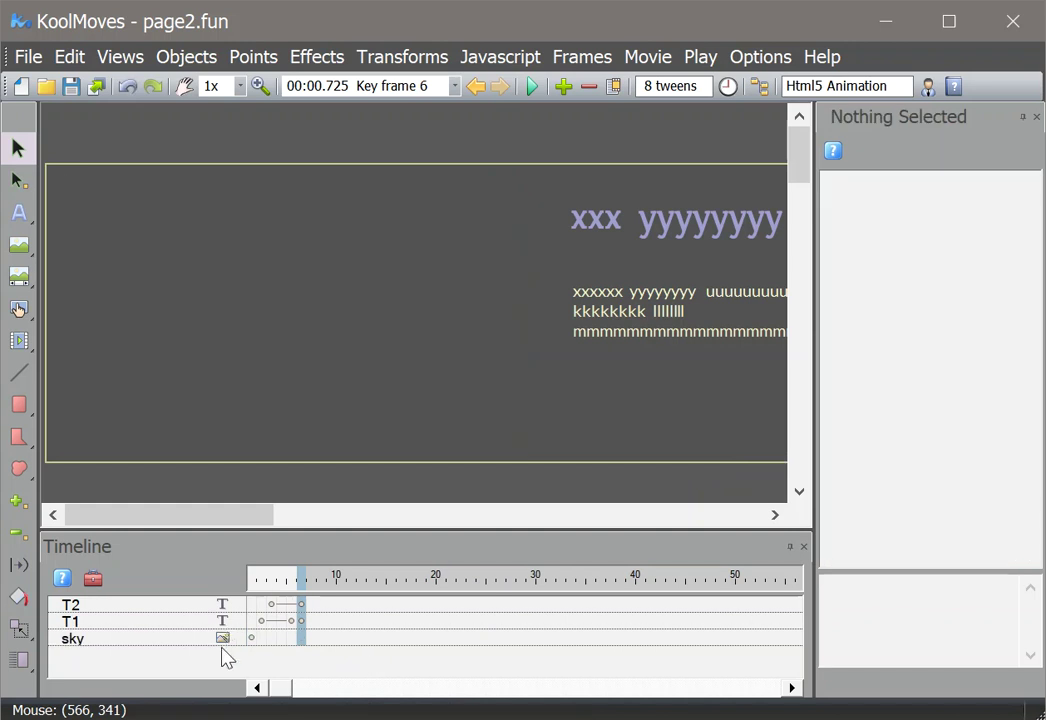
pyautogui.click(224, 642)
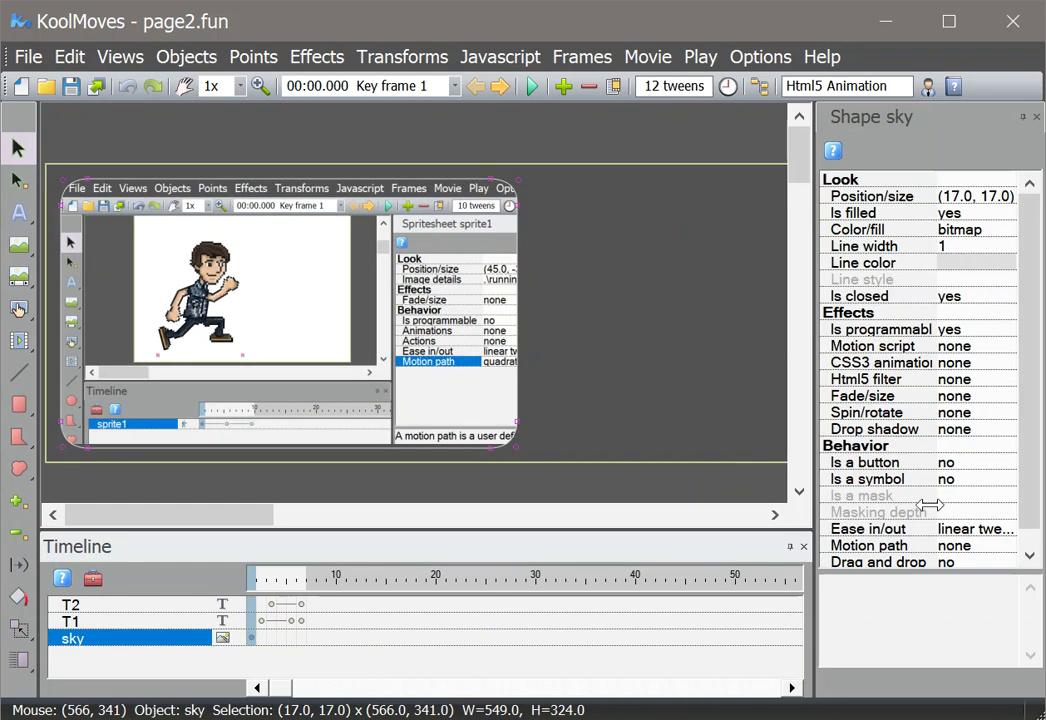
pyautogui.click(1006, 230)
pyautogui.click(1011, 229)
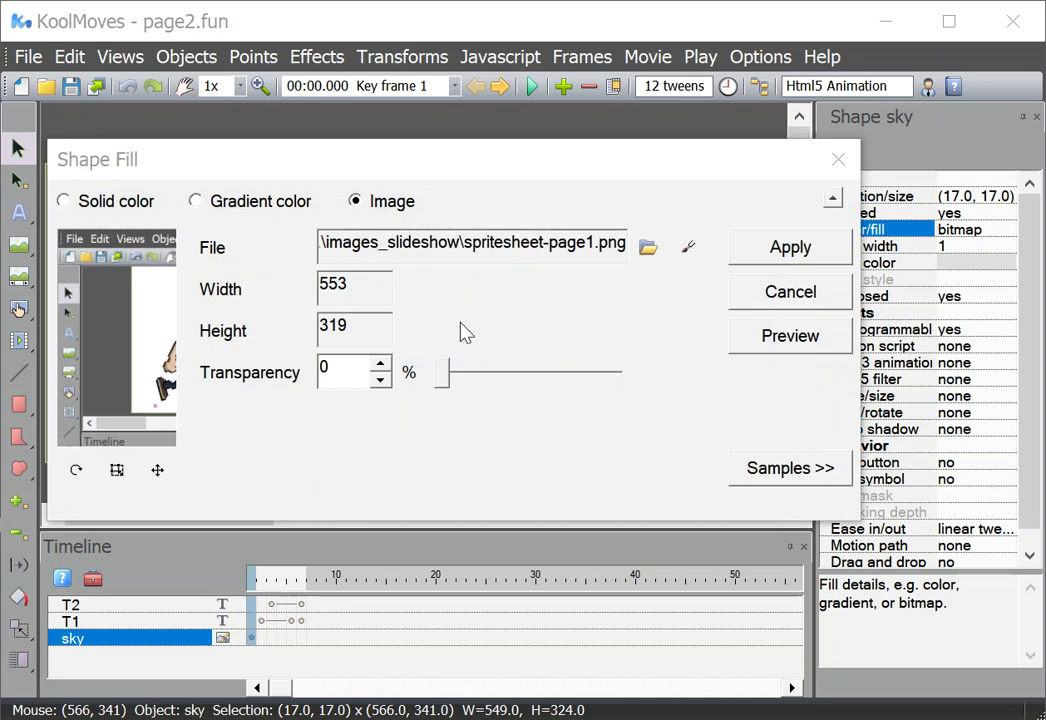
pyautogui.click(66, 201)
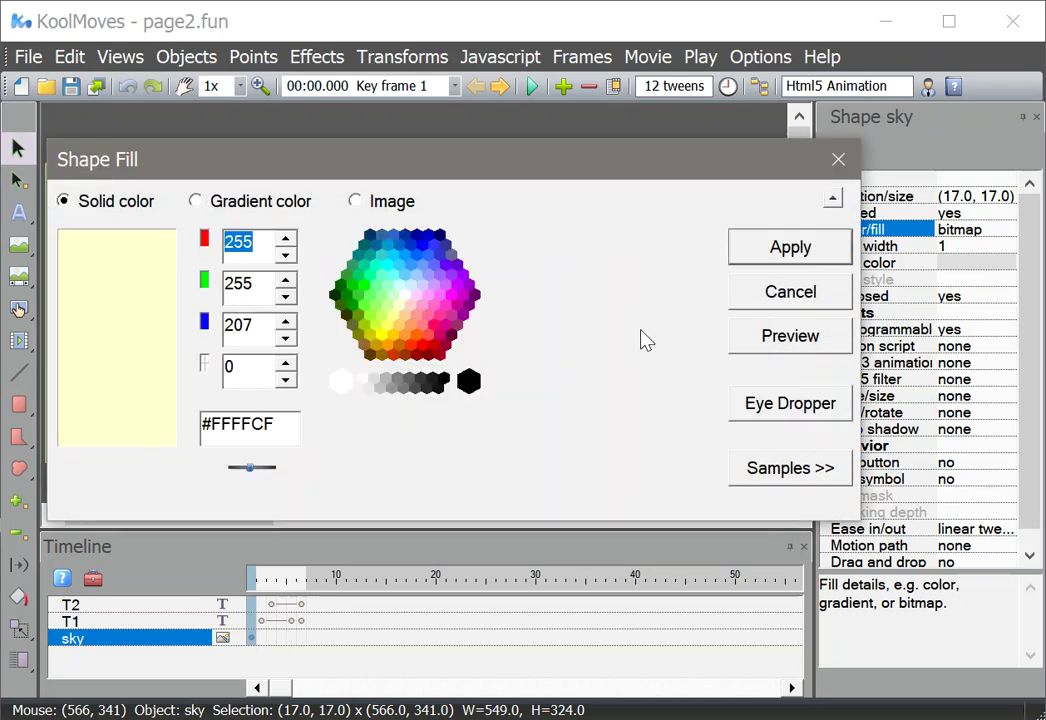
pyautogui.click(424, 268)
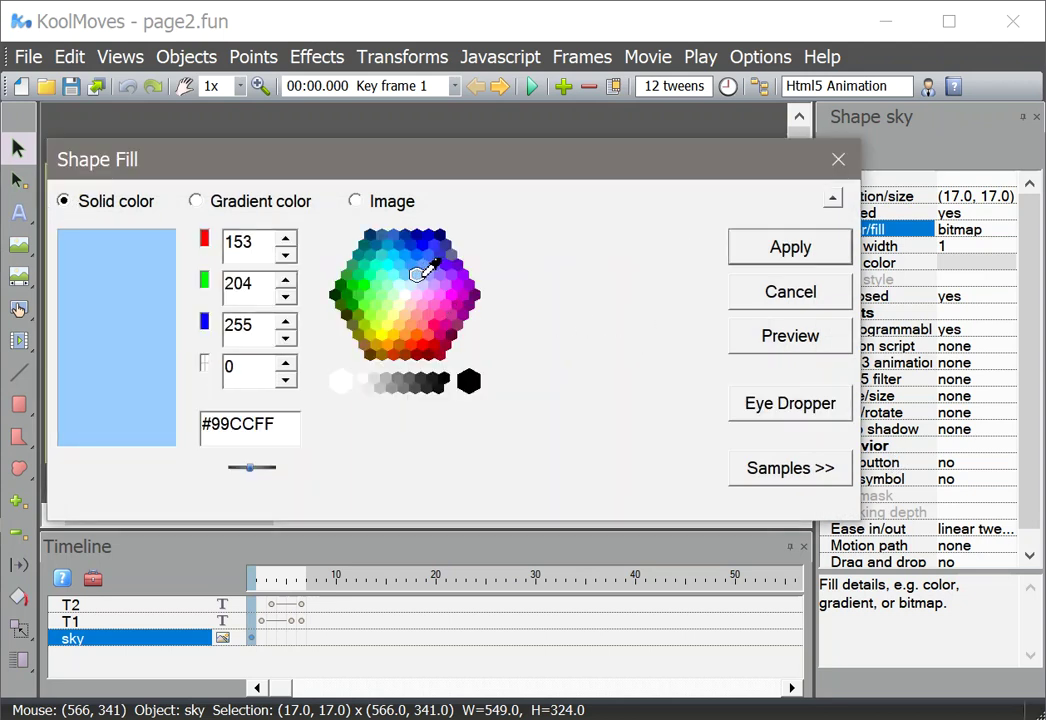
pyautogui.click(772, 250)
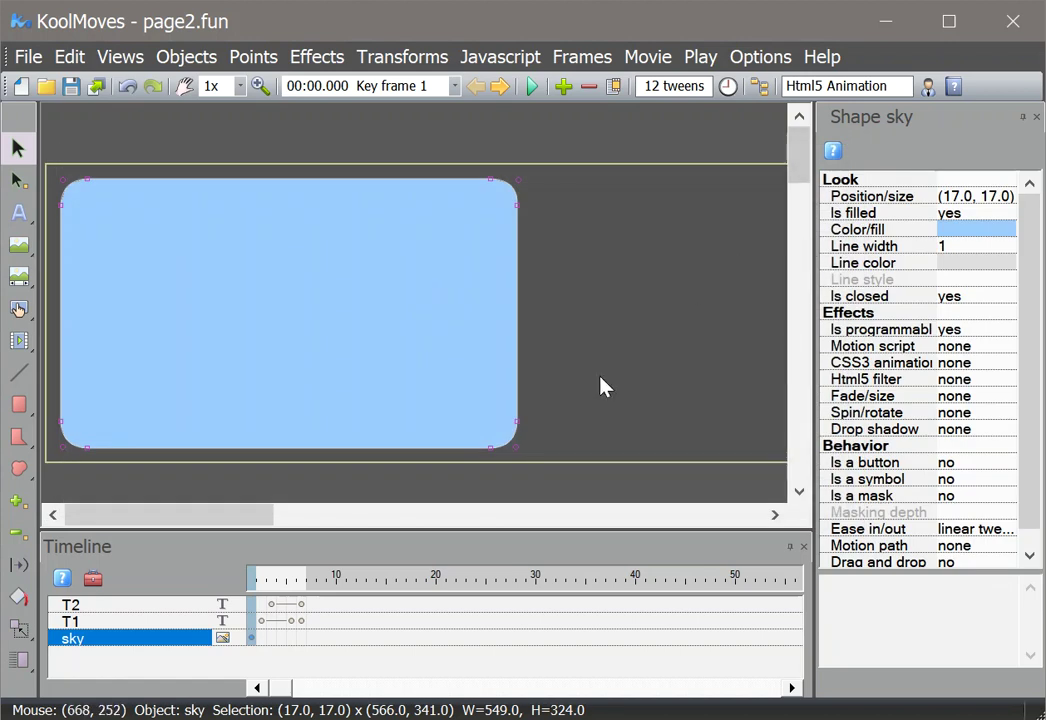
pyautogui.click(349, 59)
pyautogui.click(329, 60)
pyautogui.click(325, 58)
pyautogui.moveTo(612, 62)
pyautogui.click(817, 30)
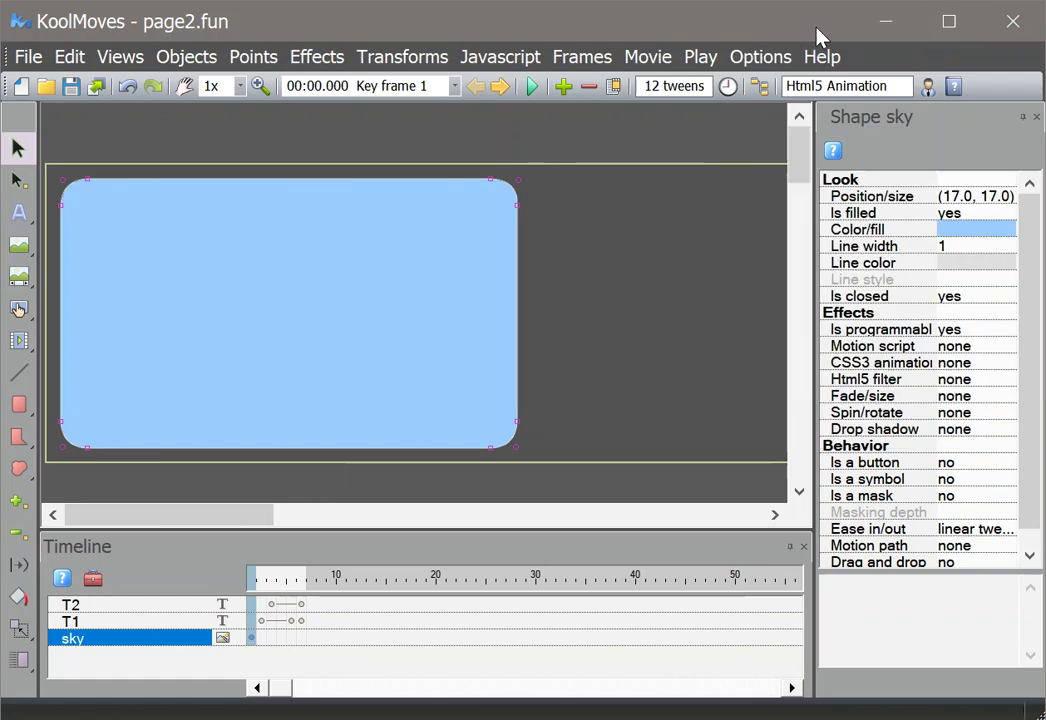
# Step: Extend the recoloured sky shape from key frame 1 to key frame 6
pyautogui.rightClick(303, 647)
pyautogui.click(334, 655)
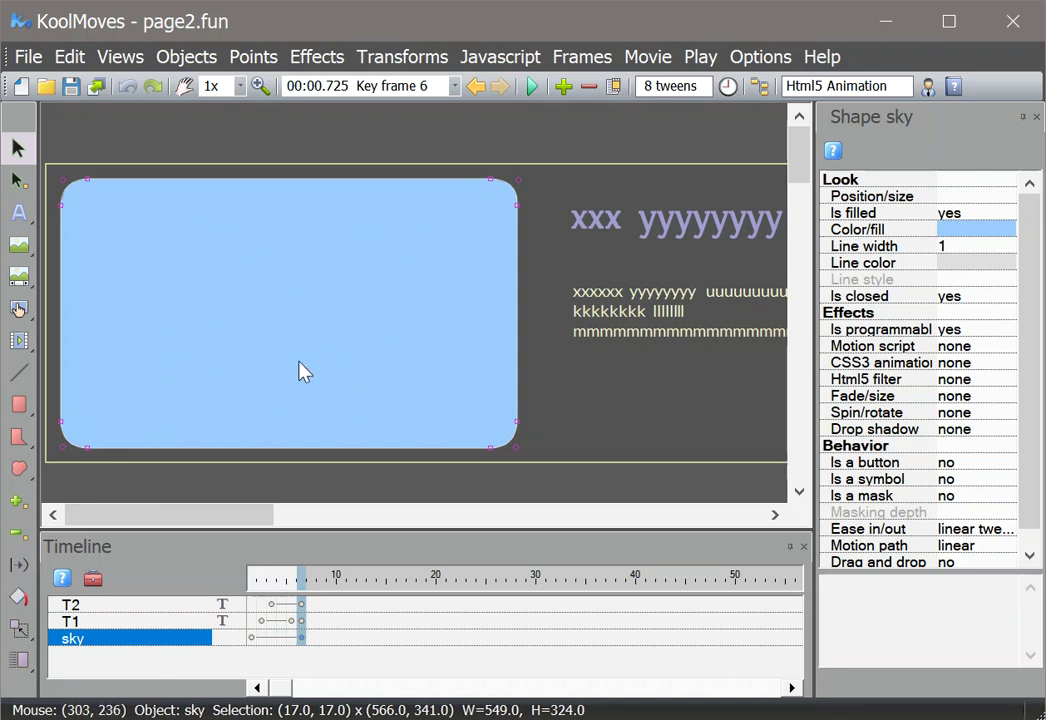
# Step: Add an empty movie clip at key frame 6 and import the movie paintball_v971.fun from the scenes tutorial folder into it
pyautogui.click(17, 338)
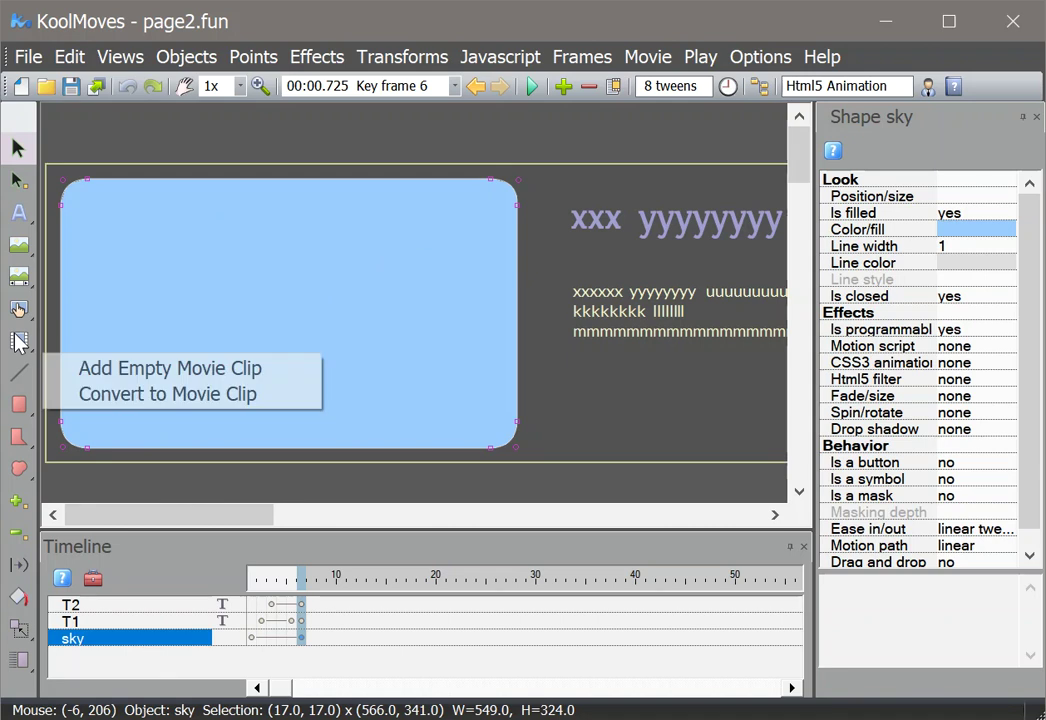
pyautogui.click(88, 378)
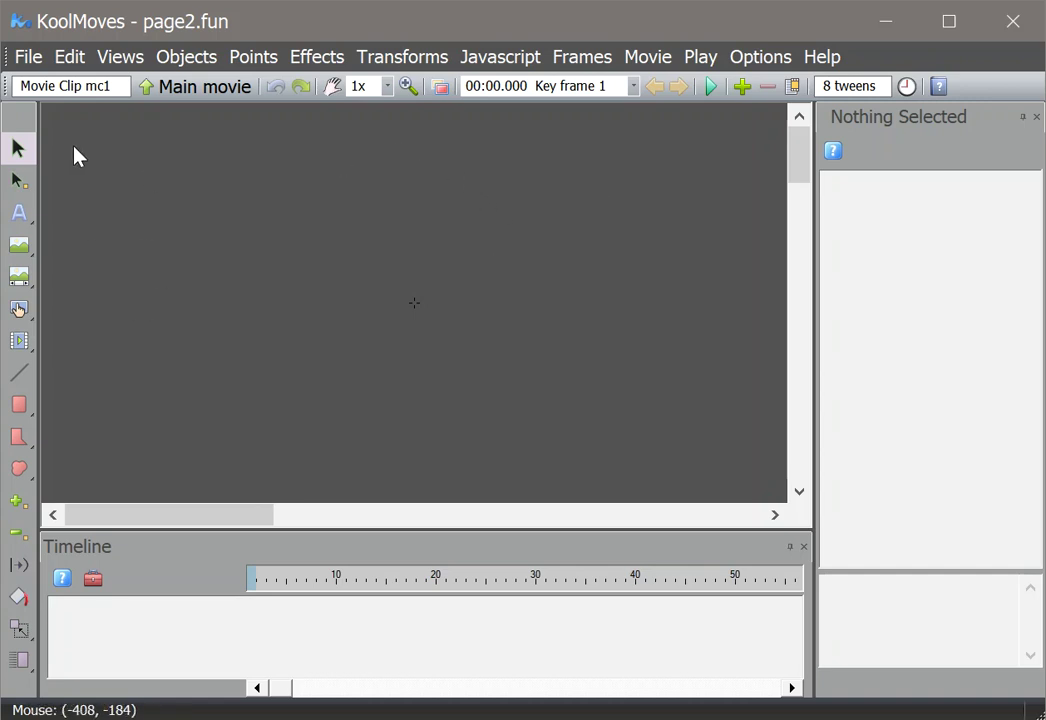
pyautogui.click(28, 56)
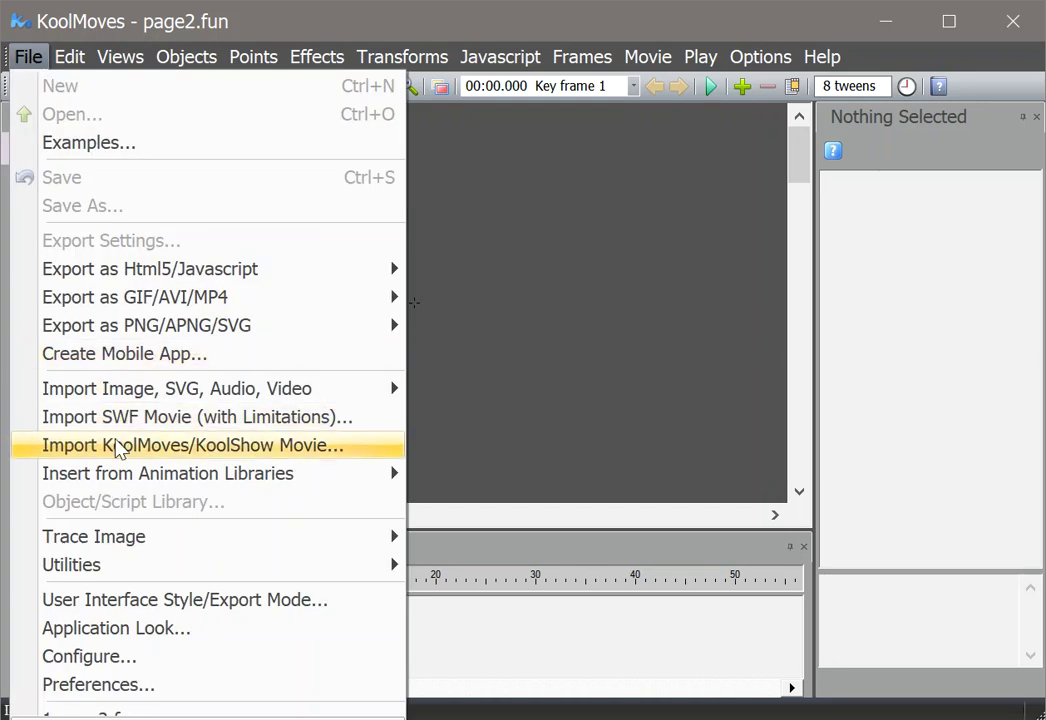
pyautogui.click(125, 455)
pyautogui.click(346, 355)
pyautogui.click(340, 325)
pyautogui.click(580, 465)
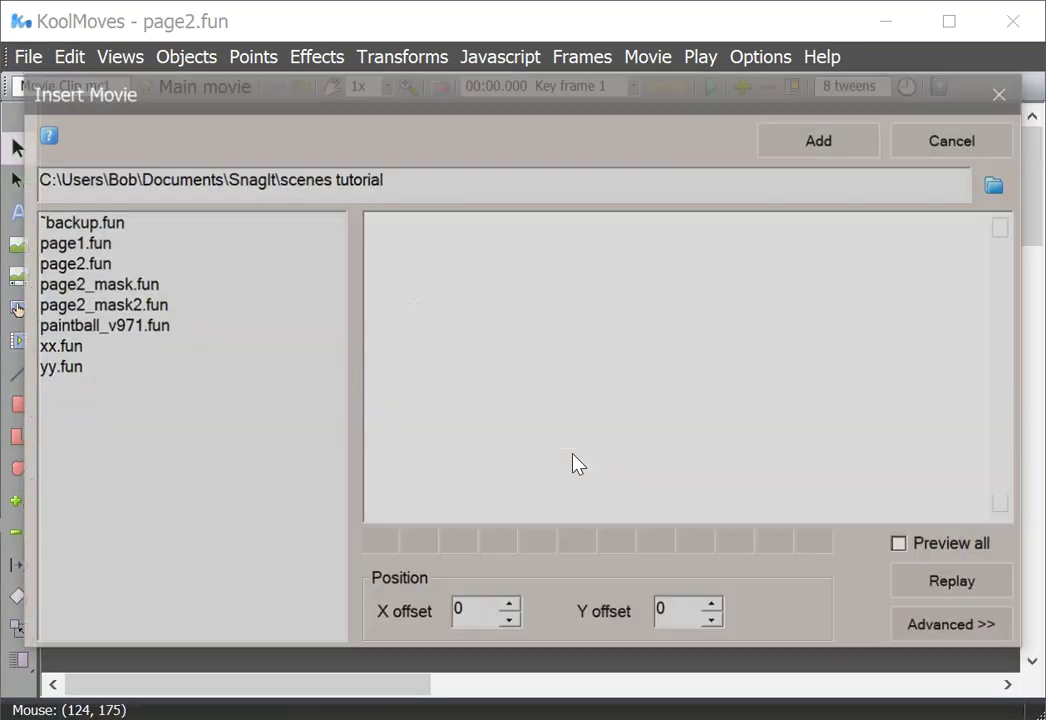
pyautogui.click(138, 328)
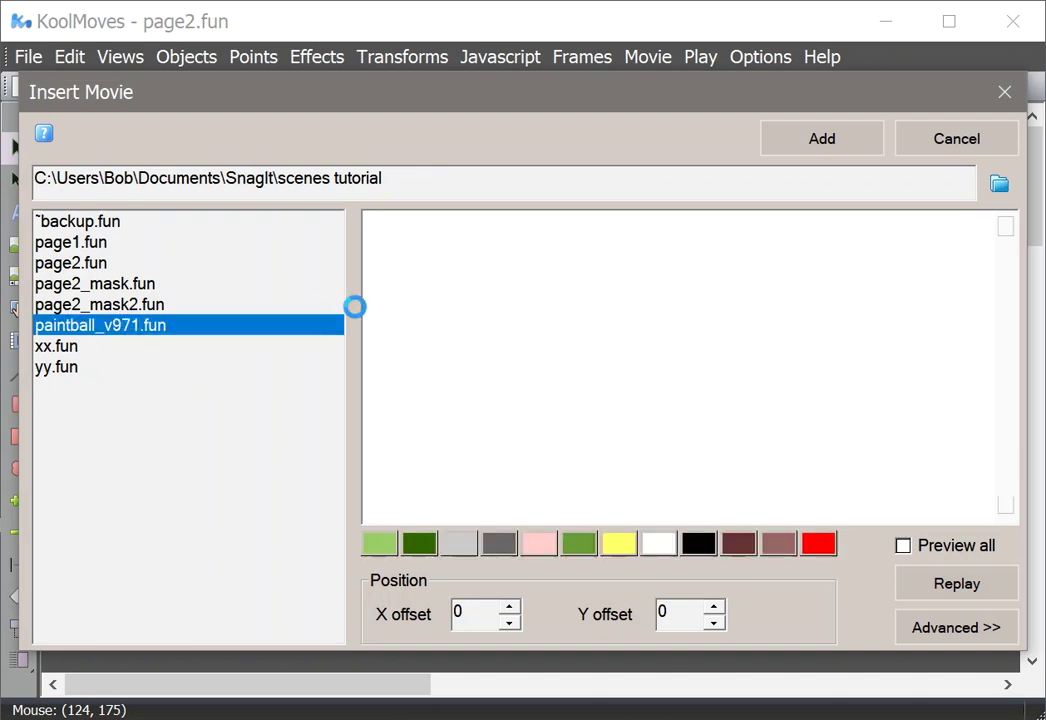
pyautogui.click(854, 146)
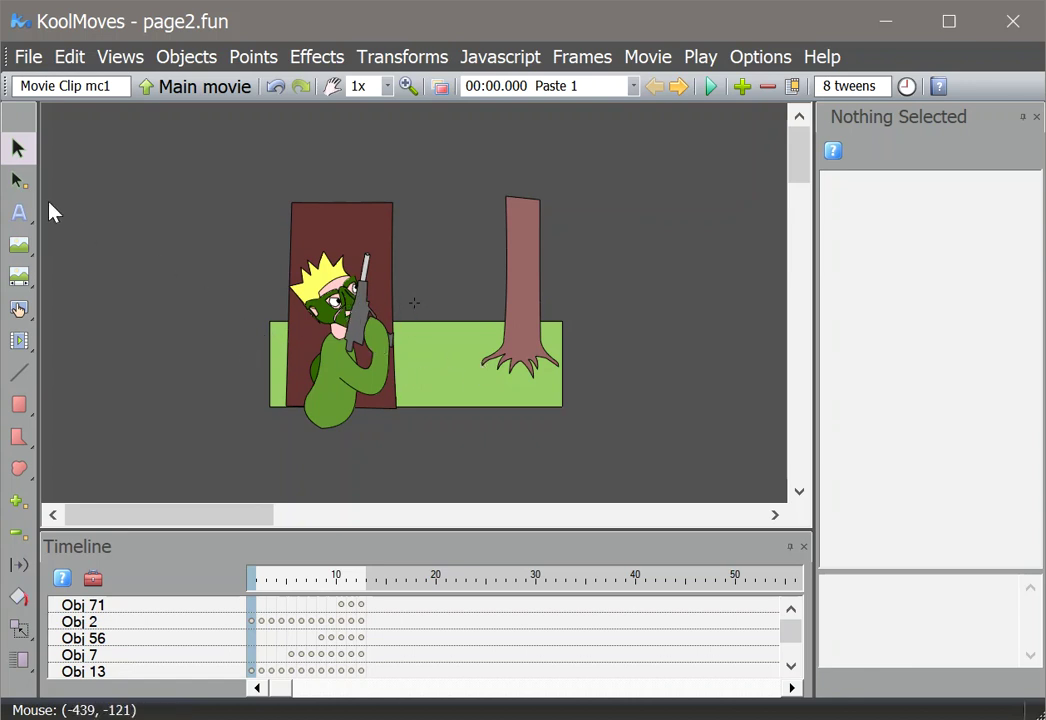
# Step: Set the selection scope to all frames and stretch the green ground rectangle leftward by moving its two left corner points
pyautogui.click(187, 57)
pyautogui.moveTo(262, 115)
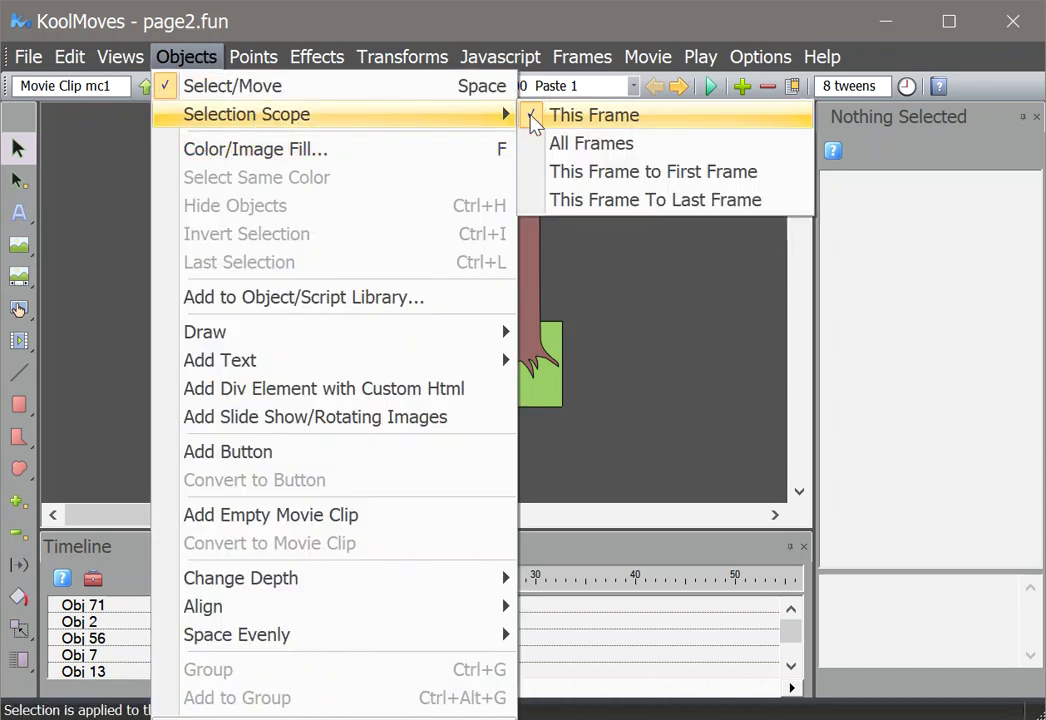
pyautogui.click(548, 146)
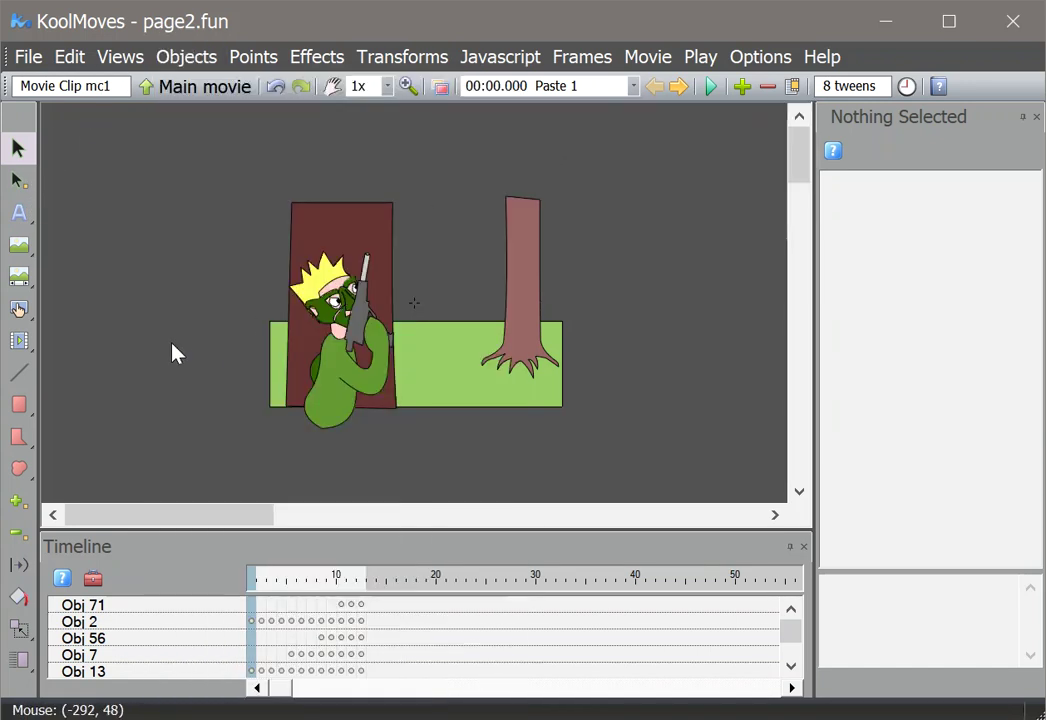
pyautogui.click(20, 180)
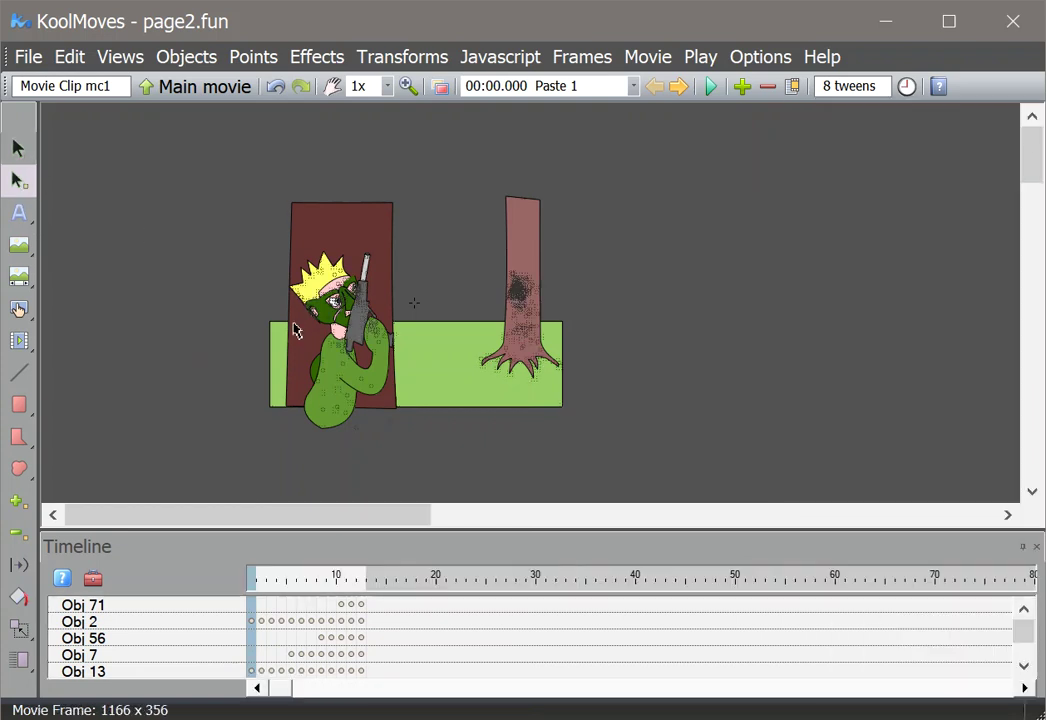
pyautogui.moveTo(278, 347); pyautogui.dragTo(278, 419)
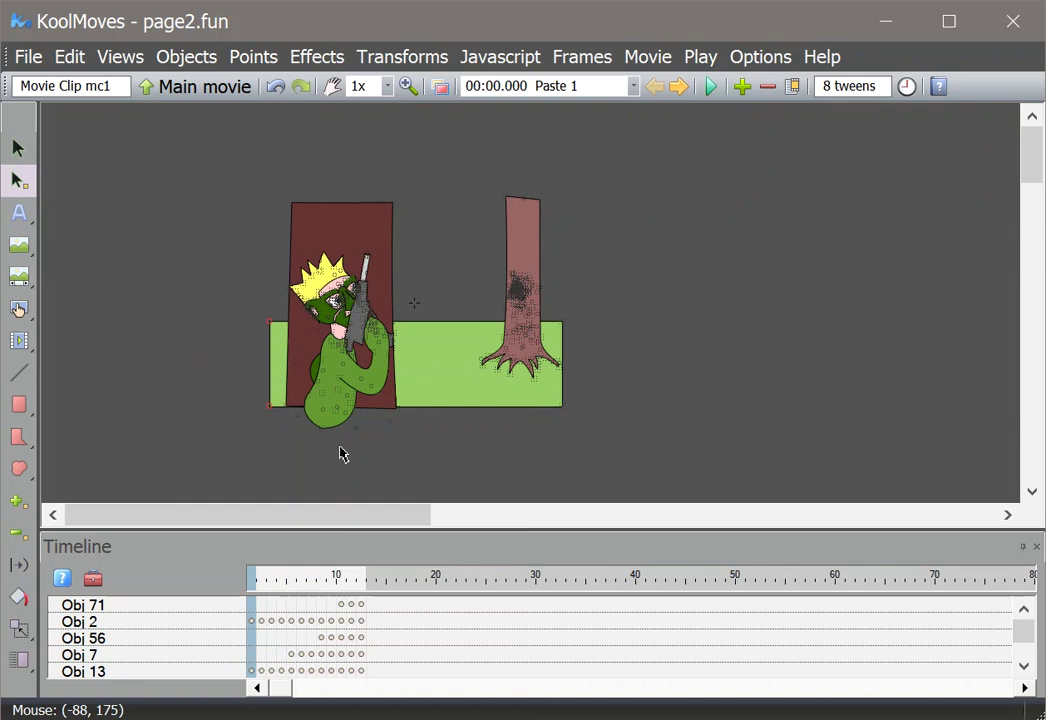
pyautogui.press('Delete')
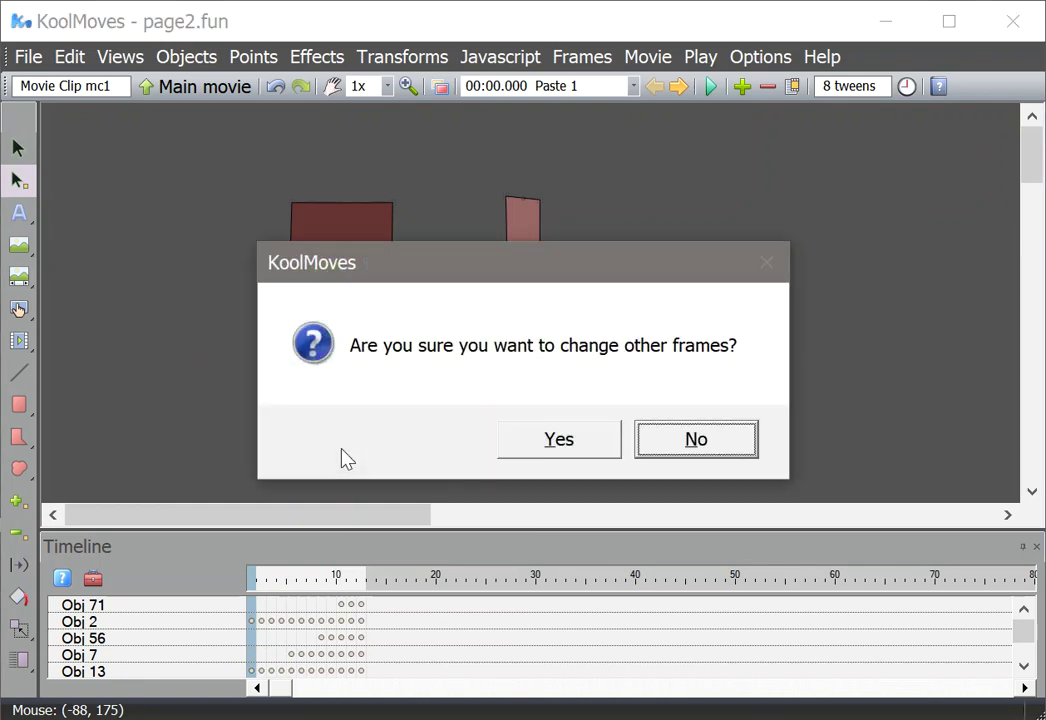
pyautogui.click(507, 444)
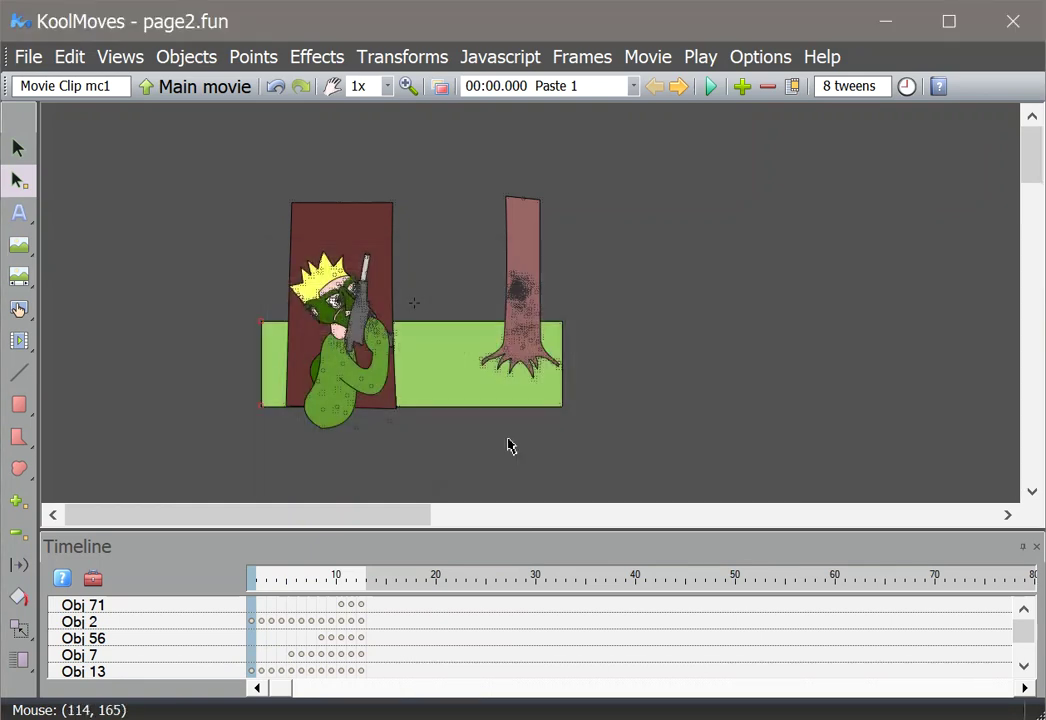
pyautogui.press('Left')
pyautogui.press('Left')
pyautogui.press('Left')
pyautogui.press('Left')
pyautogui.press('Left')
pyautogui.press('Left')
pyautogui.press('Left')
pyautogui.press('Left')
pyautogui.press('Left')
pyautogui.press('Left')
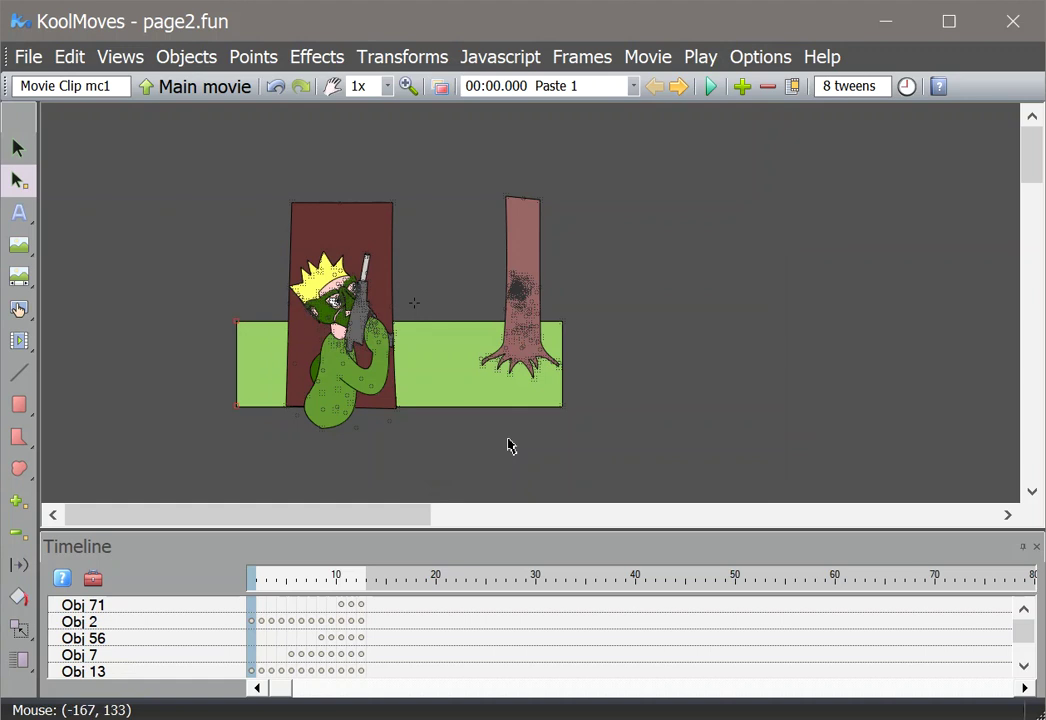
# Step: Stretch the green ground rectangle rightward in all frames by moving its two right corner points
pyautogui.click(567, 341)
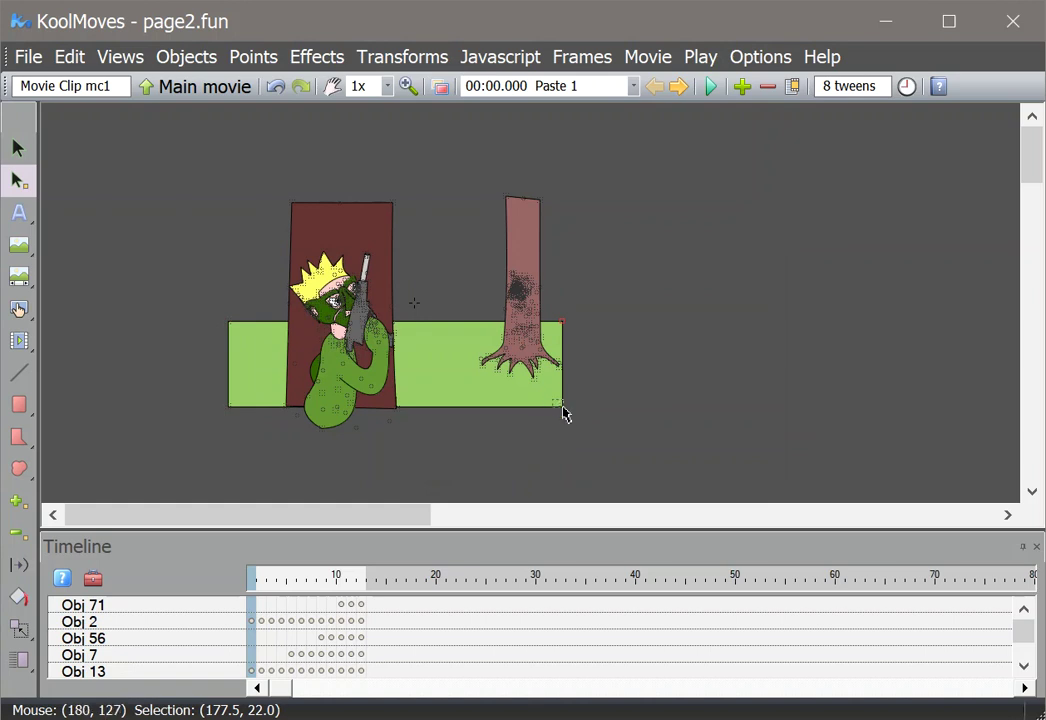
pyautogui.keyDown('shift'); pyautogui.click(565, 411); pyautogui.keyUp('shift')
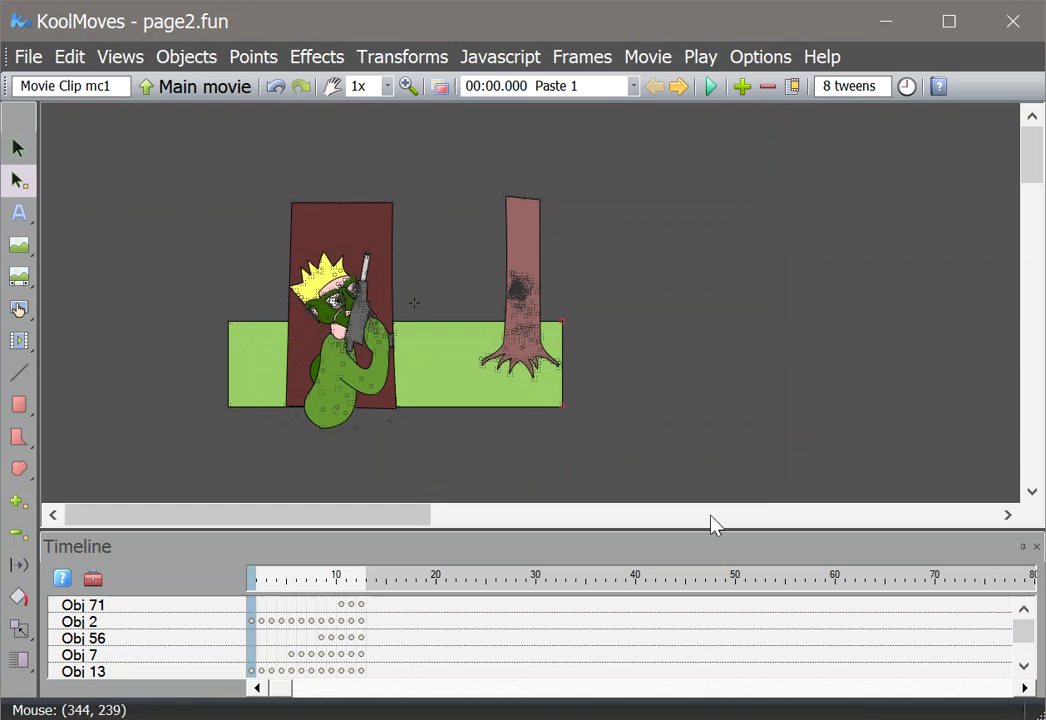
pyautogui.press('Right')
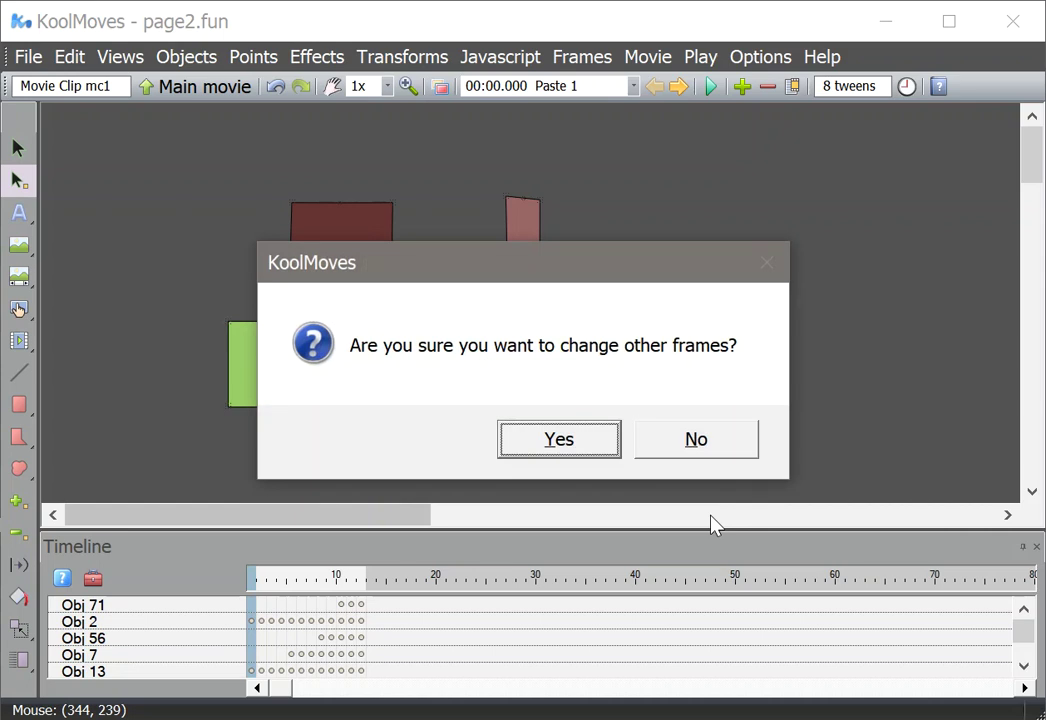
pyautogui.click(559, 439)
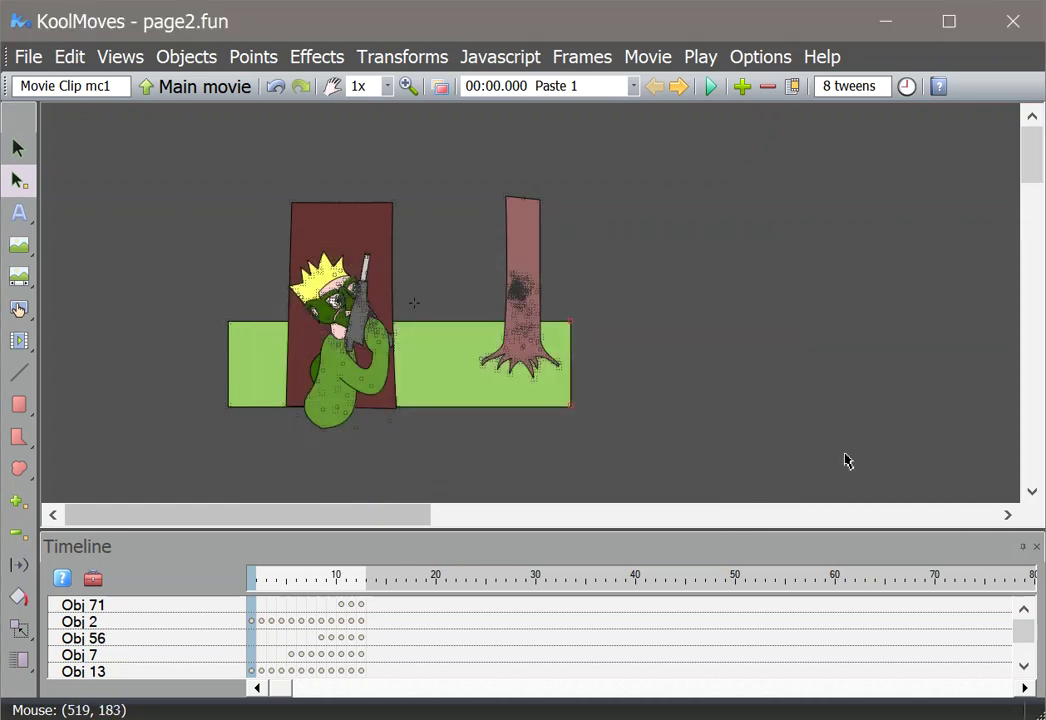
pyautogui.press('Right')
pyautogui.press('Right')
pyautogui.press('Right')
pyautogui.press('Right')
pyautogui.press('Right')
pyautogui.press('Right')
pyautogui.press('Right')
pyautogui.press('Right')
pyautogui.press('Right')
pyautogui.press('Right')
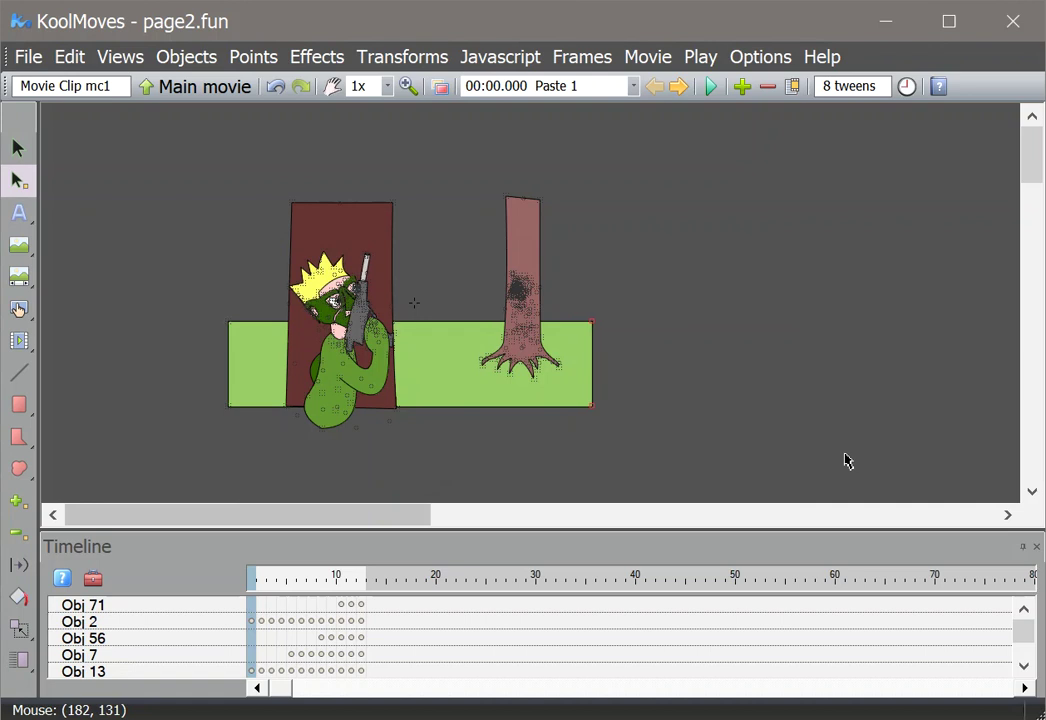
# Step: Return to the main movie and move the movie clip left over the sky shape, to about X 70.5
pyautogui.click(215, 87)
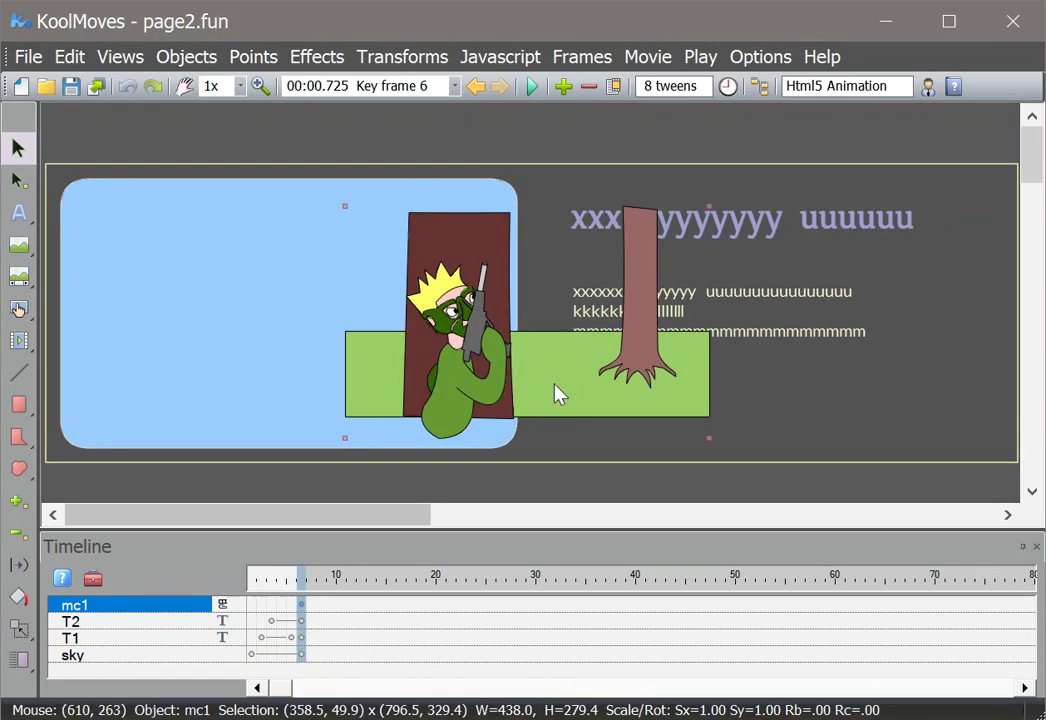
pyautogui.press('Left')
pyautogui.press('Left')
pyautogui.press('Left')
pyautogui.press('Left')
pyautogui.press('Left')
pyautogui.press('Left')
pyautogui.press('Left')
pyautogui.press('Left')
pyautogui.press('Left')
pyautogui.press('Left')
pyautogui.press('Left')
pyautogui.press('Left')
pyautogui.press('Left')
pyautogui.press('Left')
pyautogui.press('Left')
pyautogui.press('Left')
pyautogui.press('Left')
pyautogui.press('Left')
pyautogui.press('Left')
pyautogui.press('Left')
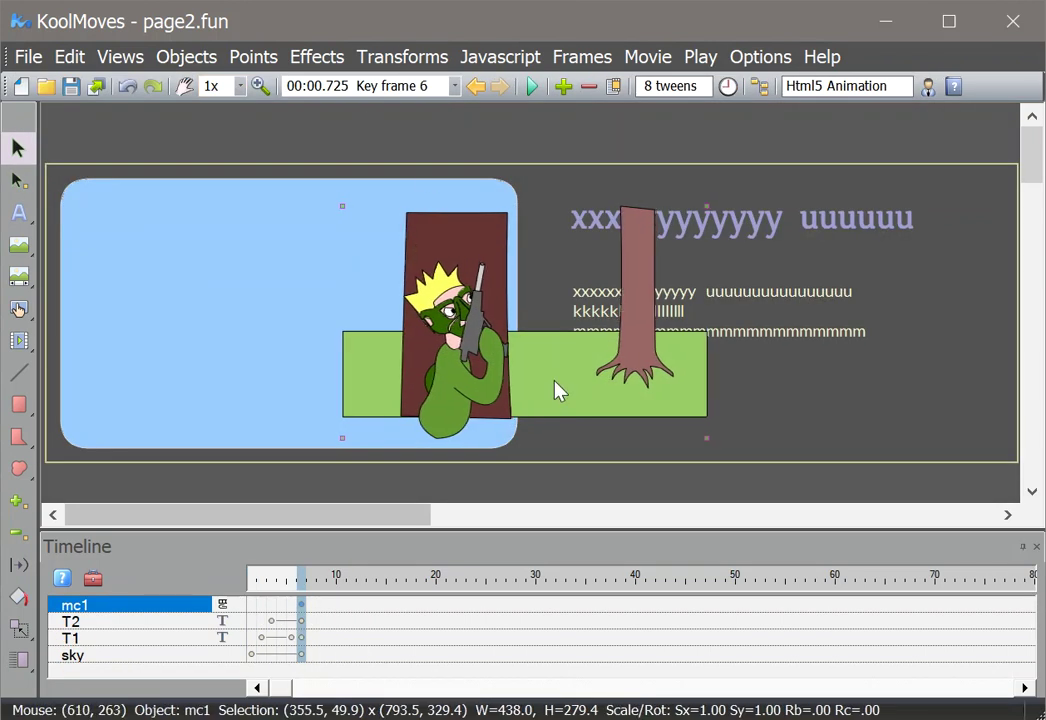
pyautogui.press('Left')
pyautogui.press('Left')
pyautogui.press('Left')
pyautogui.press('Left')
pyautogui.press('Left')
pyautogui.press('Left')
pyautogui.press('Left')
pyautogui.press('Left')
pyautogui.press('Left')
pyautogui.press('Left')
pyautogui.press('Left')
pyautogui.press('Left')
pyautogui.press('Left')
pyautogui.press('Left')
pyautogui.press('Left')
pyautogui.press('Left')
pyautogui.press('Left')
pyautogui.press('Left')
pyautogui.press('Left')
pyautogui.press('Left')
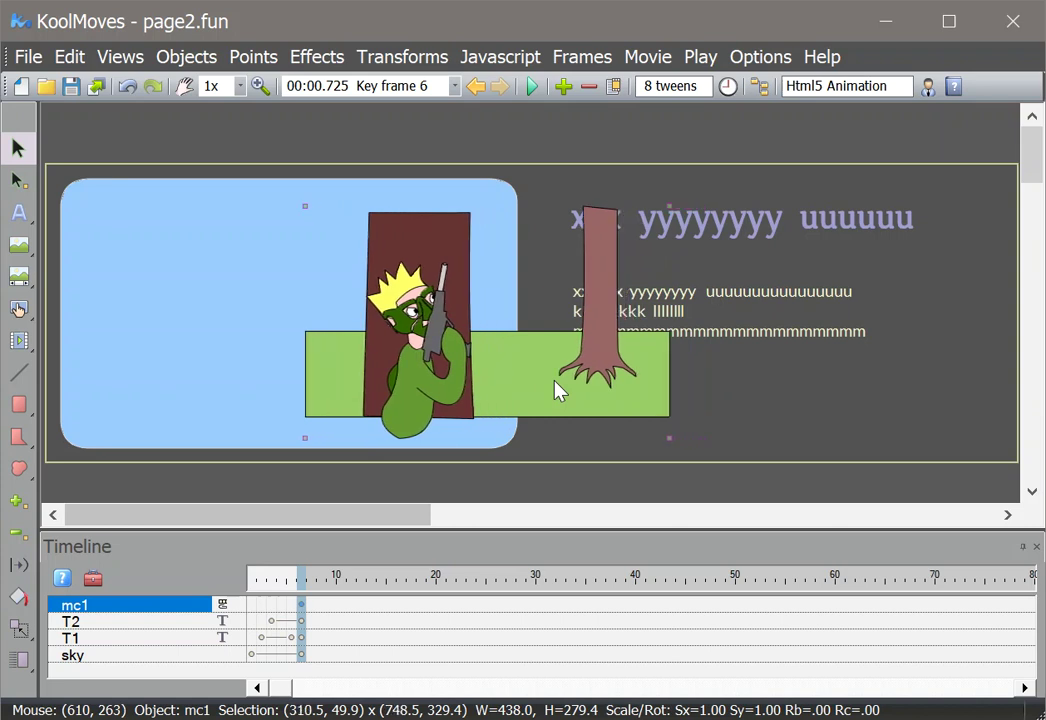
pyautogui.press('Left')
pyautogui.press('Left')
pyautogui.press('Left')
pyautogui.press('Left')
pyautogui.press('Left')
pyautogui.press('Left')
pyautogui.press('Left')
pyautogui.press('Left')
pyautogui.press('Left')
pyautogui.press('Left')
pyautogui.press('Left')
pyautogui.press('Left')
pyautogui.press('Left')
pyautogui.press('Left')
pyautogui.press('Left')
pyautogui.press('Left')
pyautogui.press('Left')
pyautogui.press('Left')
pyautogui.press('Left')
pyautogui.press('Left')
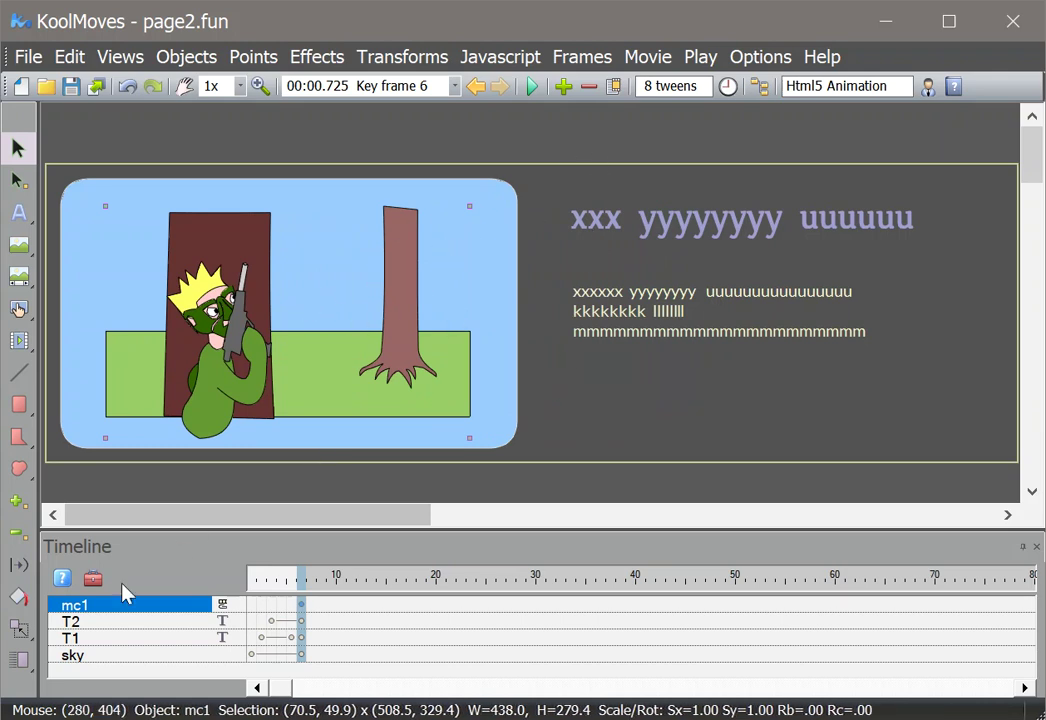
# Step: Scale the movie clip up to about 590 by 374 so it covers the sky shape, and nudge it 1 unit down
pyautogui.click(18, 630)
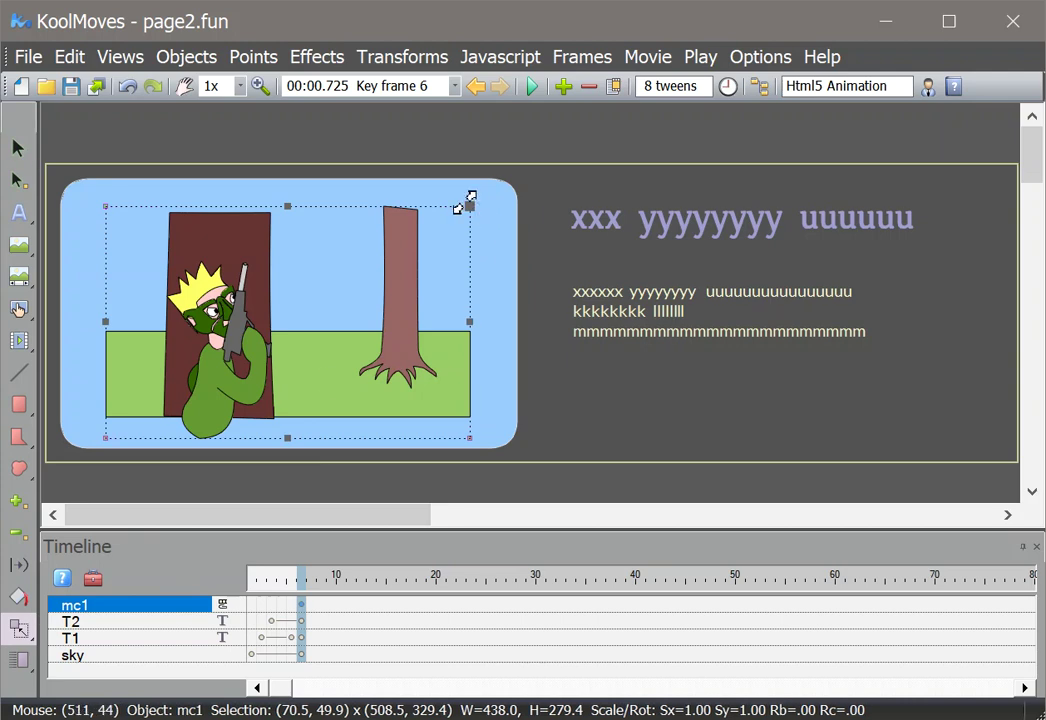
pyautogui.moveTo(472, 202); pyautogui.dragTo(542, 169)
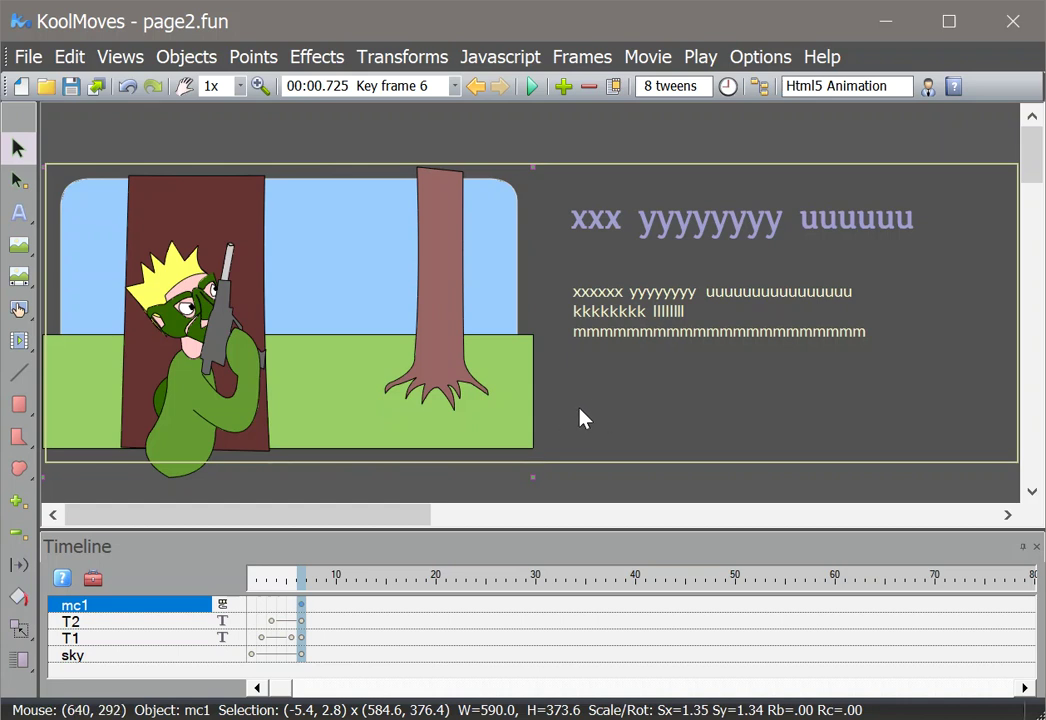
pyautogui.press('Down')
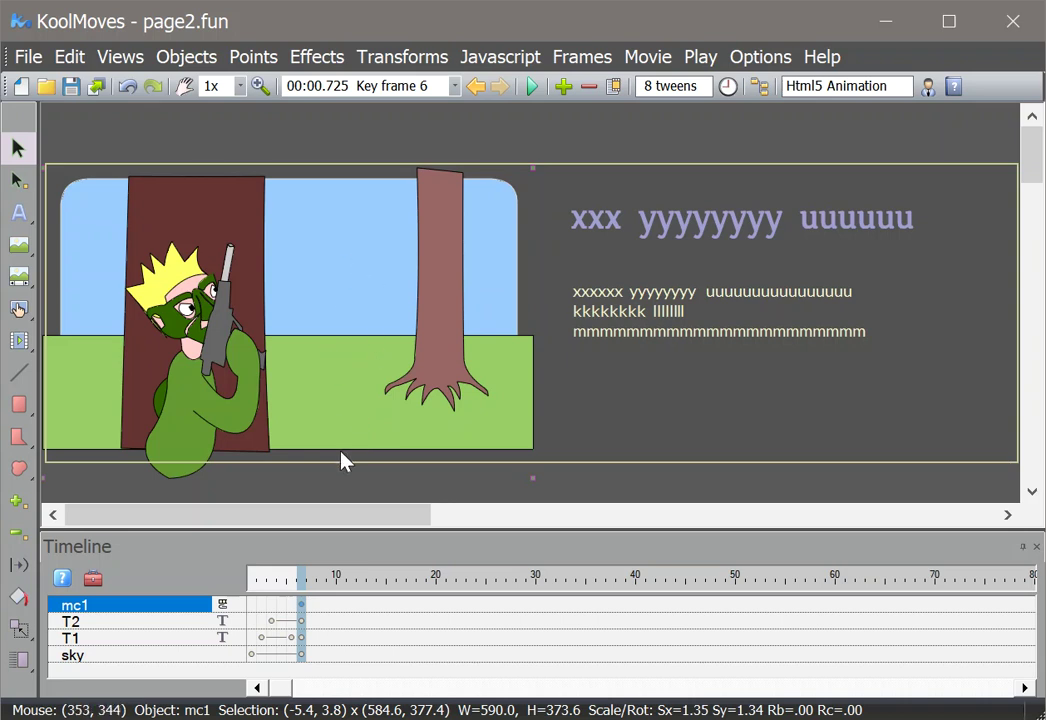
pyautogui.click(102, 660)
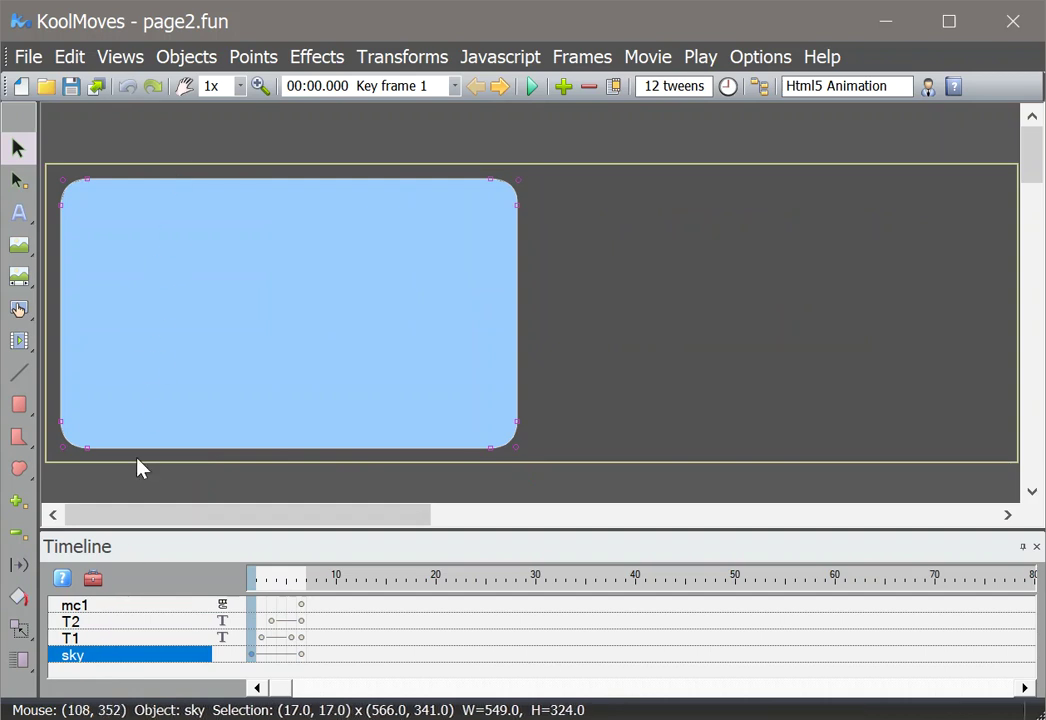
pyautogui.rightClick(148, 662)
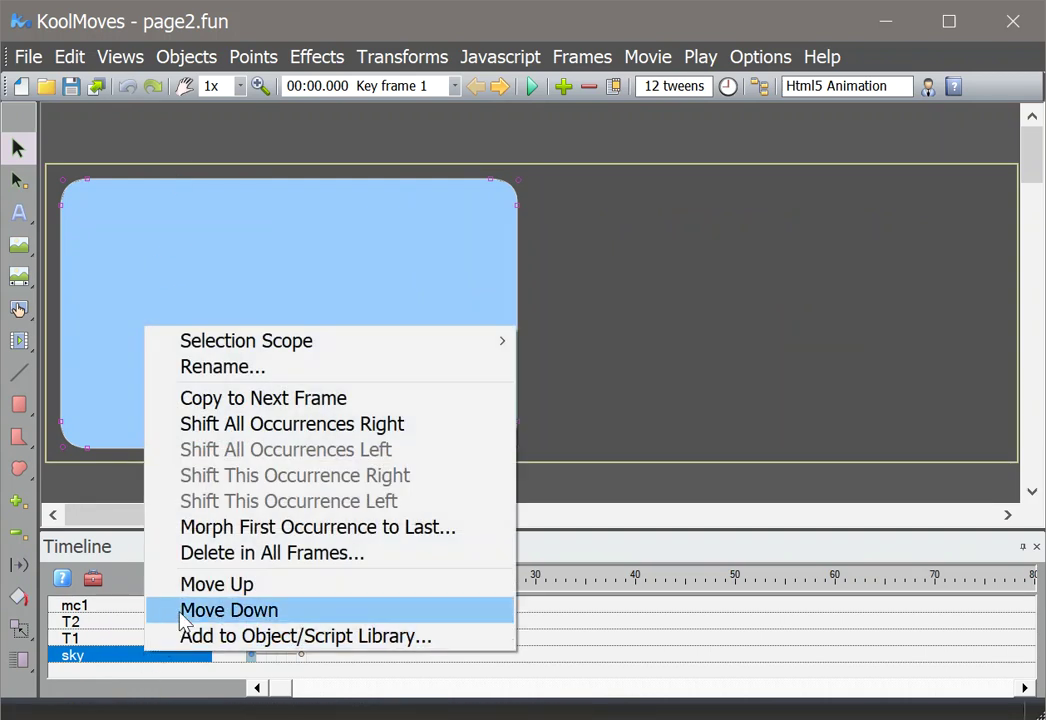
pyautogui.press('Escape')
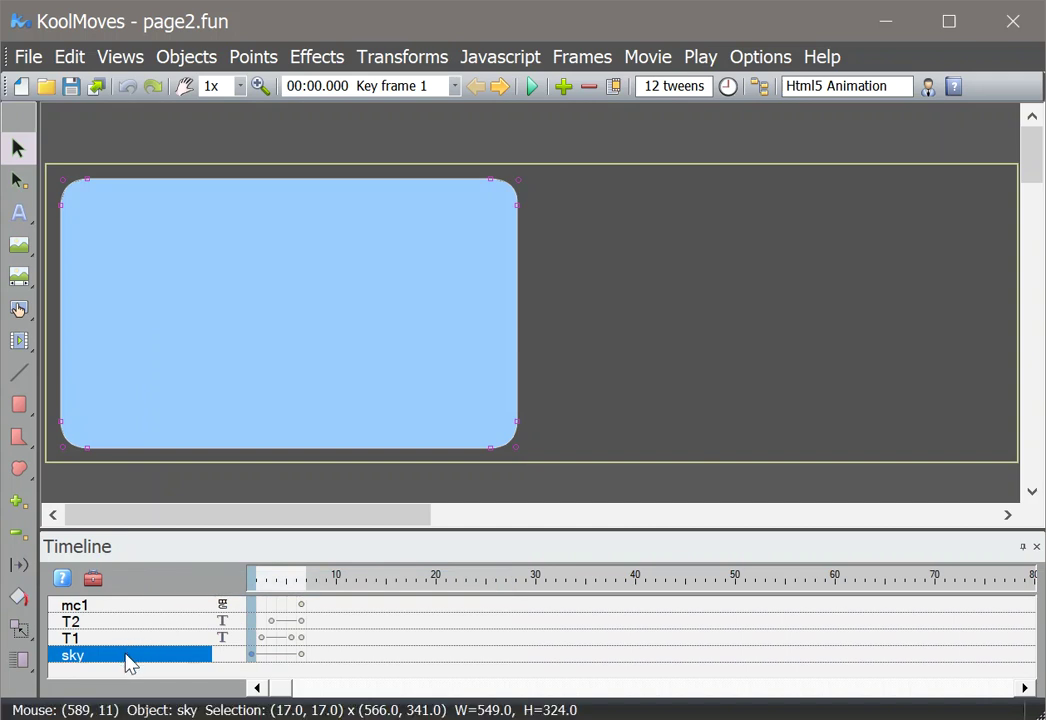
# Step: Copy the movie clip mc1 from key frame 6 and paste it into key frame 1
pyautogui.click(301, 606)
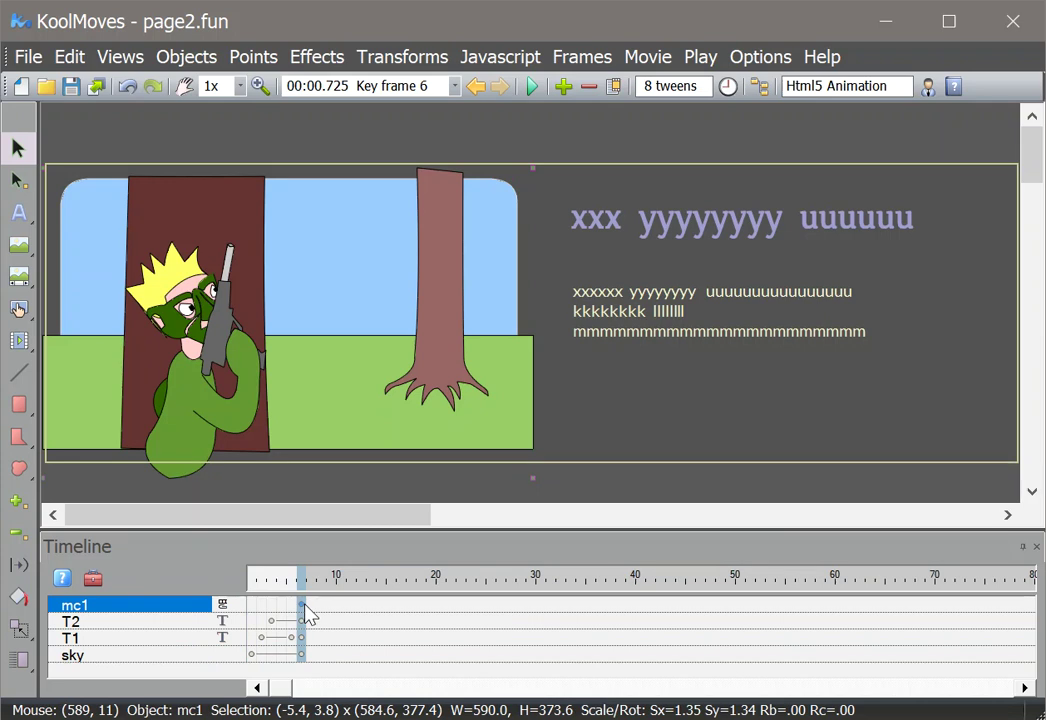
pyautogui.click(70, 57)
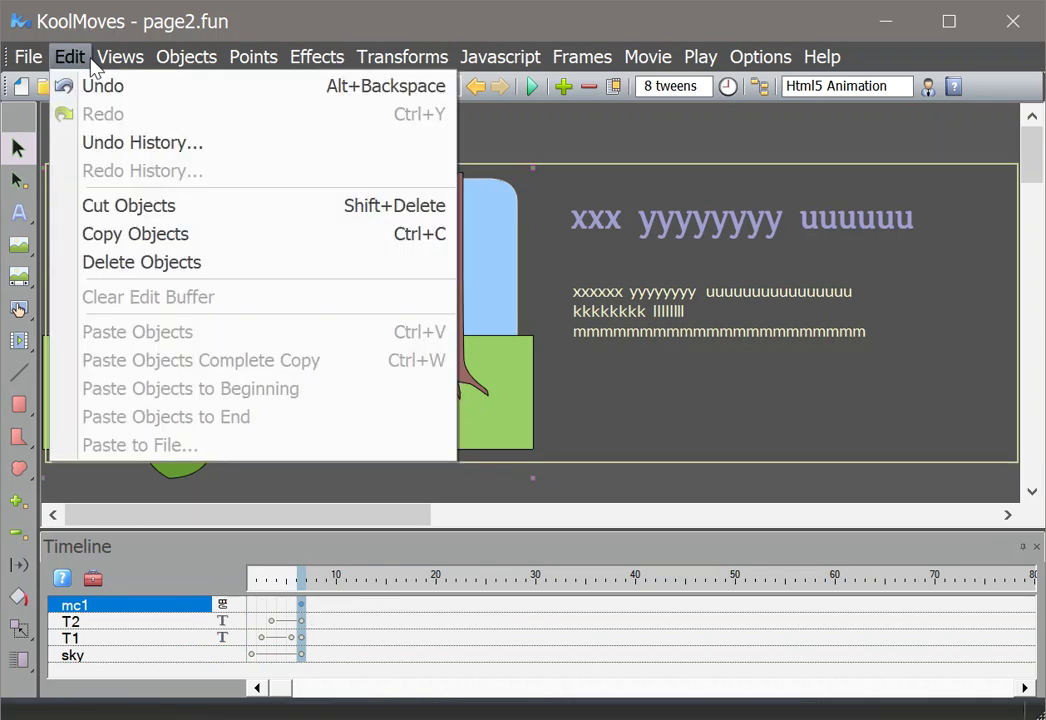
pyautogui.click(118, 240)
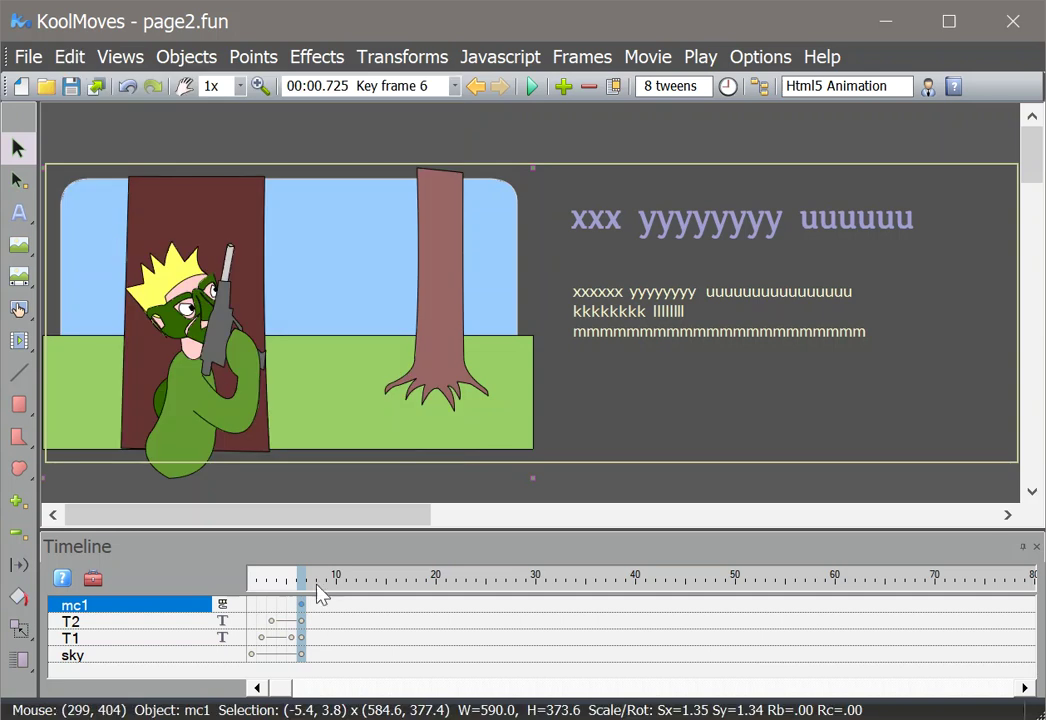
pyautogui.click(253, 588)
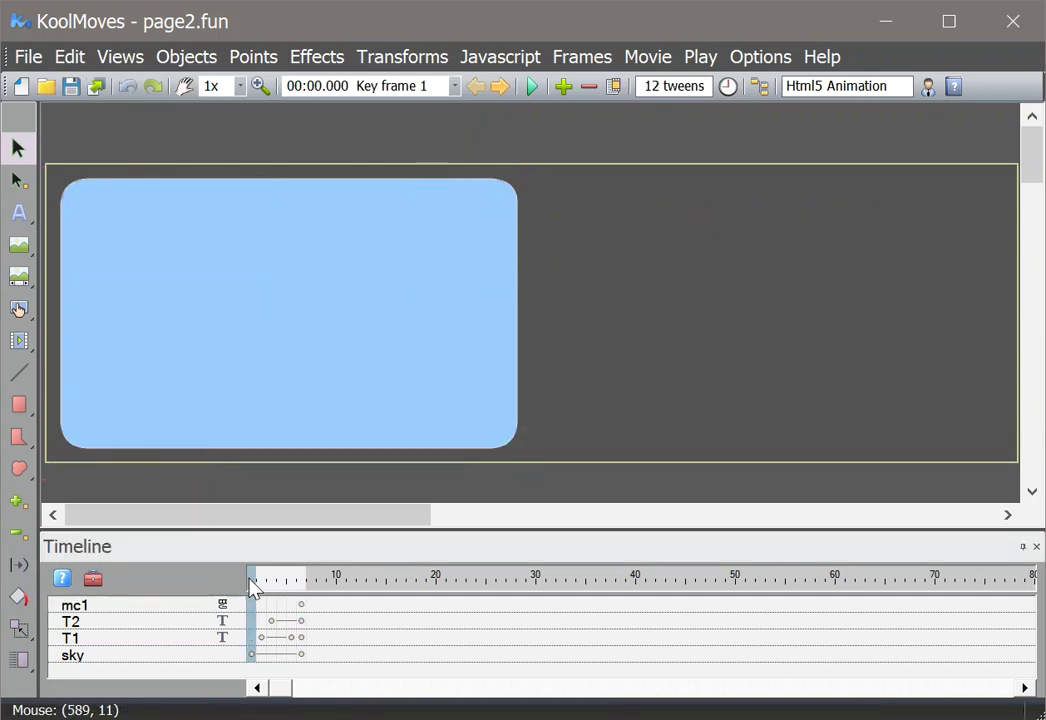
pyautogui.click(70, 57)
pyautogui.click(140, 332)
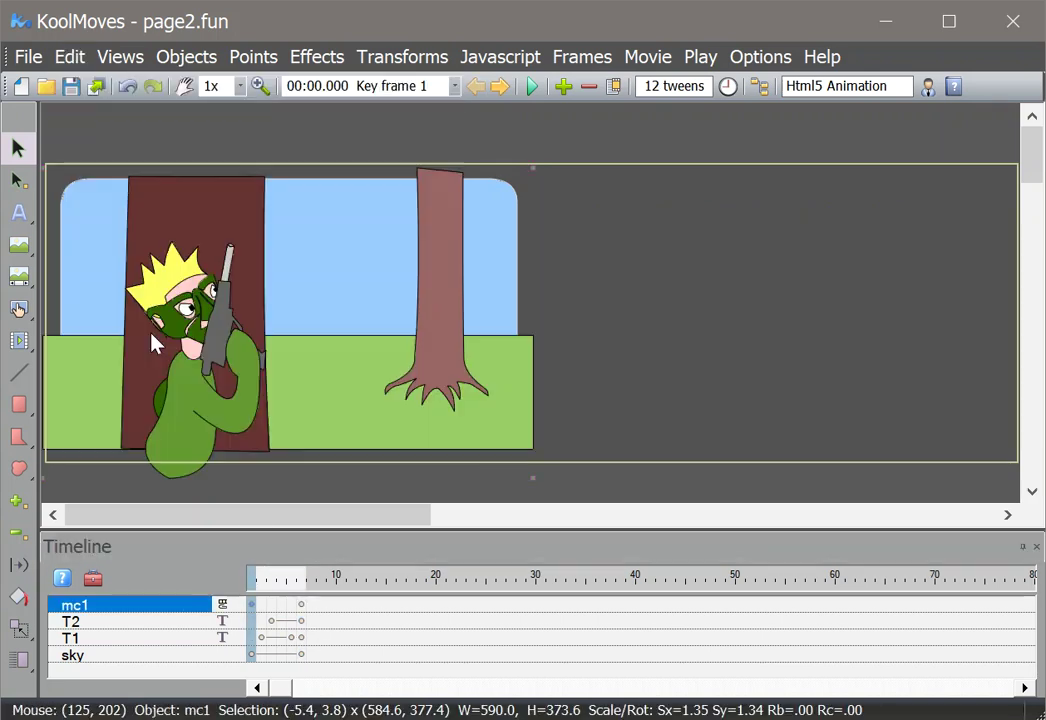
# Step: Give the movie clip mc1 in key frame 1 a linear motion path so it connects to key frame 6
pyautogui.click(253, 620)
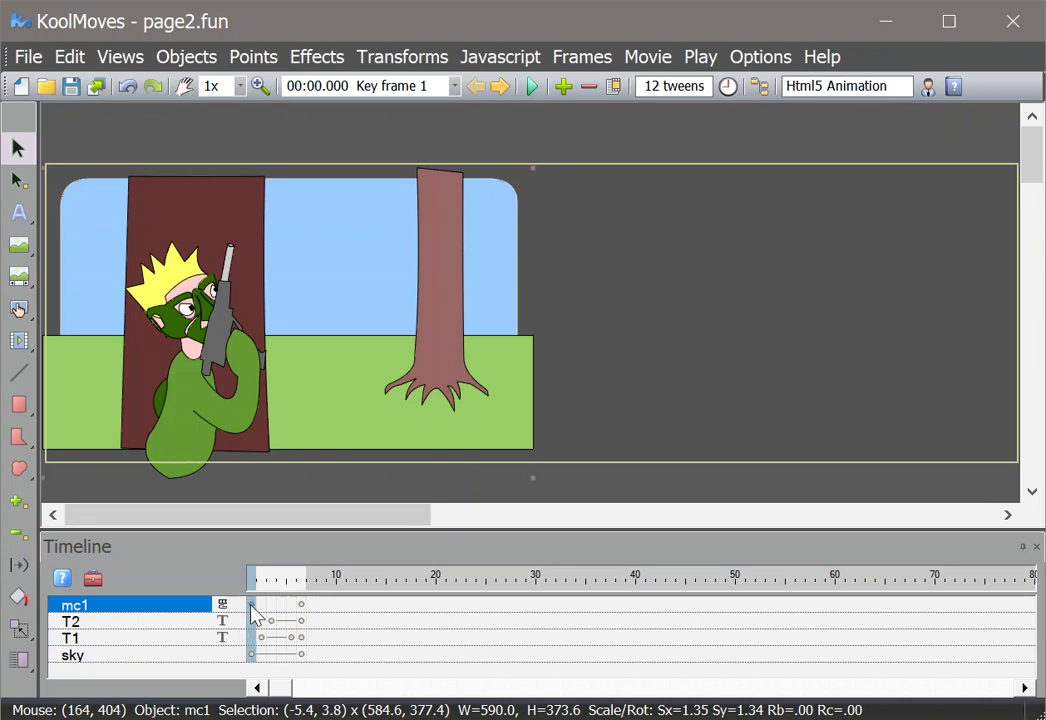
pyautogui.click(121, 57)
pyautogui.click(150, 86)
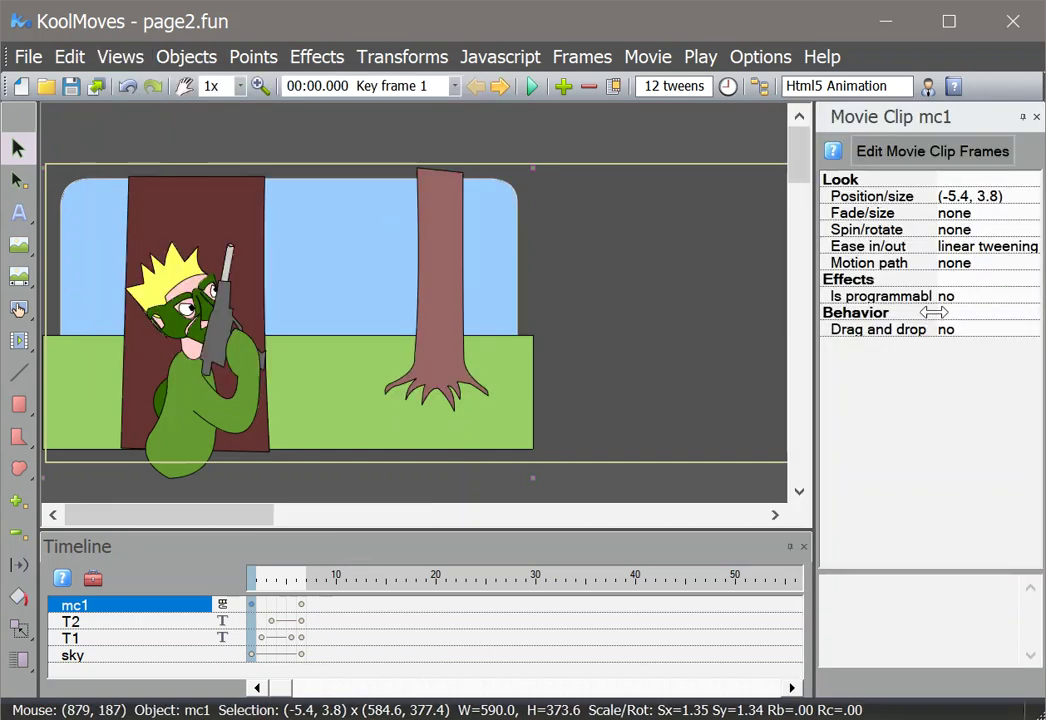
pyautogui.click(966, 266)
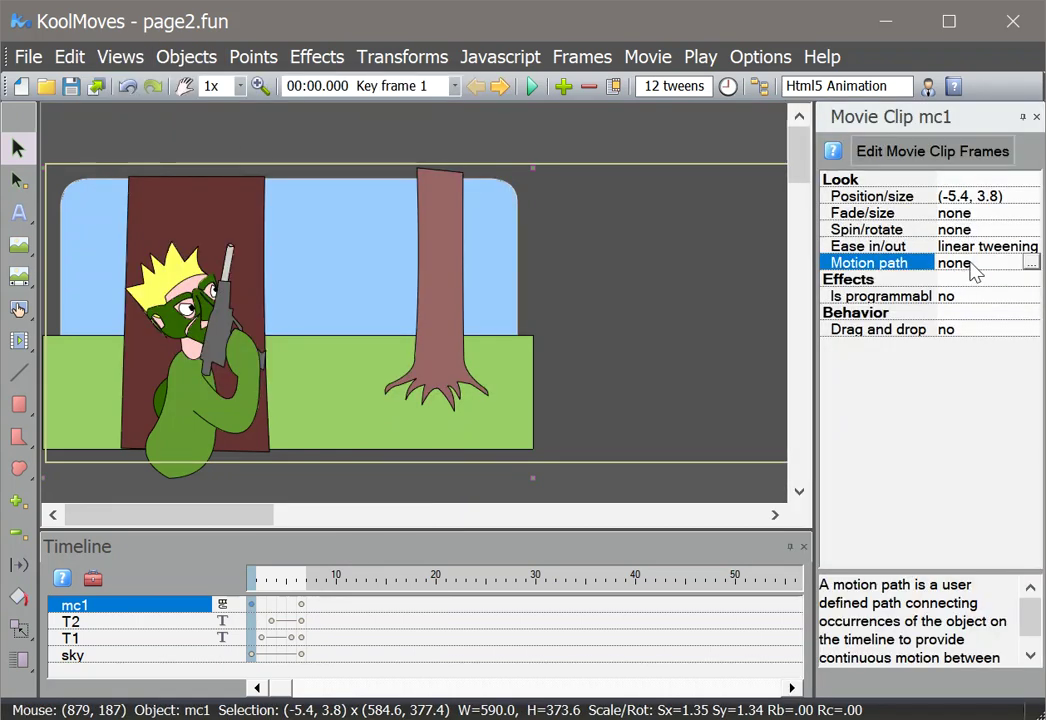
pyautogui.click(1030, 264)
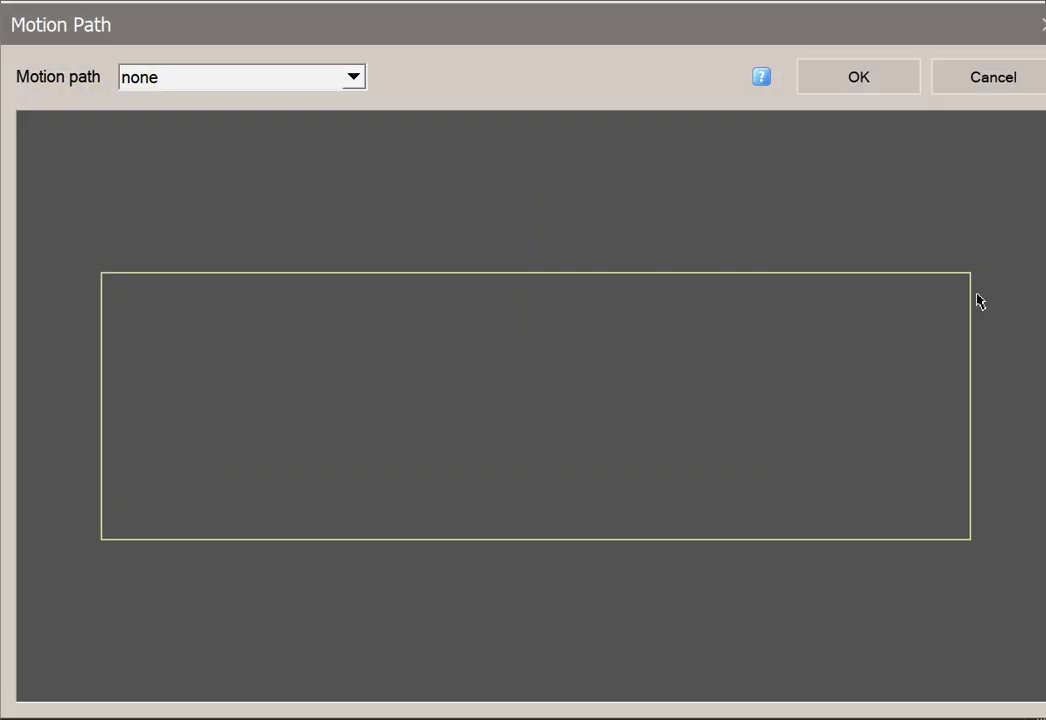
pyautogui.click(356, 77)
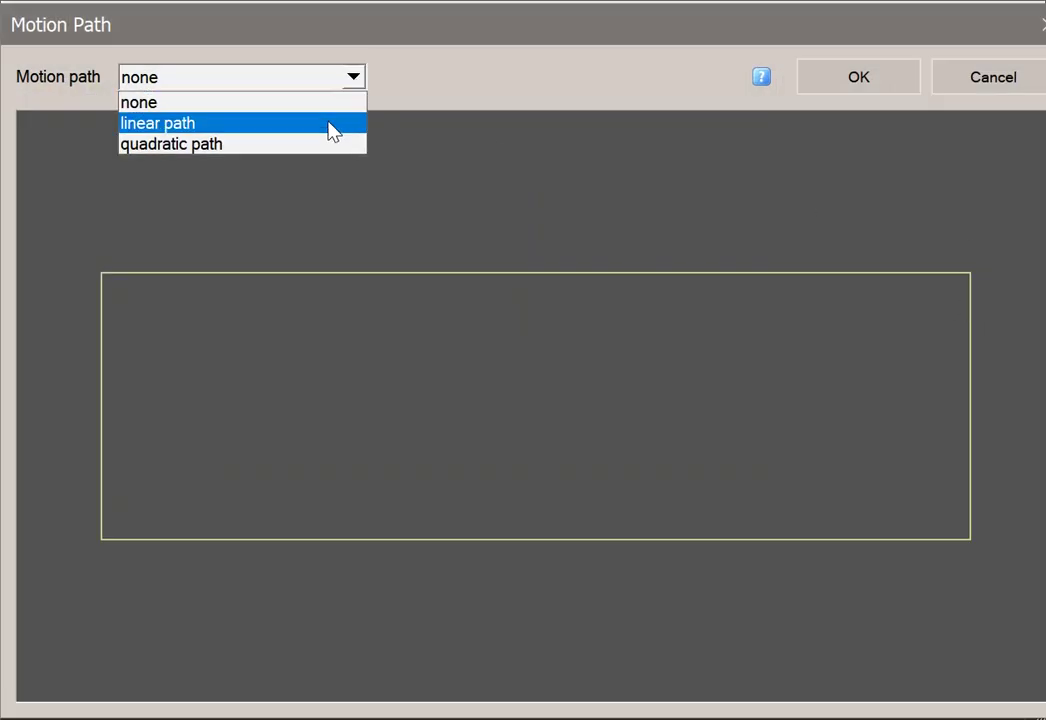
pyautogui.click(332, 122)
pyautogui.click(855, 88)
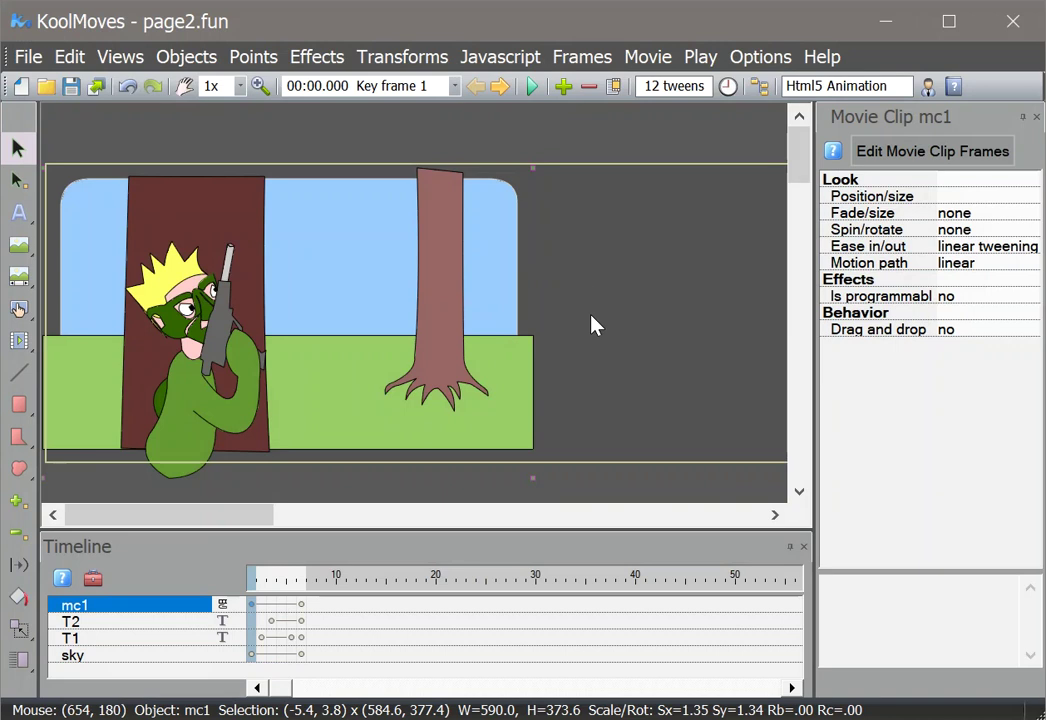
# Step: Reorder the sky shape in the timeline so it sits directly below mc1 and above the texts
pyautogui.click(74, 656)
pyautogui.rightClick(89, 659)
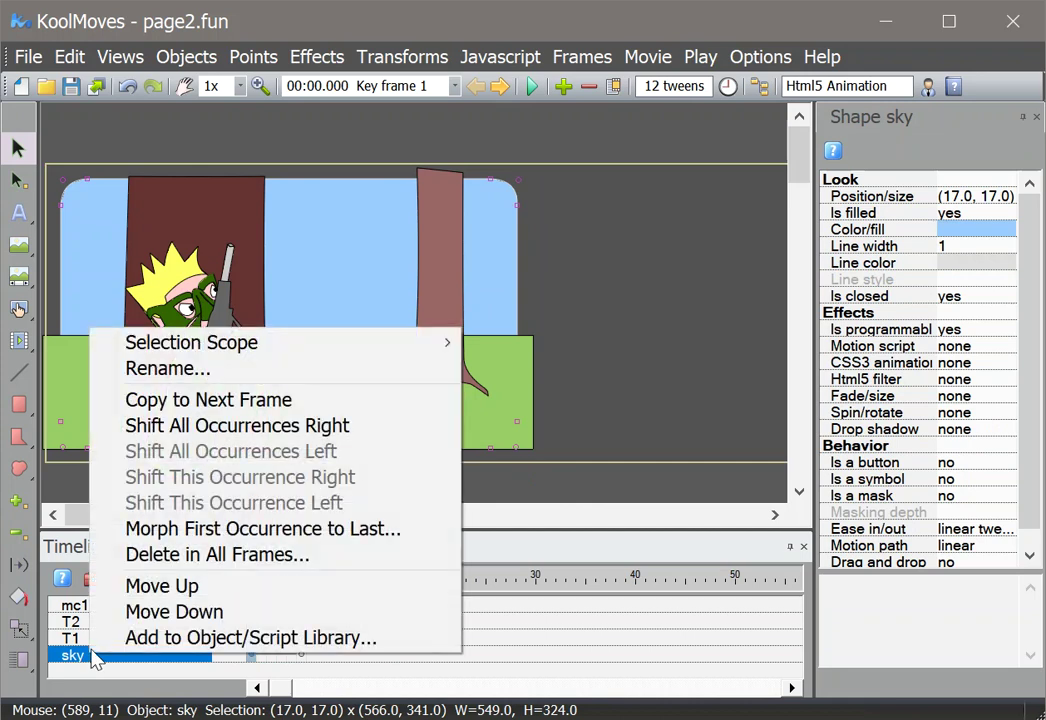
pyautogui.click(131, 597)
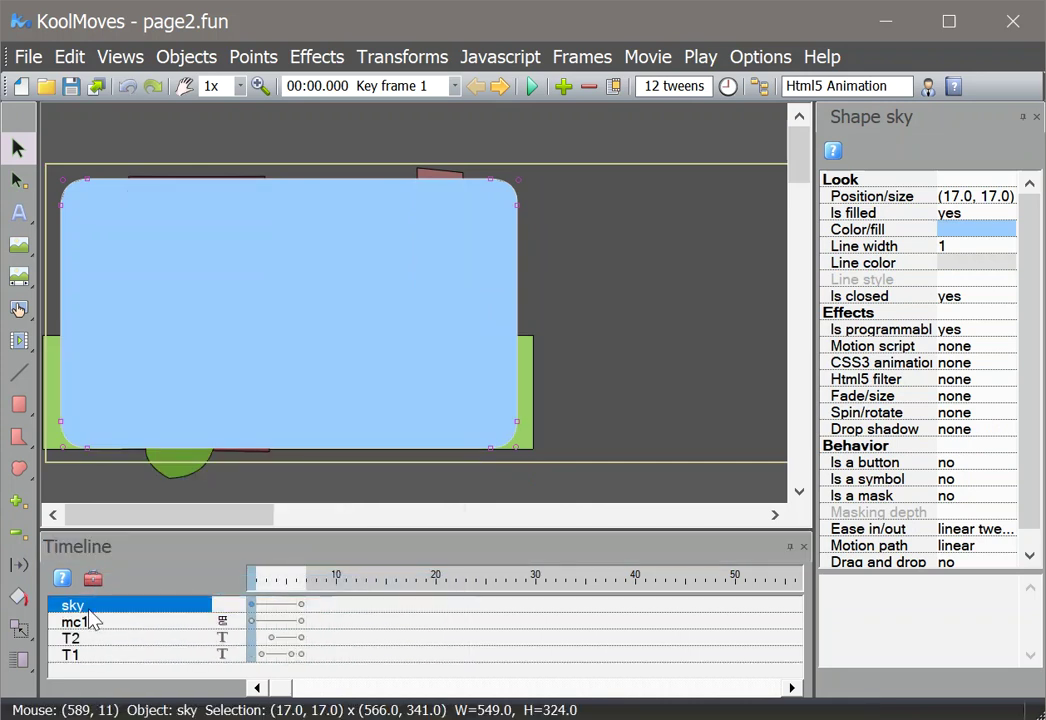
pyautogui.rightClick(89, 620)
pyautogui.click(118, 564)
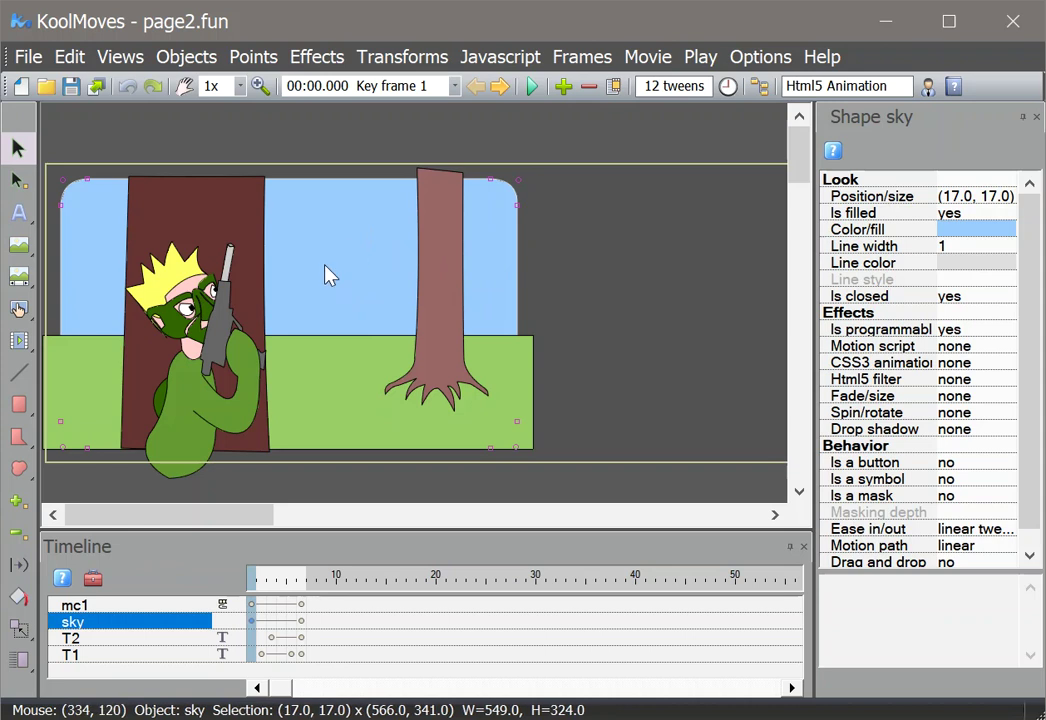
# Step: Copy the sky shape and paste a complete copy of it in key frame 1
pyautogui.click(84, 60)
pyautogui.click(124, 236)
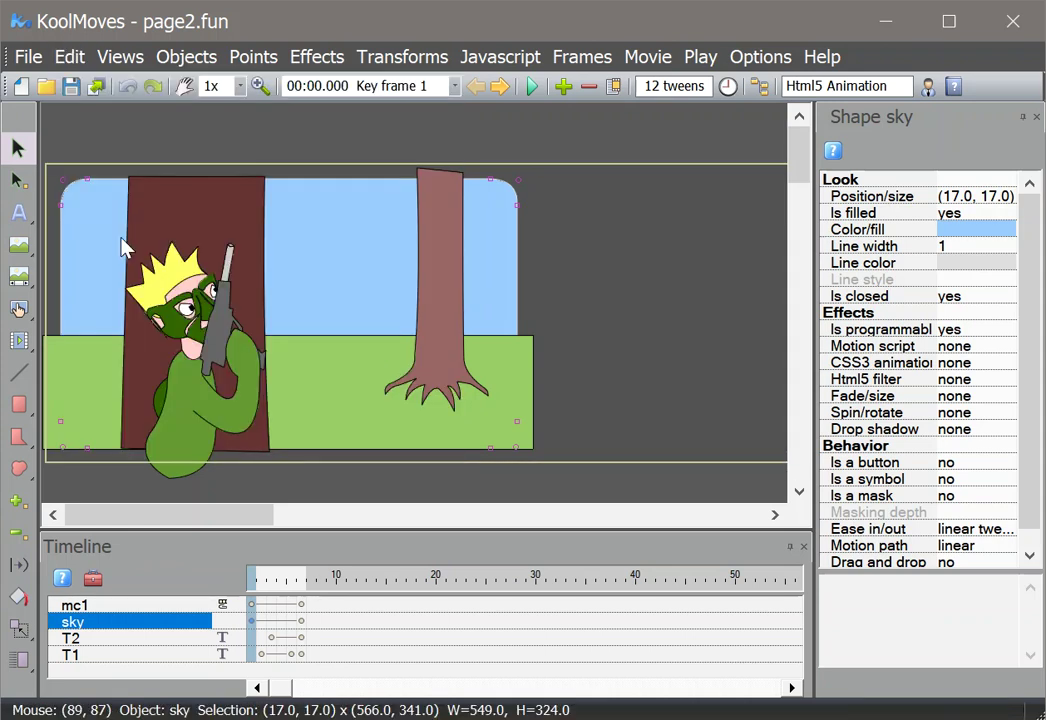
pyautogui.click(66, 56)
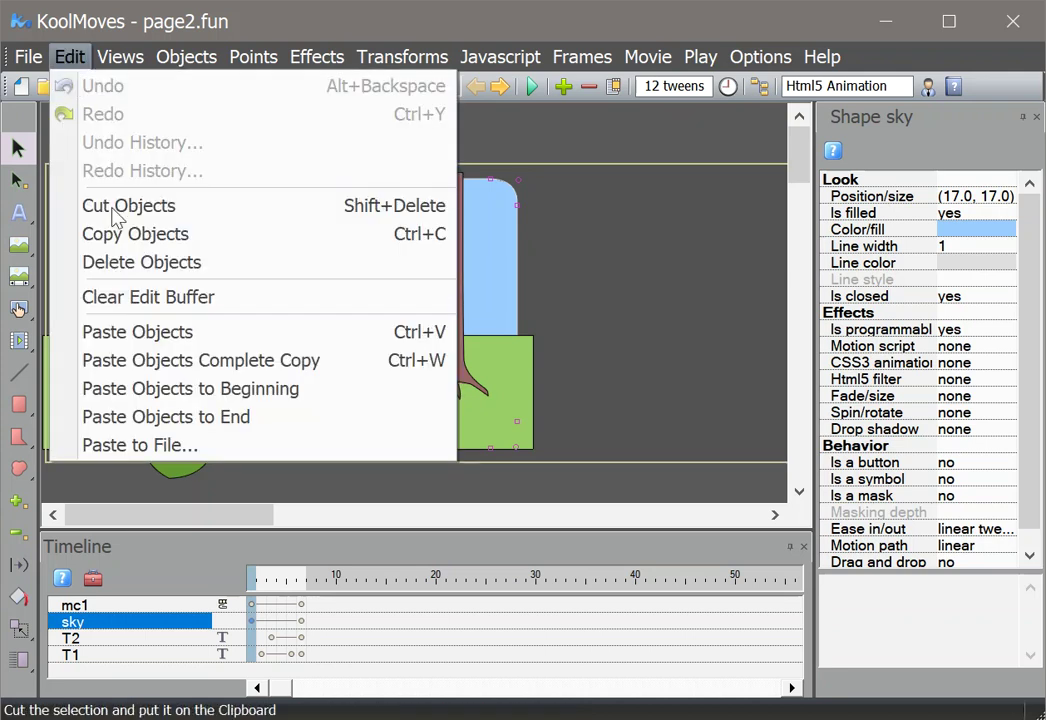
pyautogui.click(147, 360)
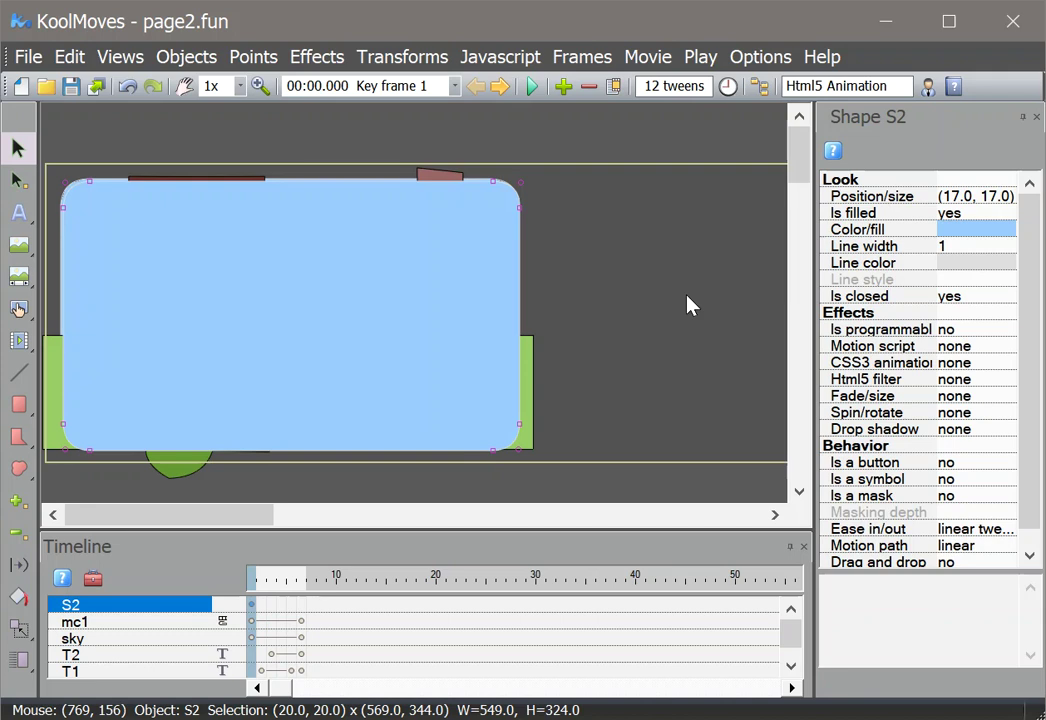
# Step: Nudge the pasted shape 3 units up and 3 units left so it lines up exactly with the sky shape
pyautogui.press('Up')
pyautogui.press('Up')
pyautogui.press('Up')
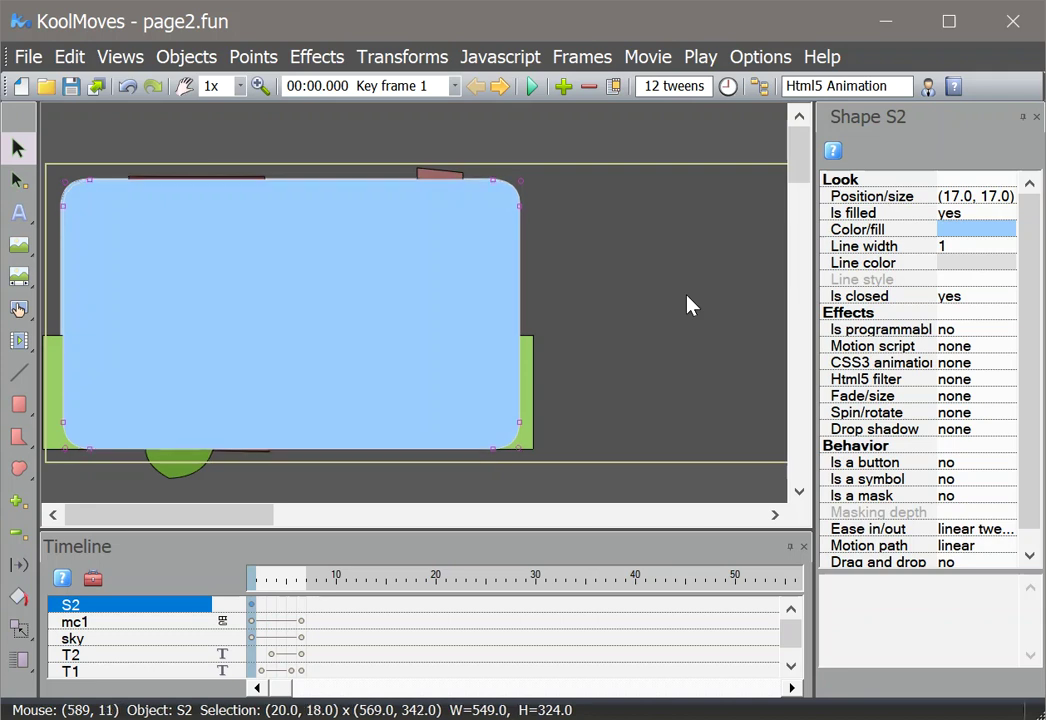
pyautogui.press('Left')
pyautogui.press('Left')
pyautogui.press('Left')
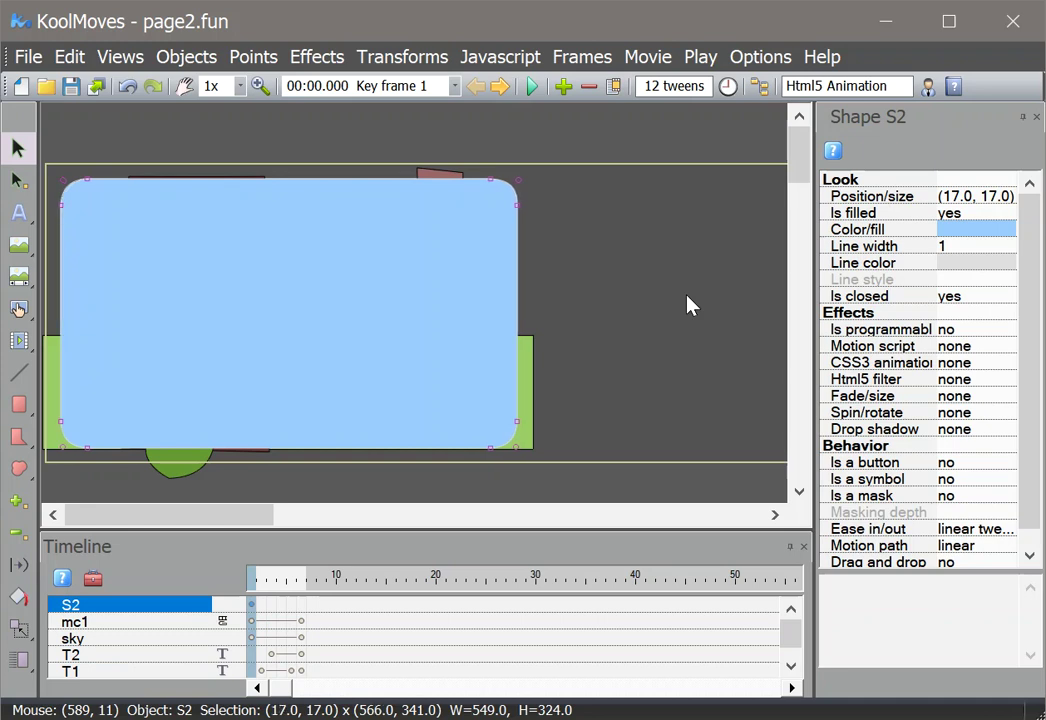
# Step: Rename the pasted copy of the sky shape as mask
pyautogui.rightClick(138, 603)
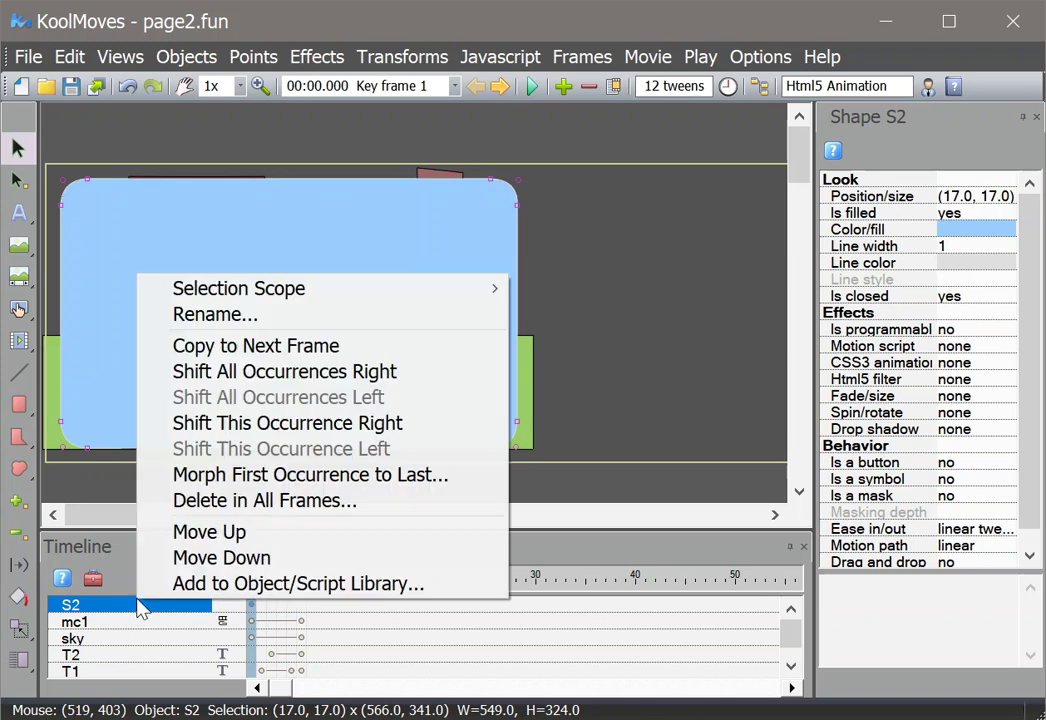
pyautogui.click(248, 321)
pyautogui.moveTo(334, 367); pyautogui.dragTo(283, 367)
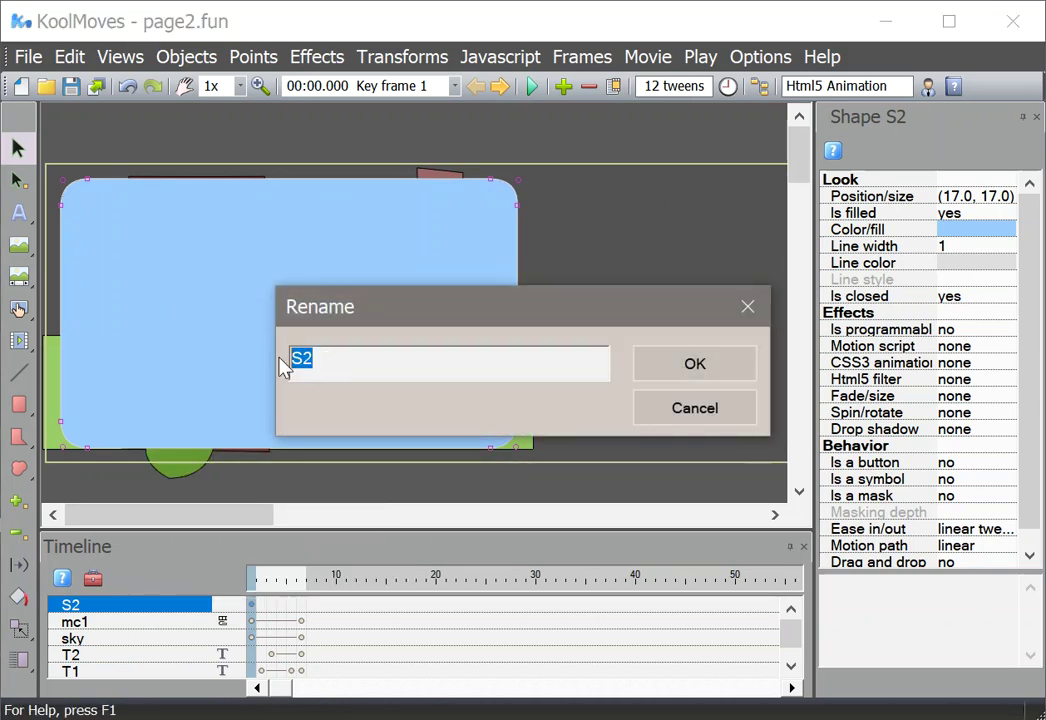
pyautogui.write('mask')
pyautogui.click(706, 366)
# Step: Fill the mask shape with solid white (#FFFFFF) and set it to be a mask
pyautogui.click(1008, 232)
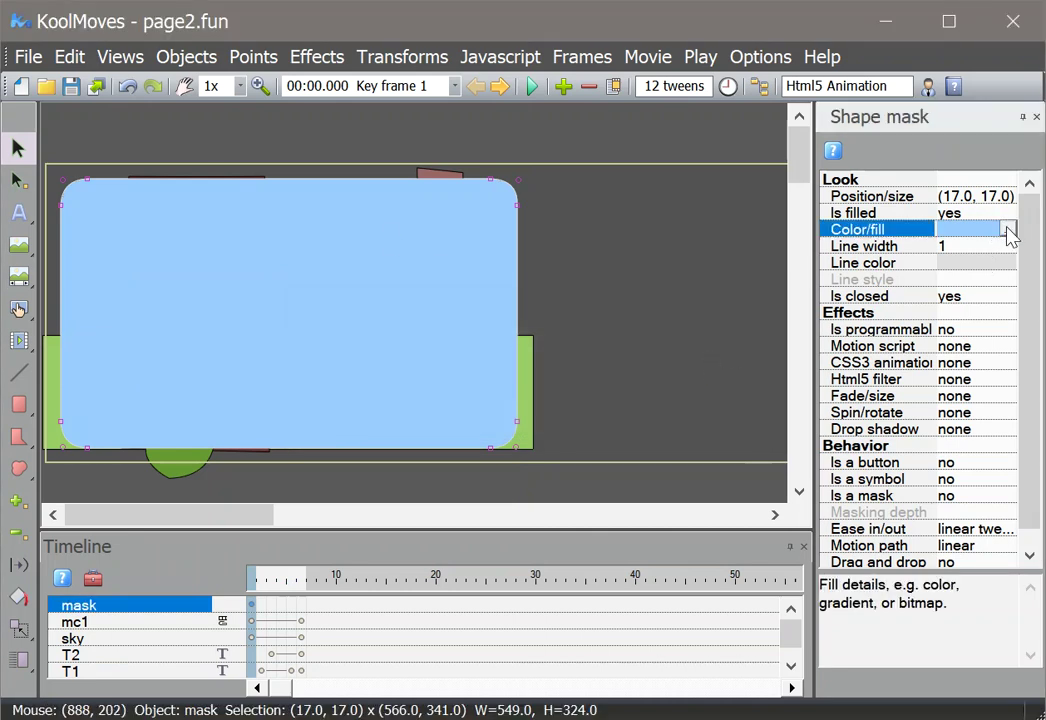
pyautogui.click(1008, 230)
pyautogui.click(405, 295)
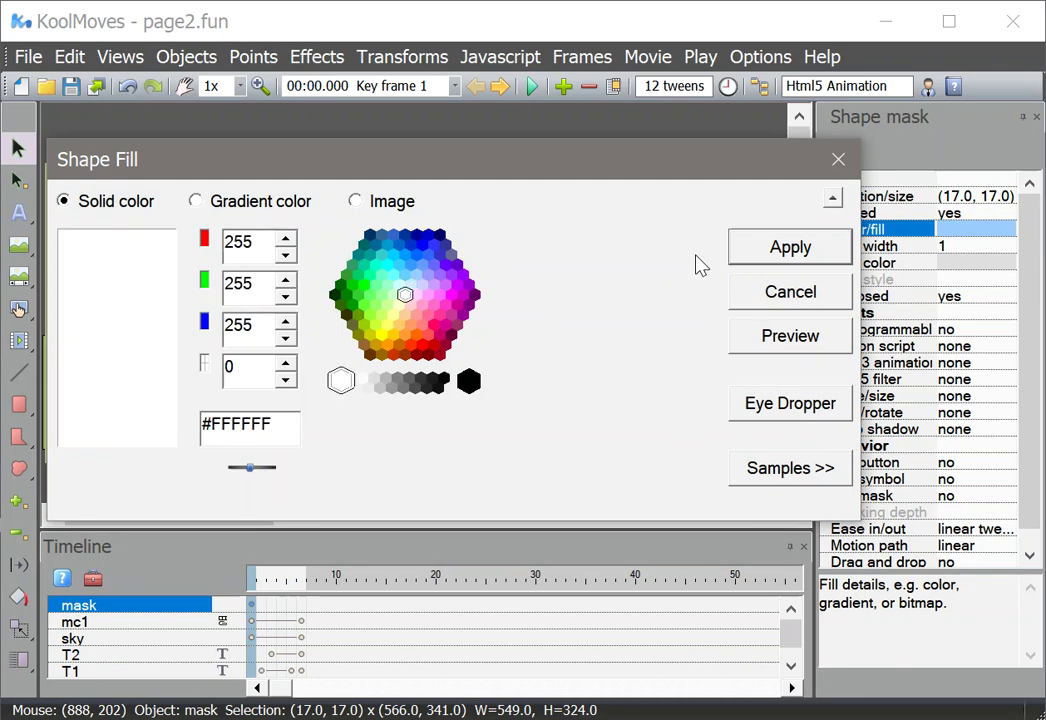
pyautogui.click(795, 246)
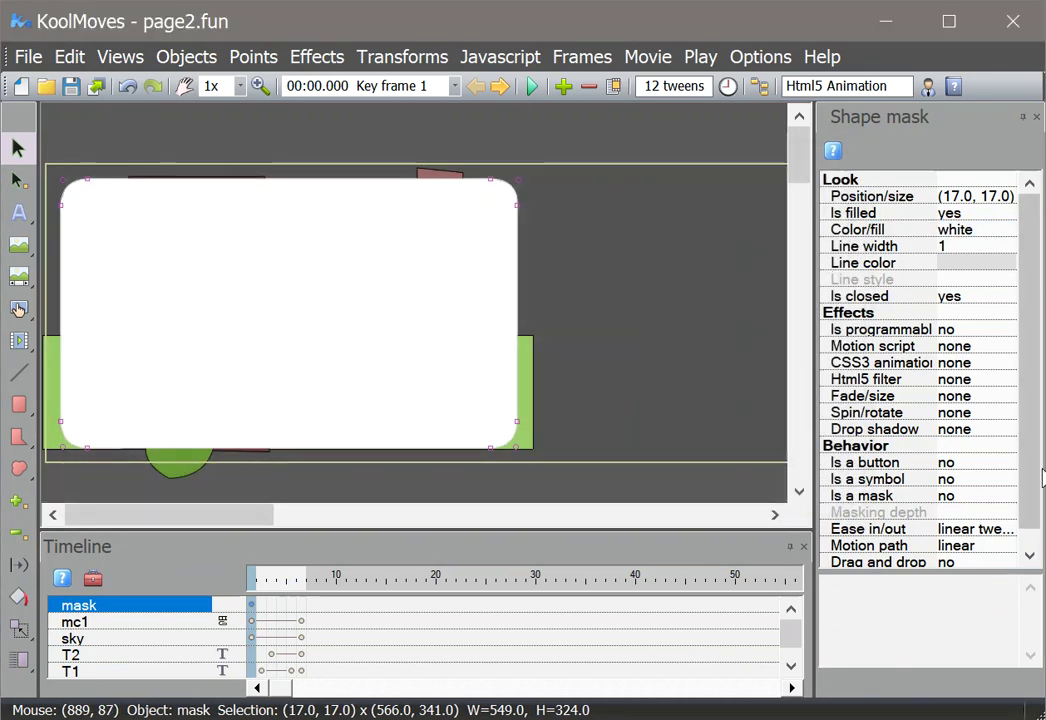
pyautogui.click(968, 500)
pyautogui.click(1004, 499)
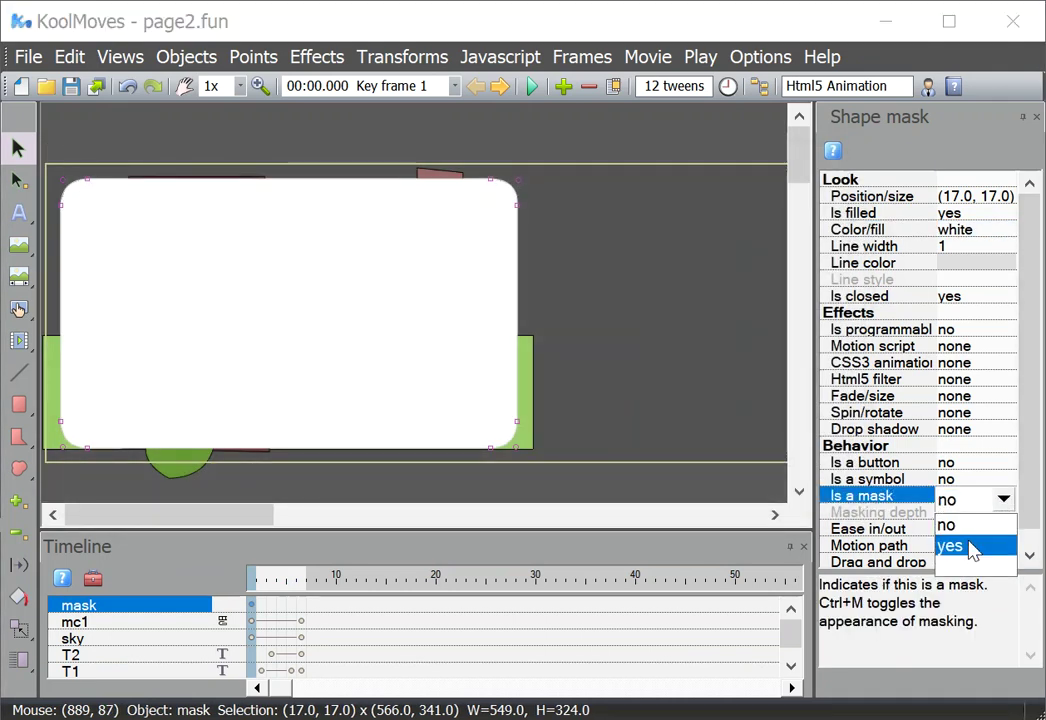
pyautogui.click(970, 547)
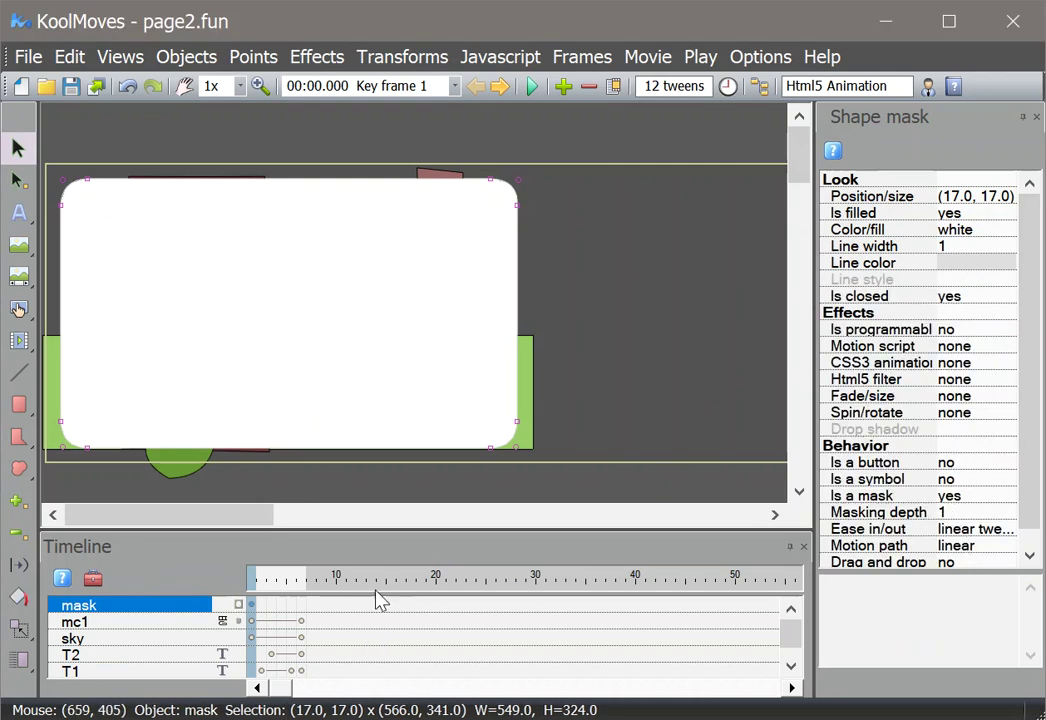
# Step: Extend the mask shape to key frame 6 so it spans the same frames as mc1
pyautogui.click(301, 618)
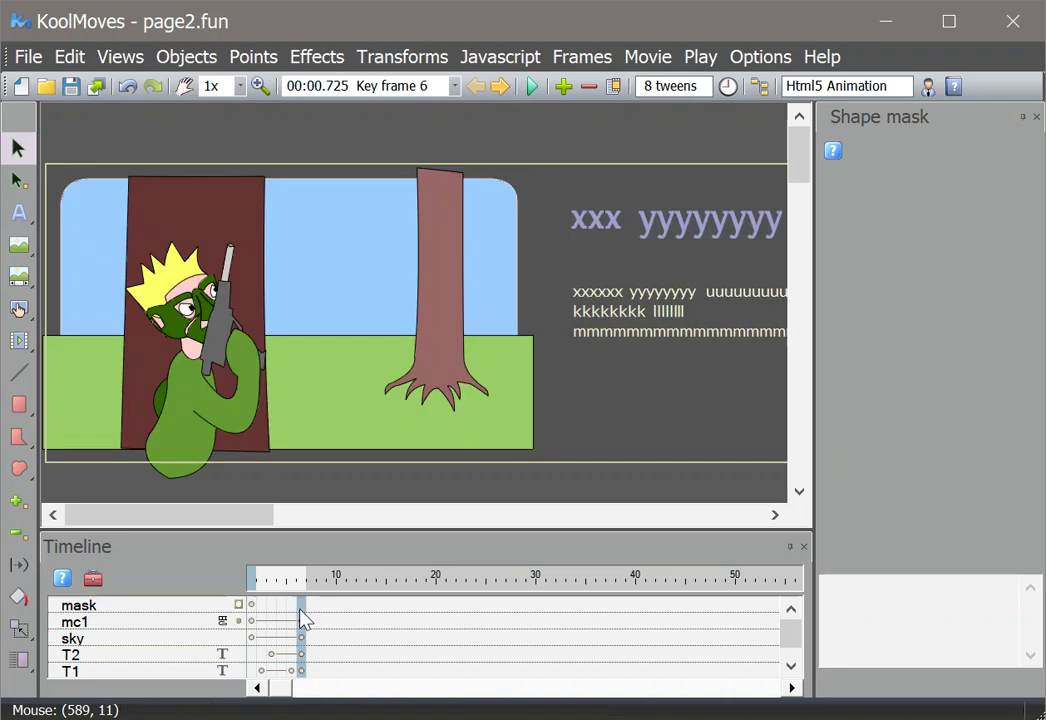
pyautogui.rightClick(305, 620)
pyautogui.click(379, 633)
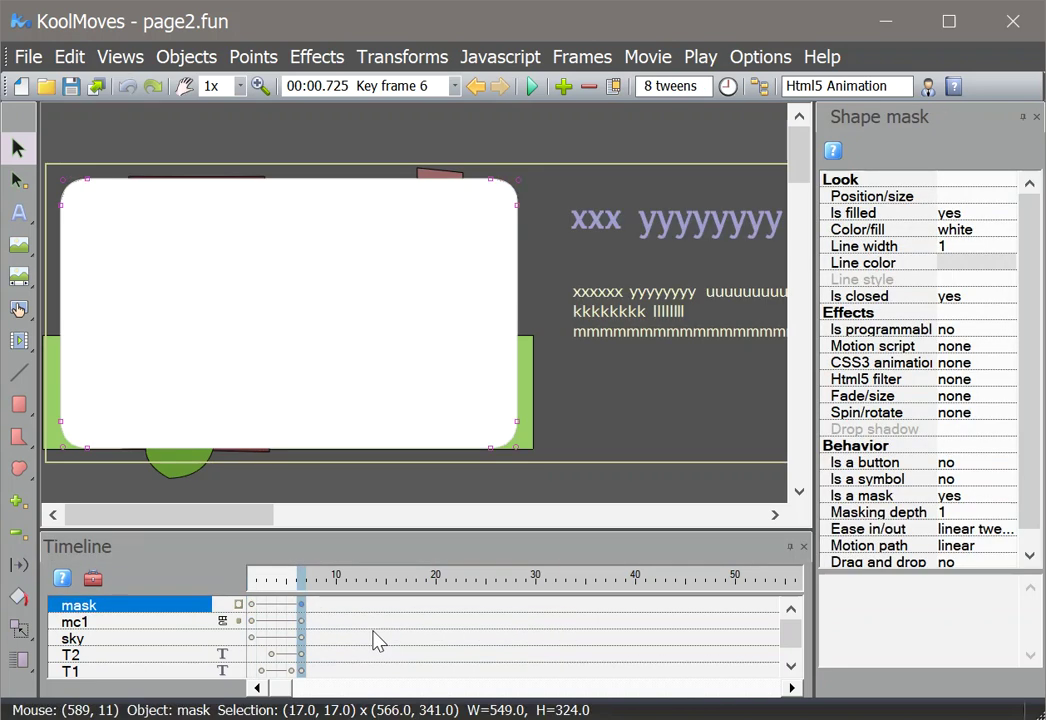
# Step: Play and replay the animation to check the masked movie clip and the texts, and close the preview
pyautogui.click(533, 90)
pyautogui.click(532, 115)
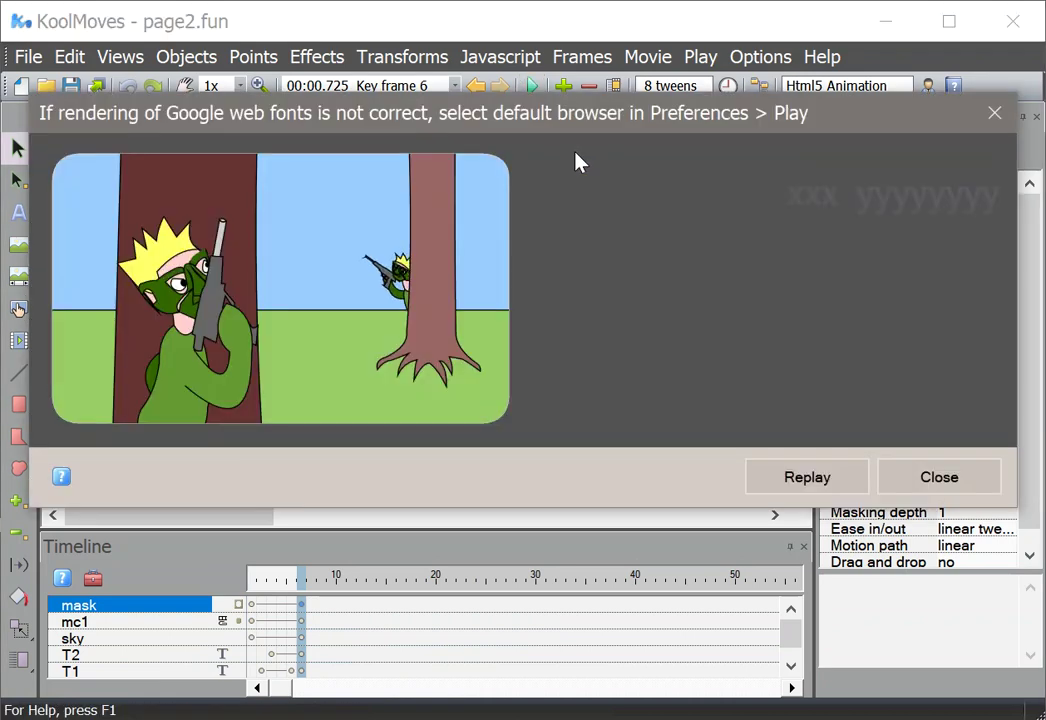
pyautogui.click(812, 479)
pyautogui.click(817, 487)
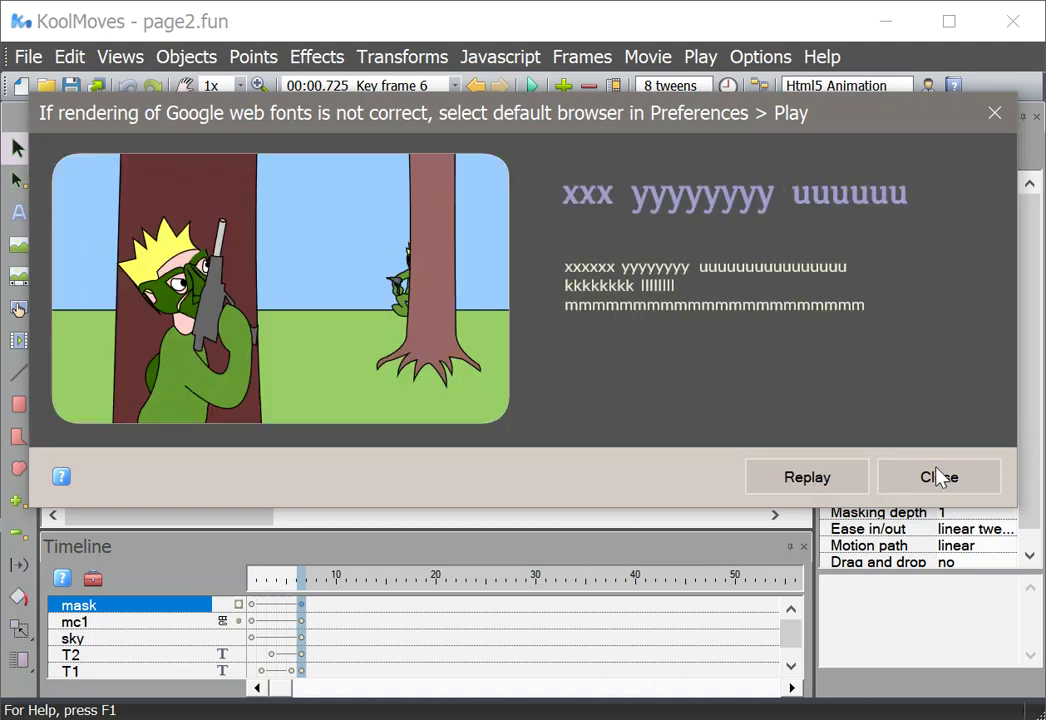
pyautogui.click(940, 477)
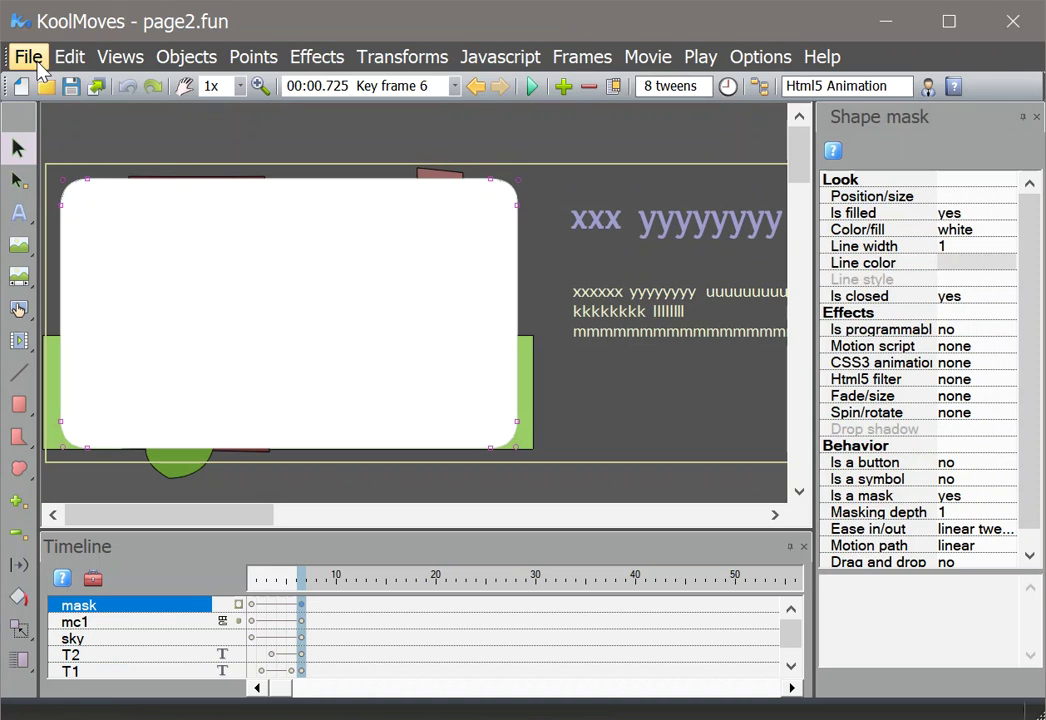
# Step: Save the movie as page2.fun, replacing the existing file
pyautogui.click(35, 60)
pyautogui.click(113, 212)
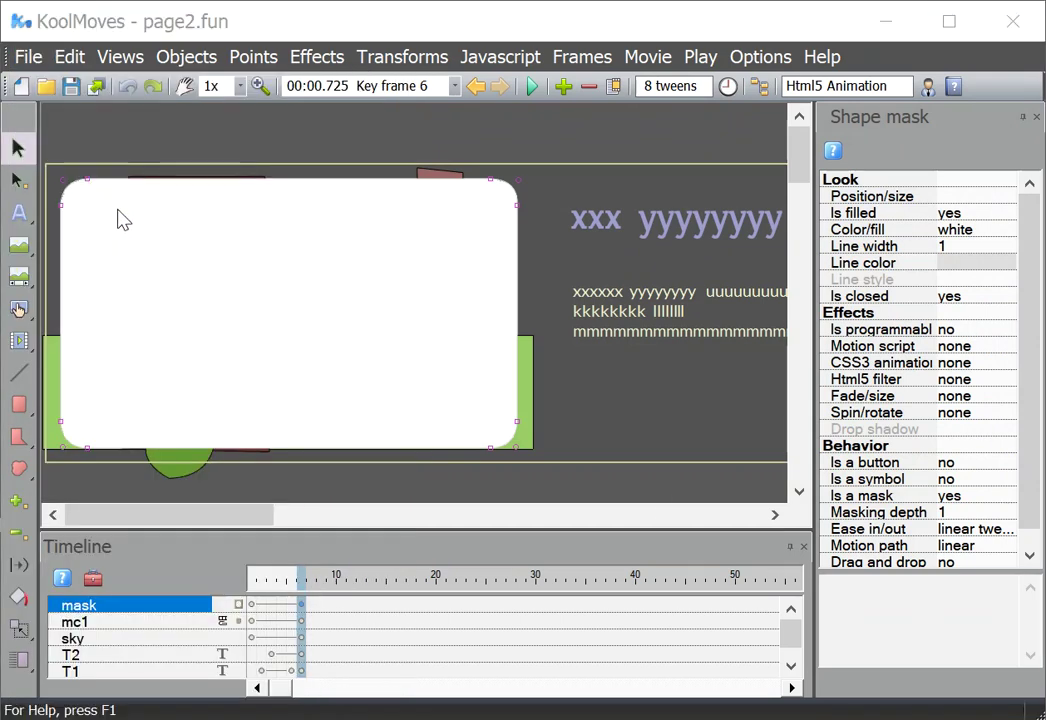
pyautogui.click(423, 378)
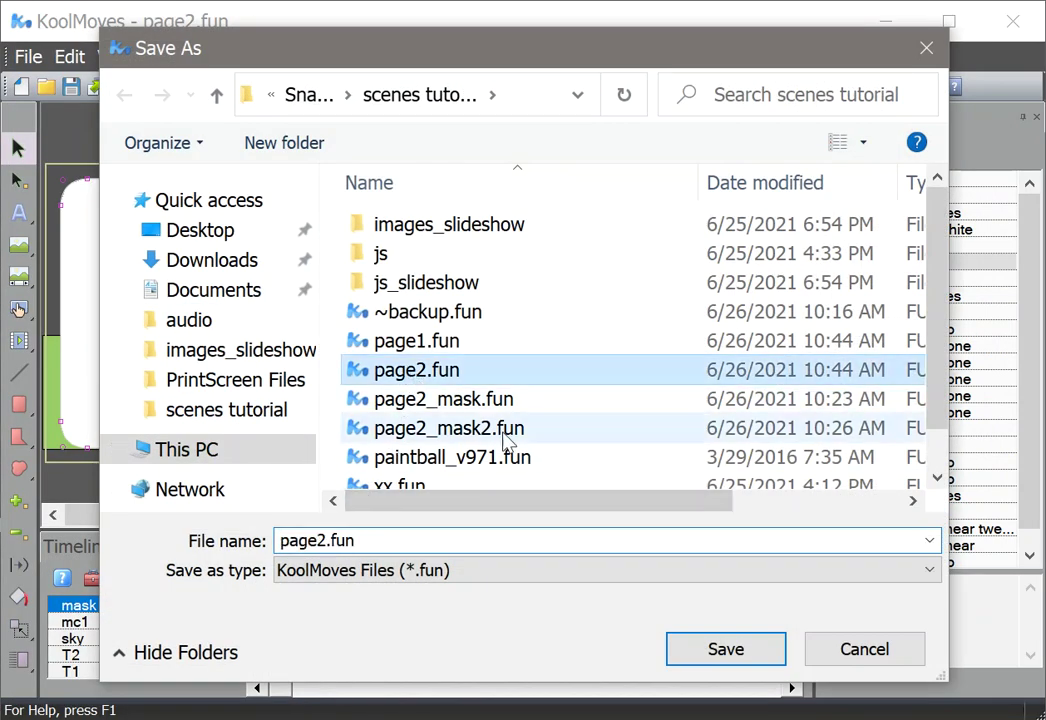
pyautogui.click(731, 652)
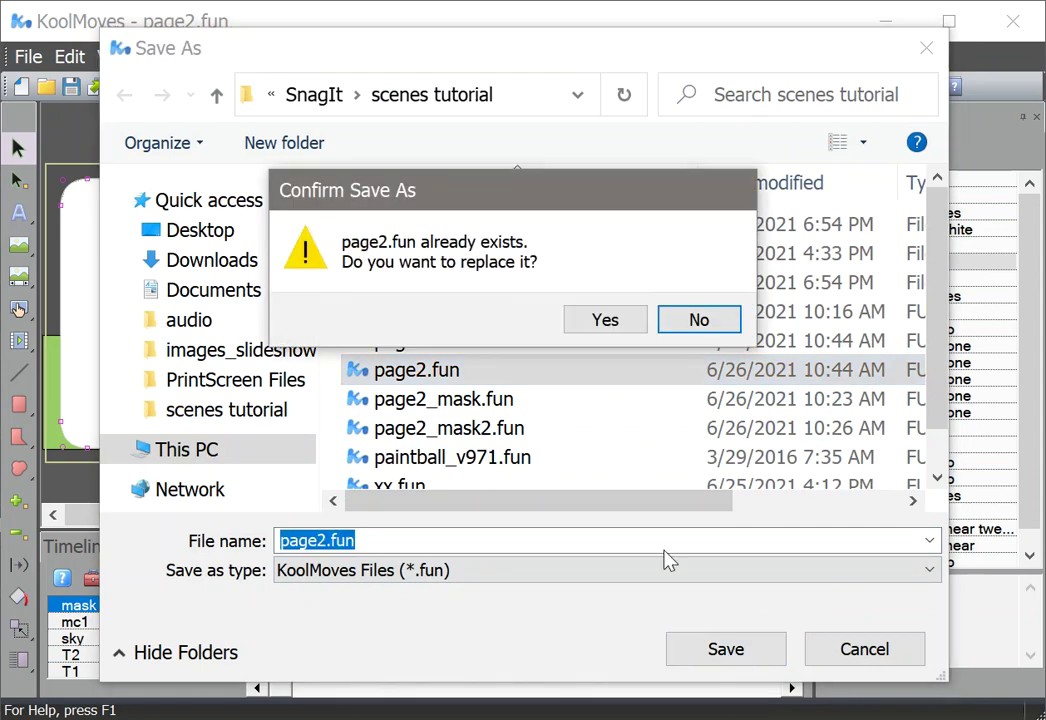
pyautogui.click(605, 320)
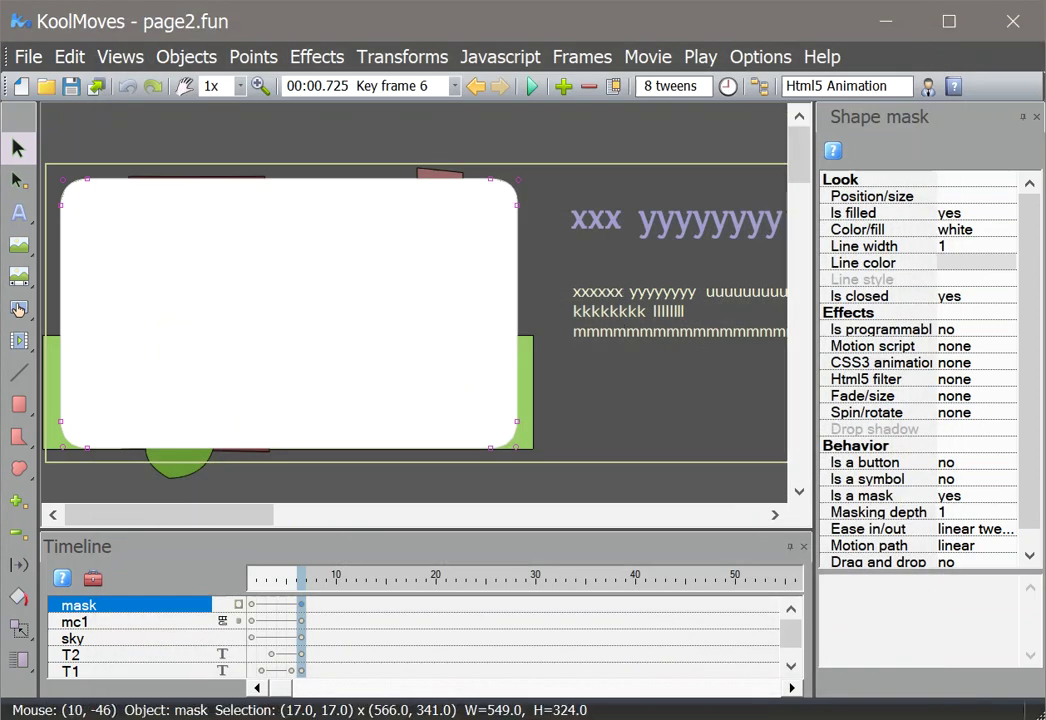
# Step: Open the recently used movie page1.fun
pyautogui.click(22, 60)
pyautogui.scroll(-5, 264, 518)
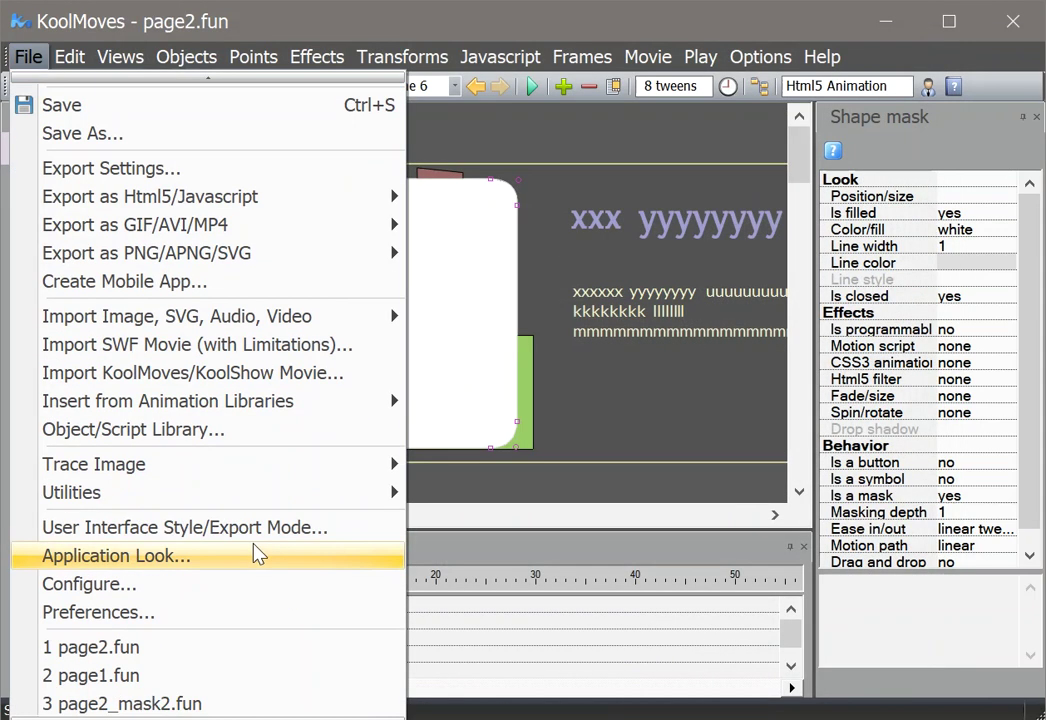
pyautogui.click(150, 620)
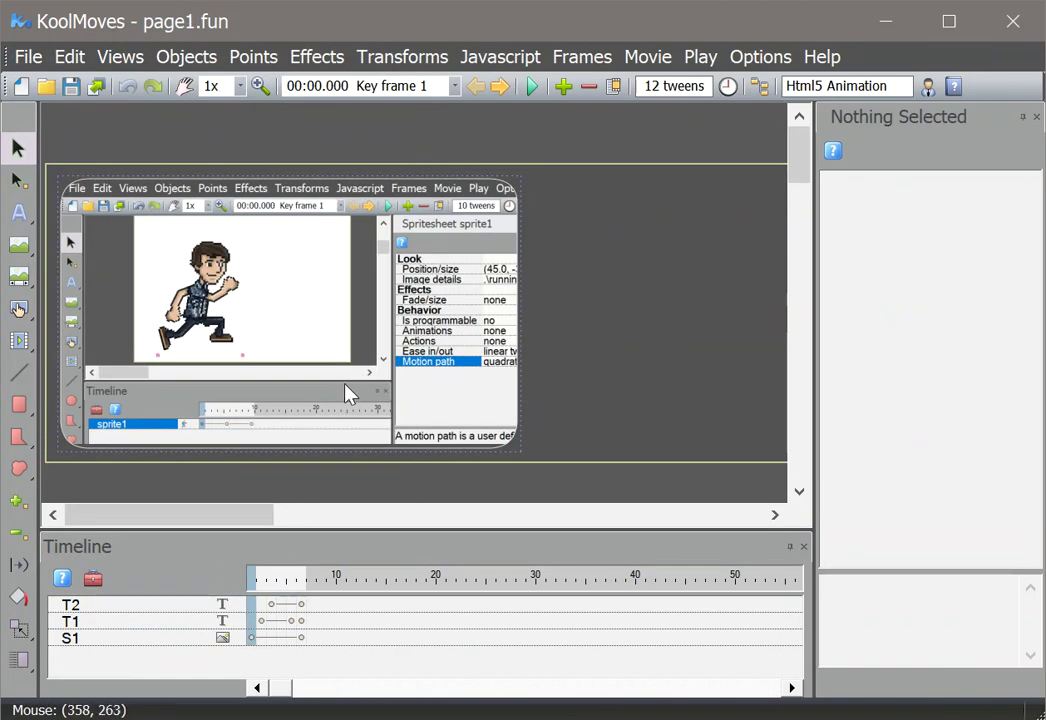
# Step: Import page2.fun into the current movie as a new scene and switch back to Scene 1
pyautogui.click(22, 57)
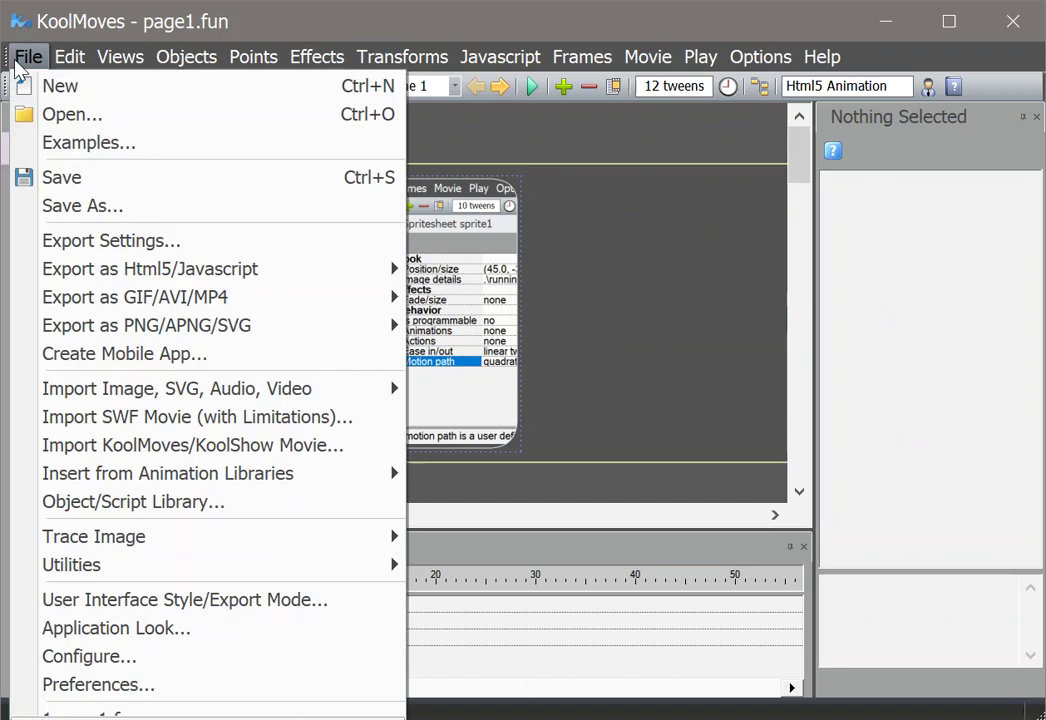
pyautogui.click(147, 446)
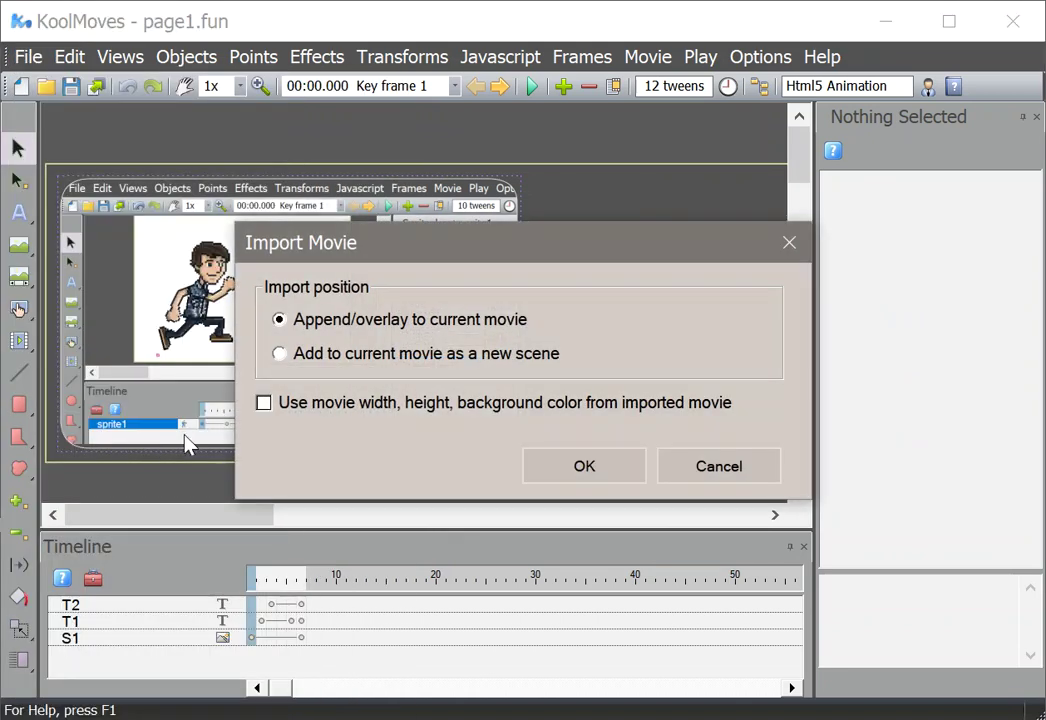
pyautogui.click(555, 470)
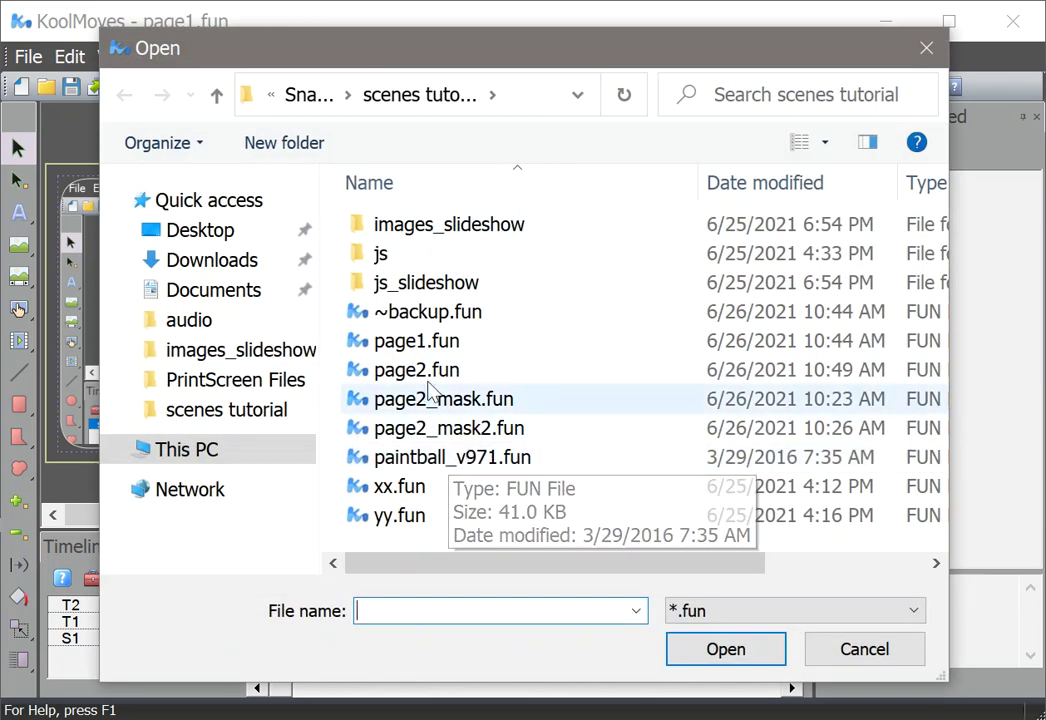
pyautogui.click(424, 372)
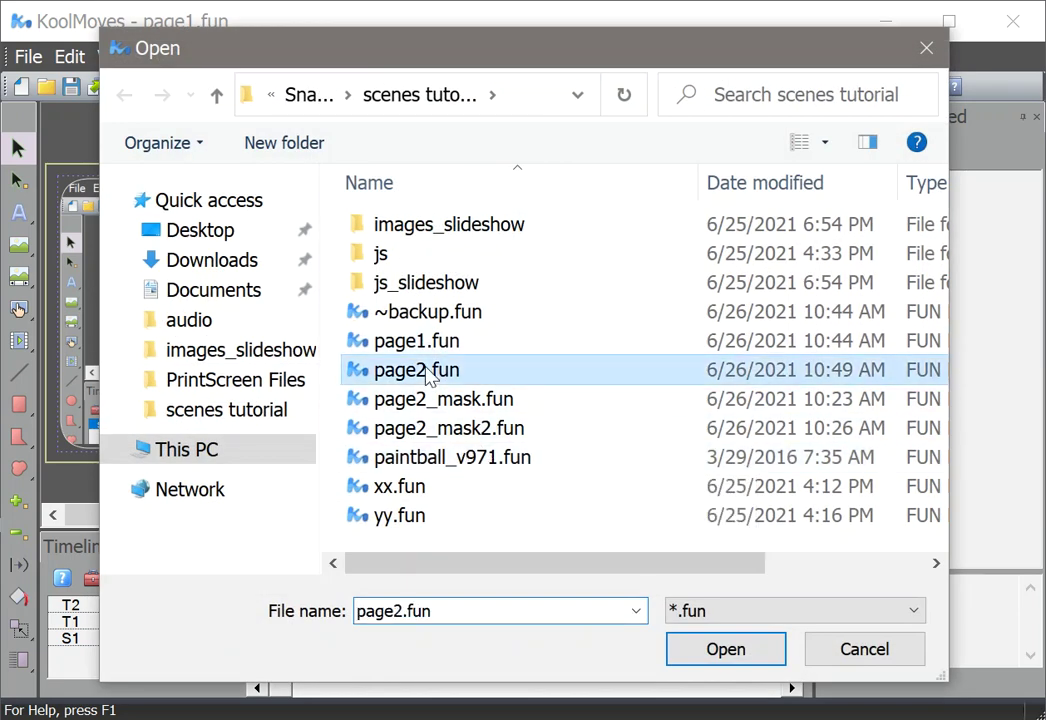
pyautogui.click(714, 651)
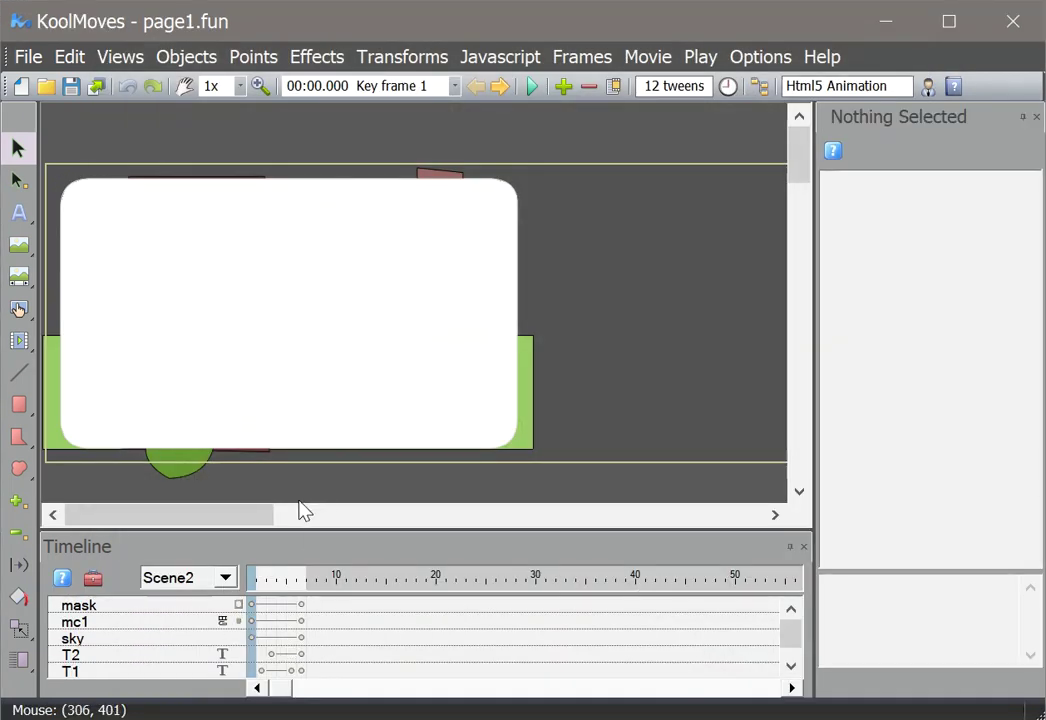
pyautogui.click(226, 578)
pyautogui.click(229, 602)
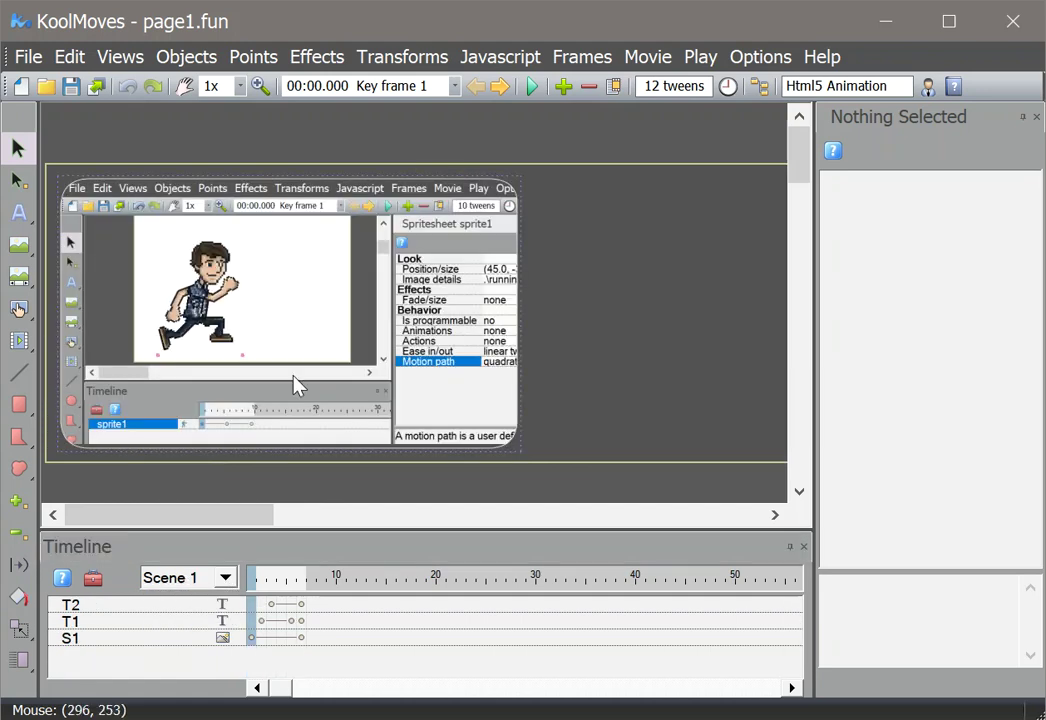
# Step: Play and replay the combined movie in the web browser preview to check both scenes, and close the preview
pyautogui.click(540, 88)
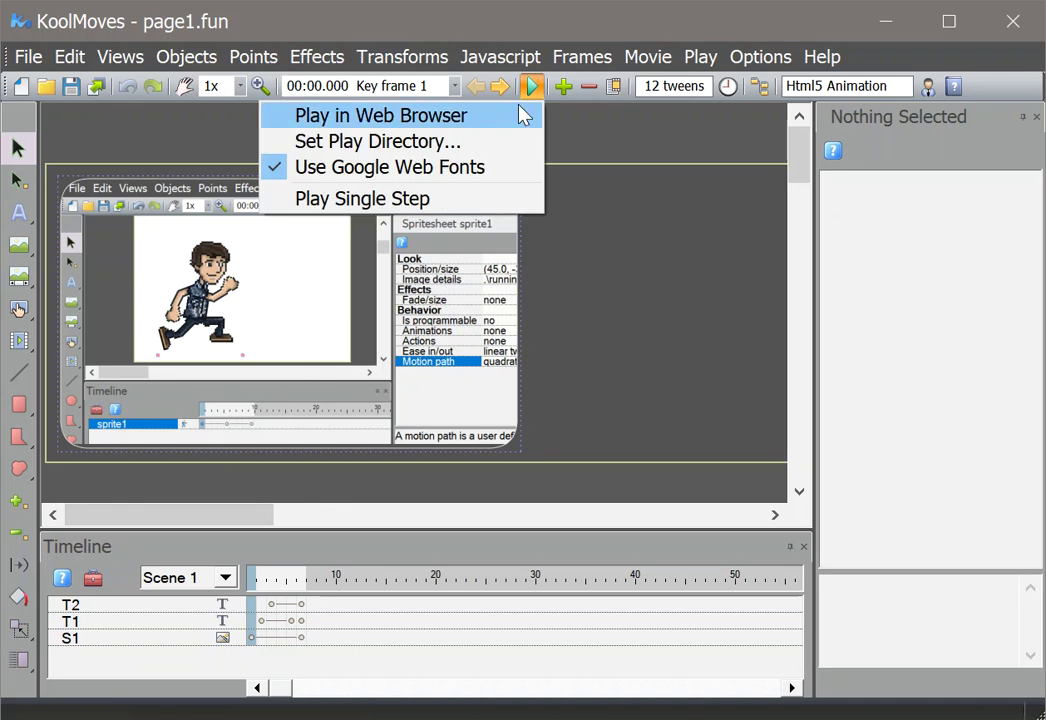
pyautogui.click(522, 116)
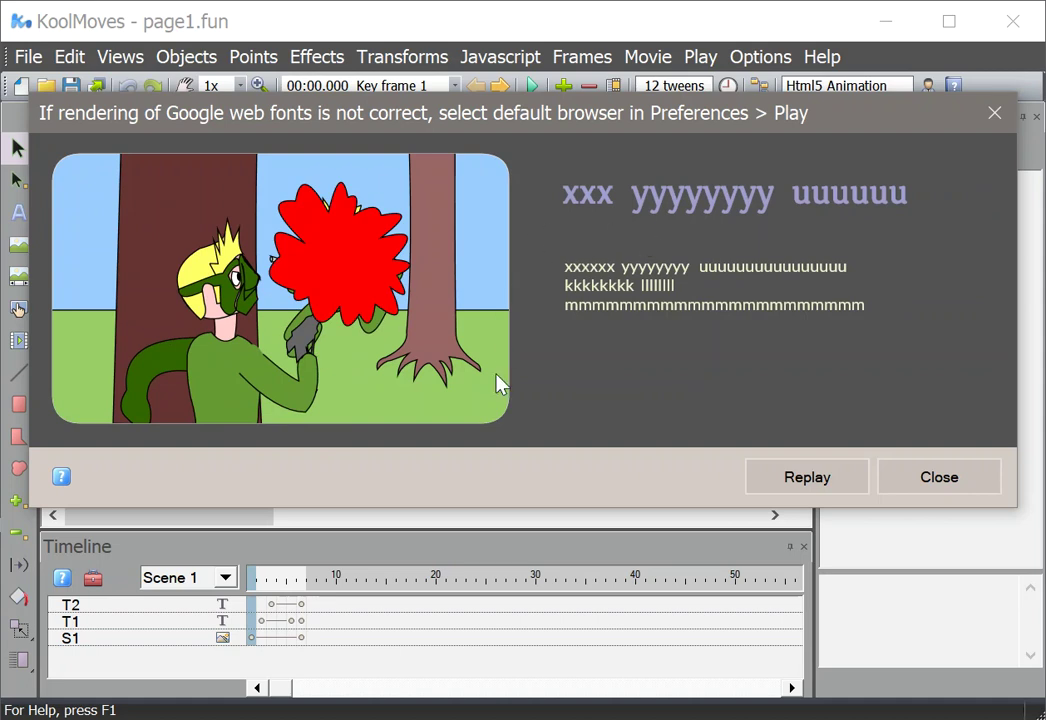
pyautogui.click(831, 482)
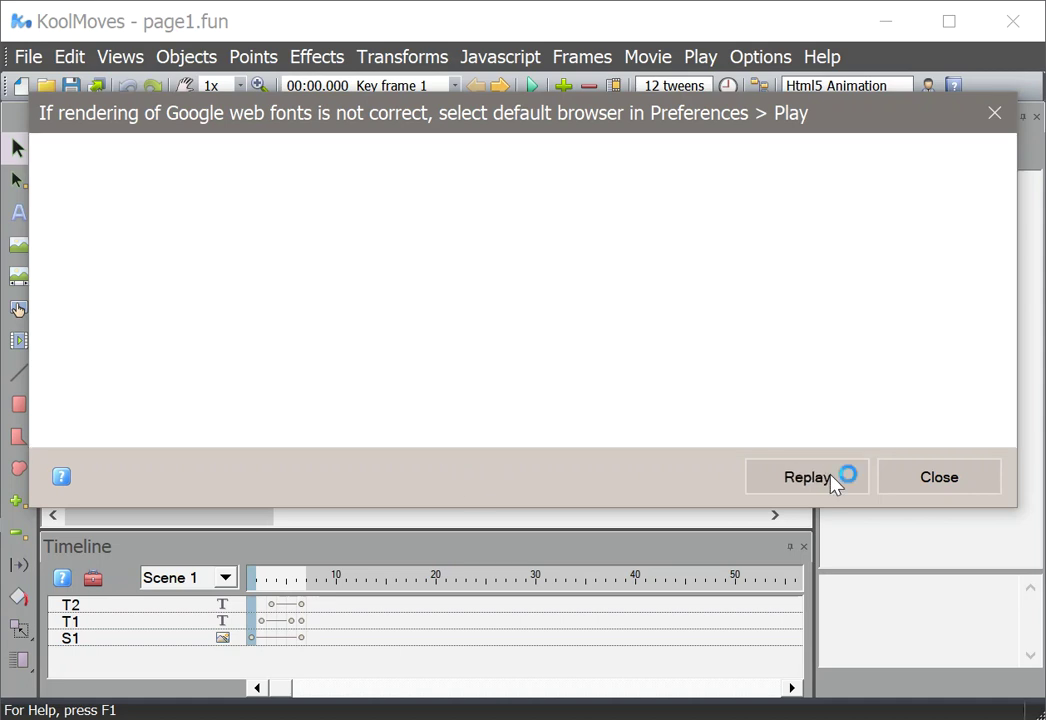
pyautogui.click(939, 478)
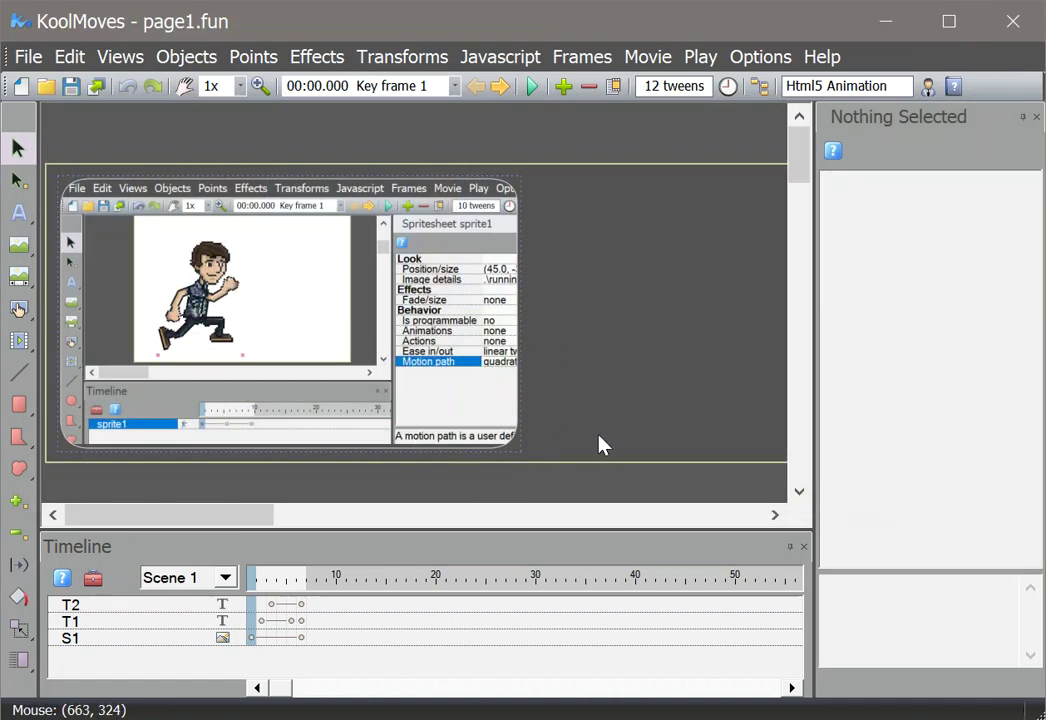
# Step: Enable adding slideshow-type buttons on export to navigate scenes in the Scene Slideshow preferences
pyautogui.click(30, 60)
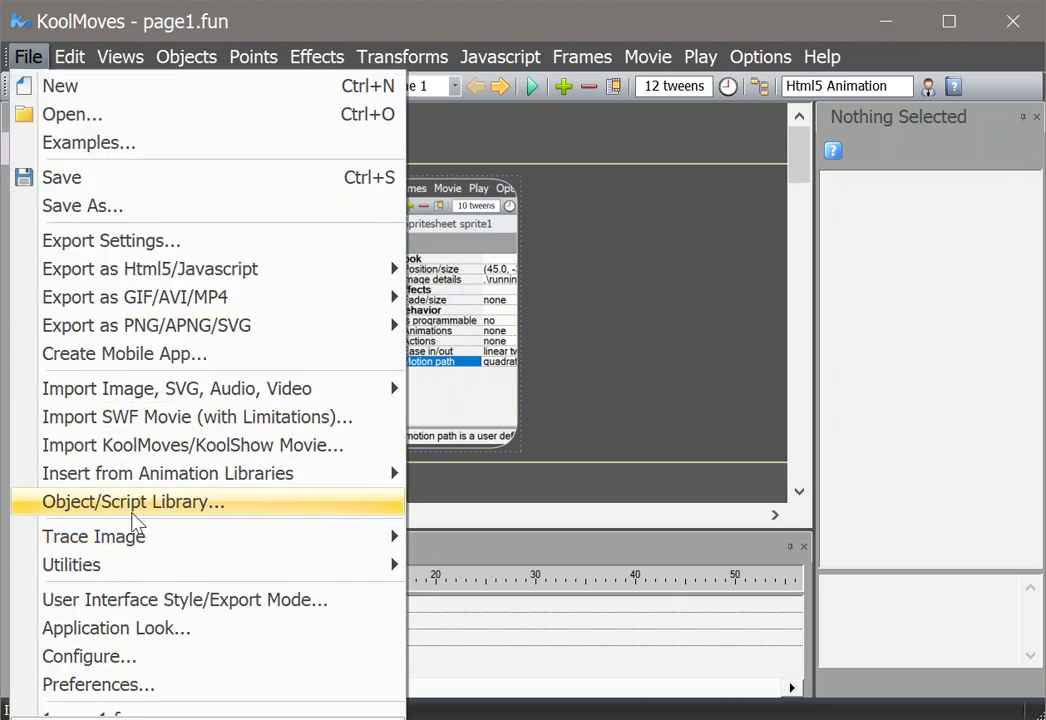
pyautogui.click(150, 690)
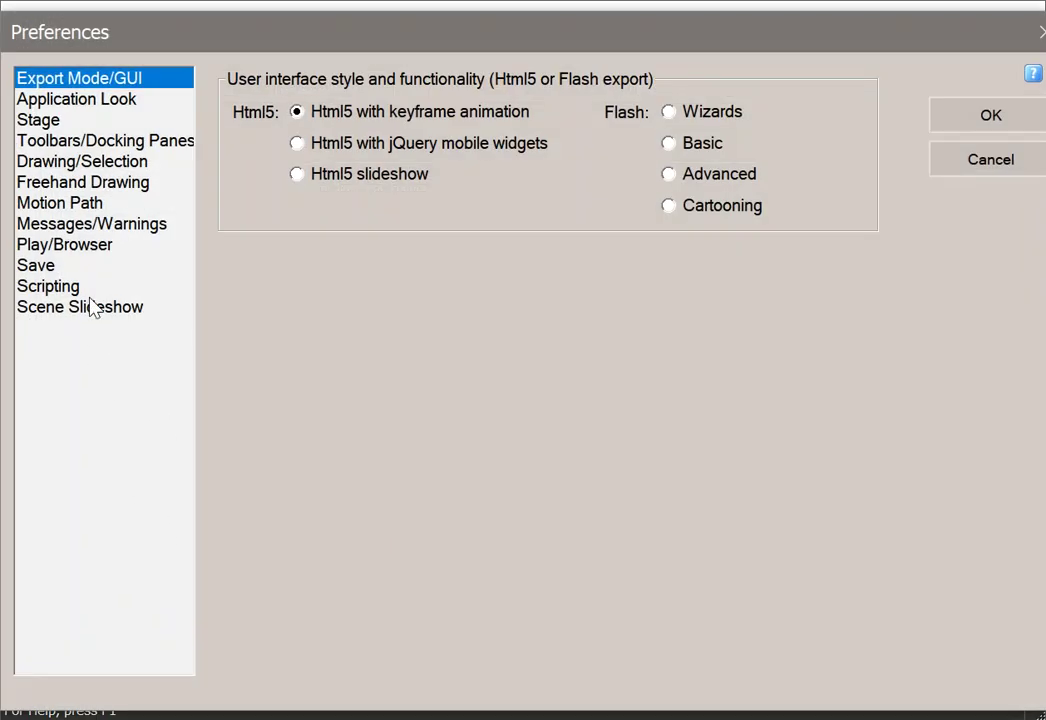
pyautogui.click(89, 311)
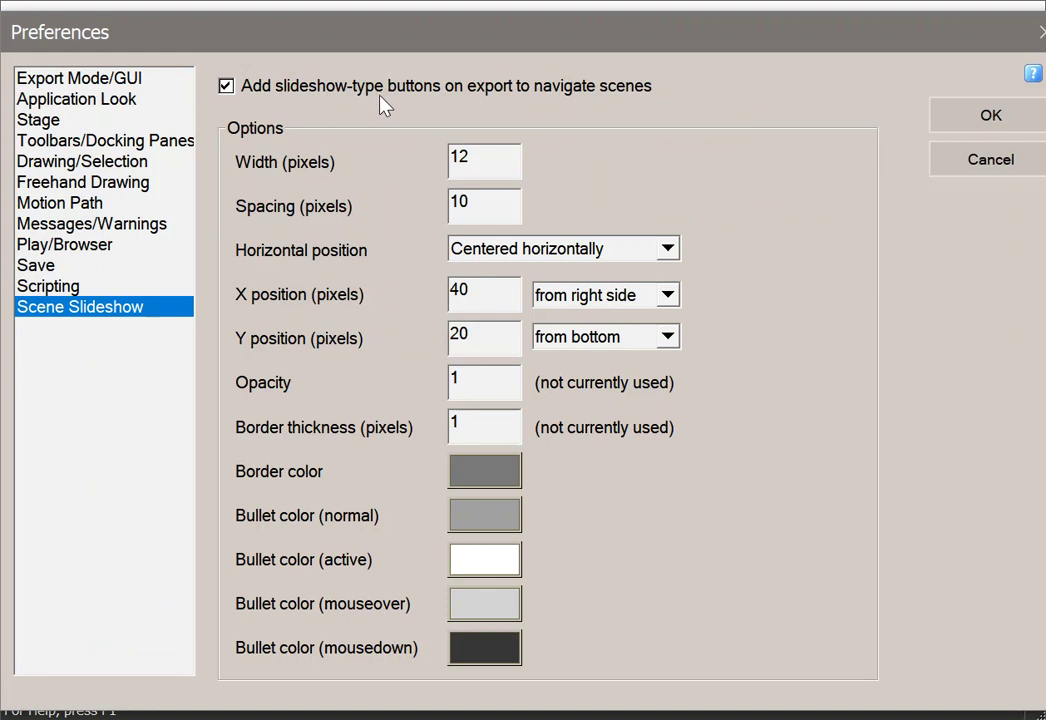
pyautogui.click(1020, 122)
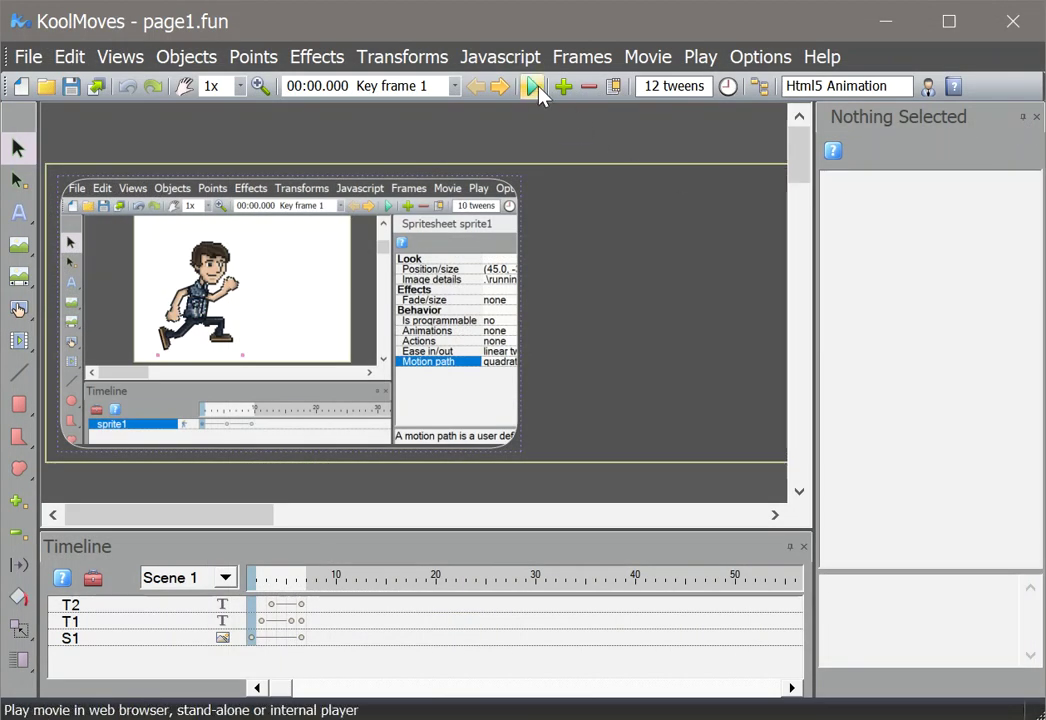
# Step: Play the movie in the web browser preview to check the scene navigation buttons
pyautogui.click(536, 88)
pyautogui.click(519, 121)
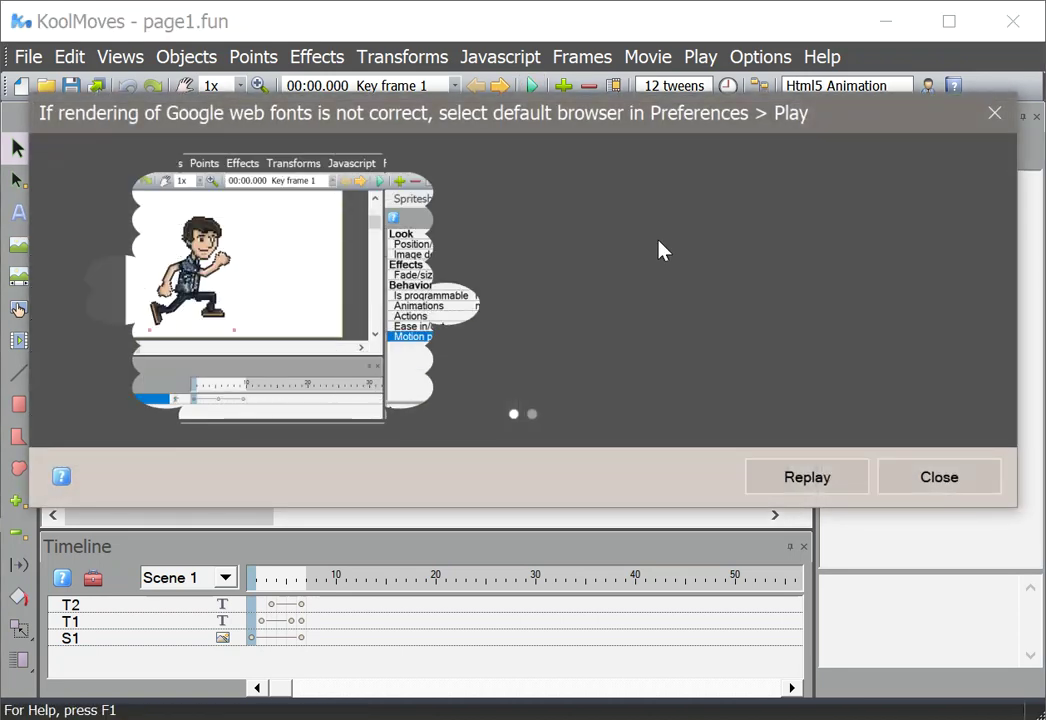